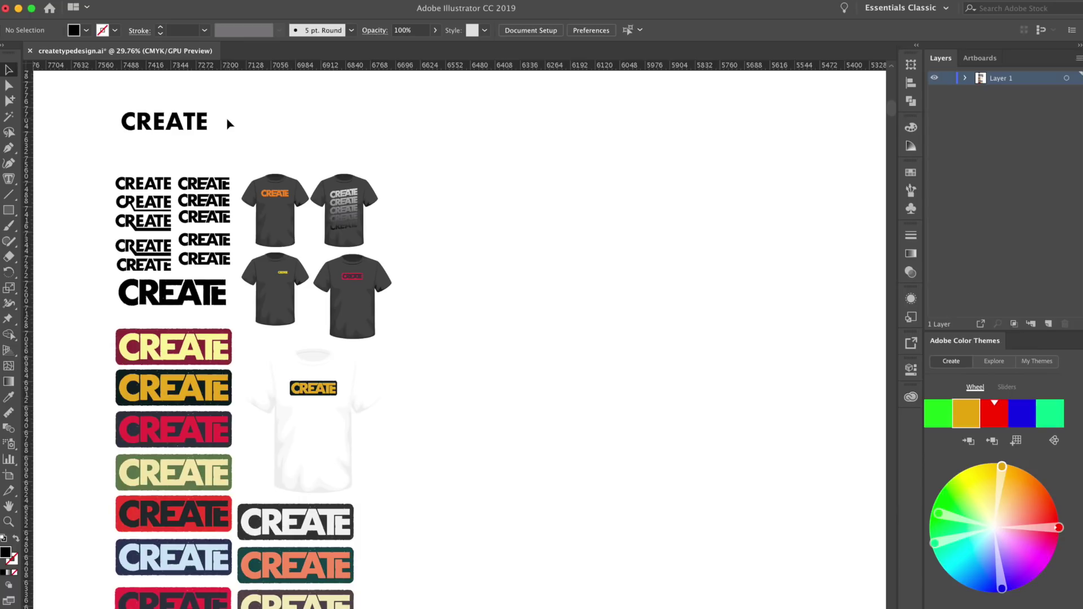
Add a CREATE text line and set it to Futura Bold at 83.5 pt
scroll(554, 258, down, 2)
key(t)
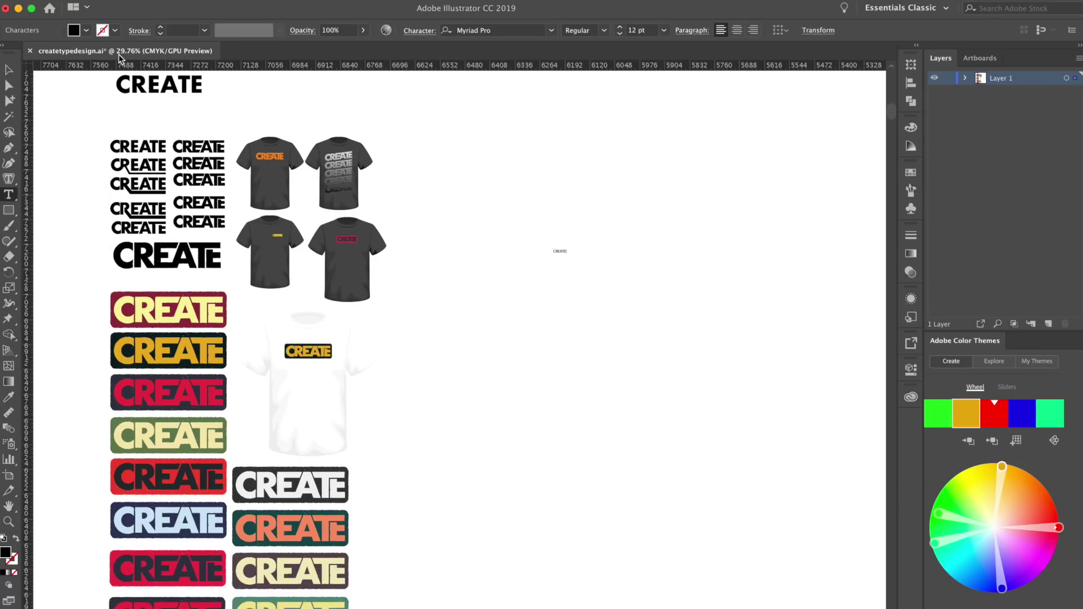
key(Escape)
drag(570, 261, 684, 297)
Alt-drag a duplicate of CREATE directly above the original
scroll(684, 297, up, 2)
scroll(685, 297, up, 3)
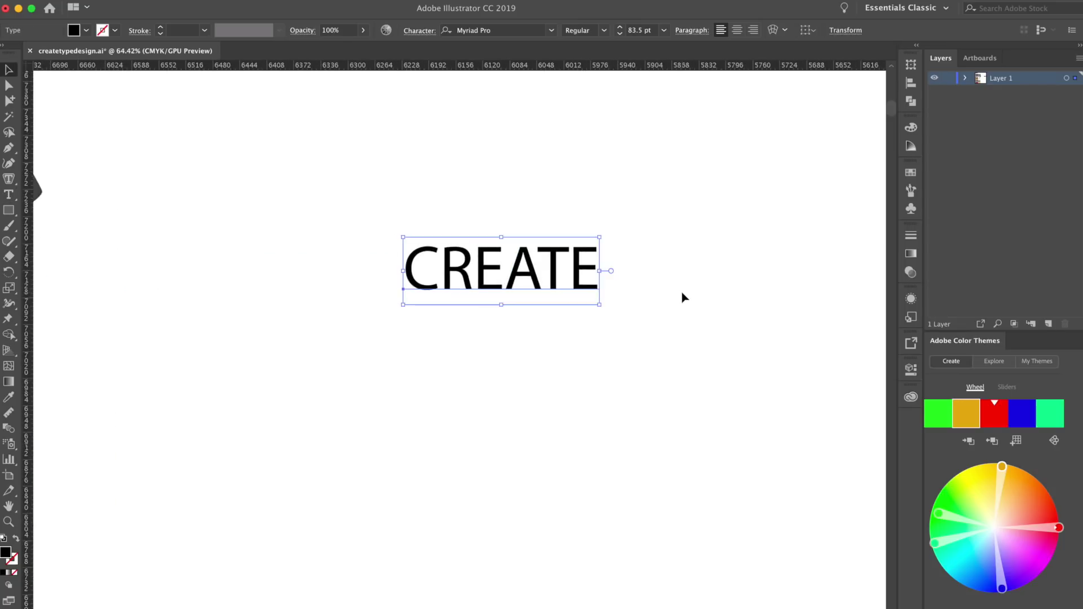
scroll(733, 367, left, 5)
scroll(733, 367, up, 3)
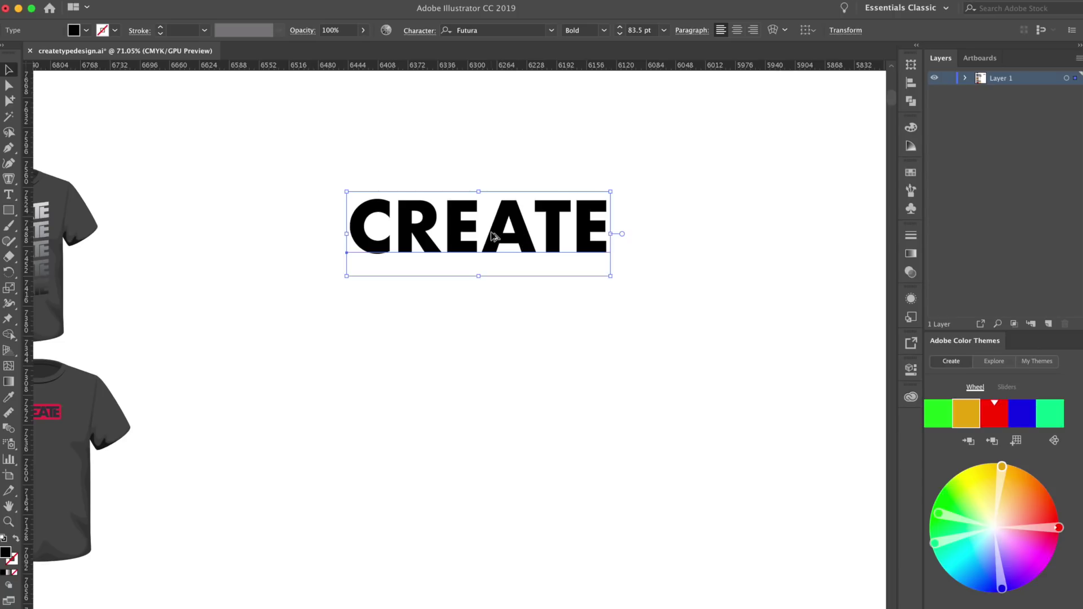
drag(491, 233, 490, 149)
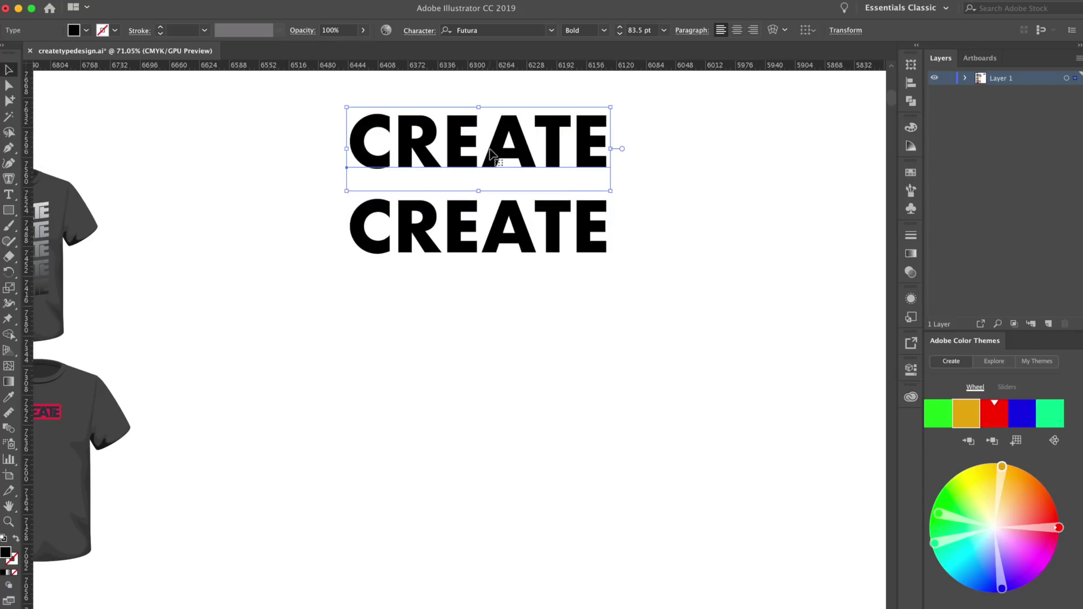
click(435, 213)
Kern the lower CREATE's C–R pair tighter with Alt+Left so the letters touch
scroll(374, 334, up, 3)
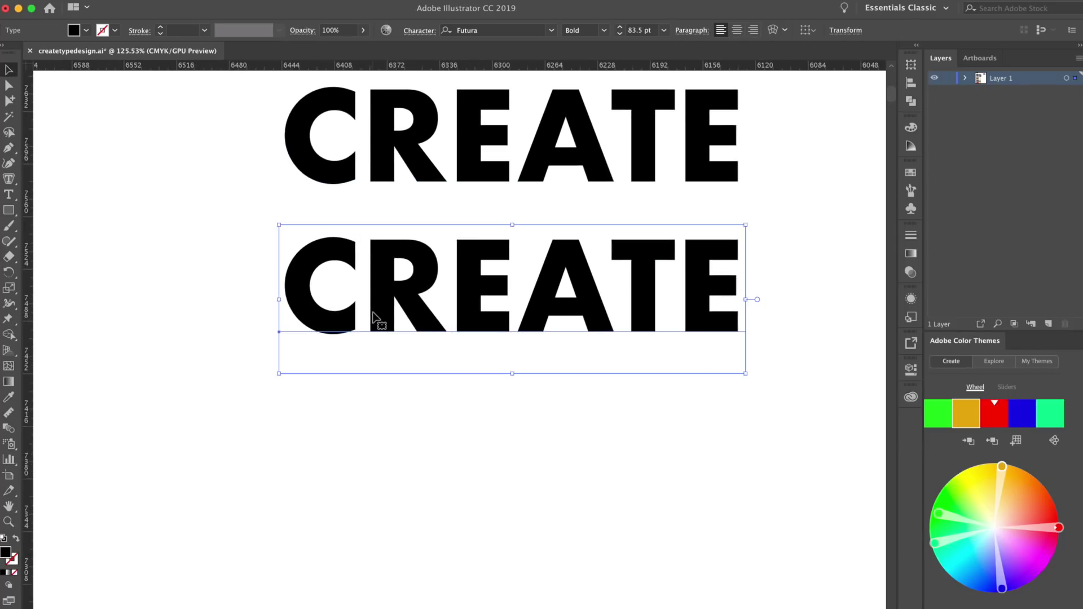
key(t)
click(371, 308)
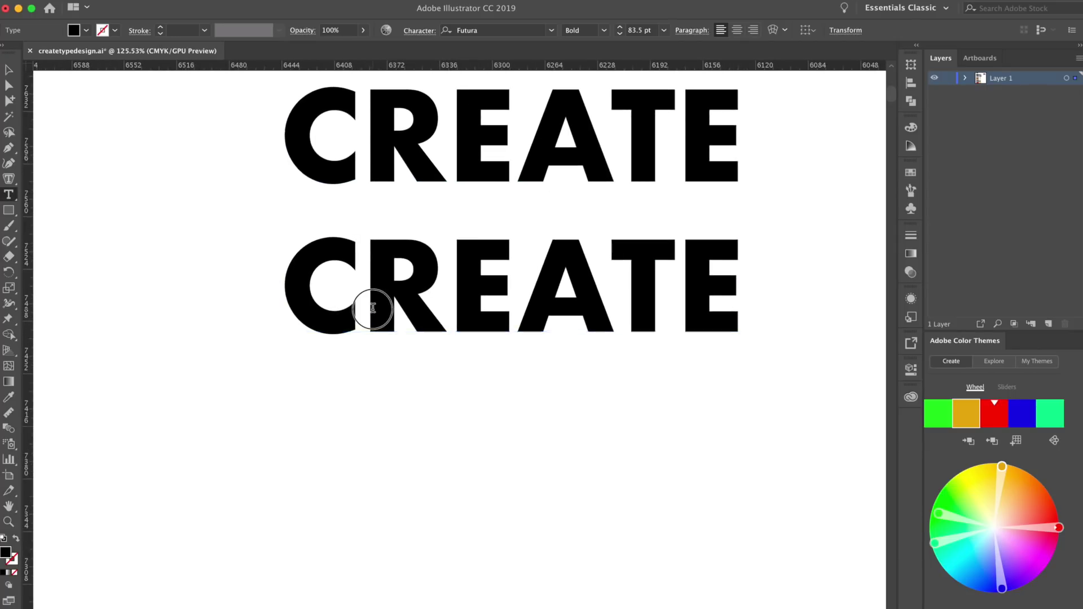
click(468, 309)
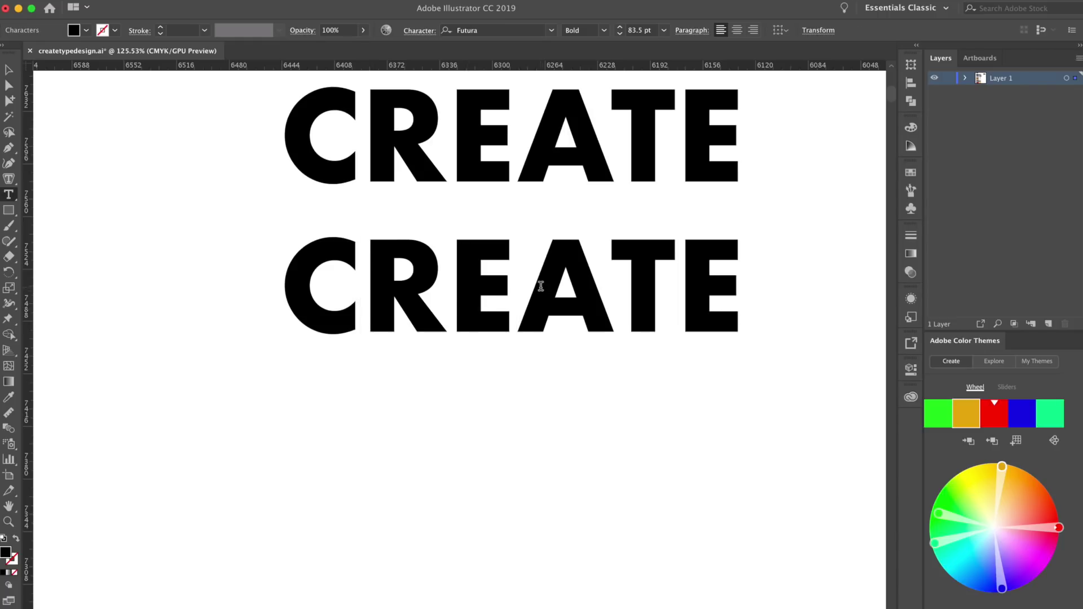
key(Left)
key(Left)
key(Right)
key(Right)
key(Right)
key(Left)
key(Left)
key(Left)
key(alt+Left)
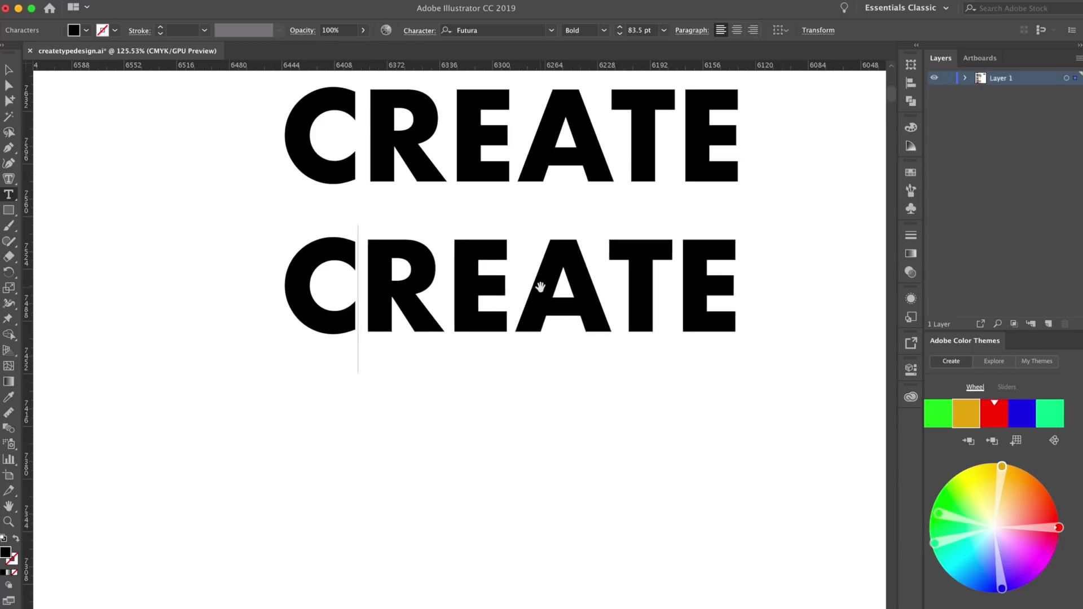
key(alt+Right)
key(alt+Right)
key(alt+Left)
key(alt+Left)
key(alt+Left)
key(alt+Left)
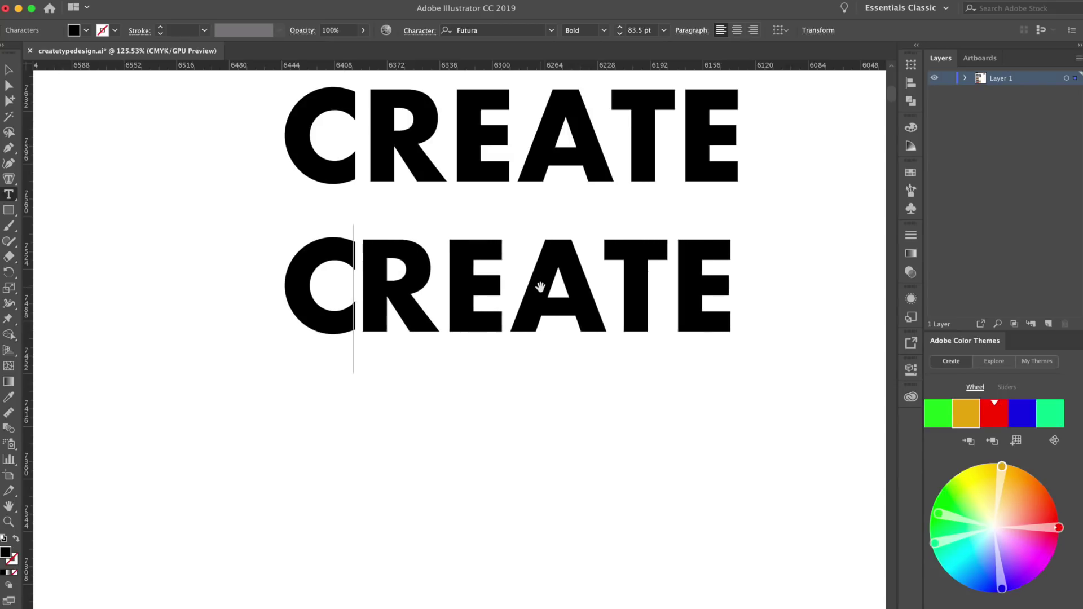
Tighten the R–E, E–A, A–T and T–E pairs so every neighbouring letter touches
key(alt+Left)
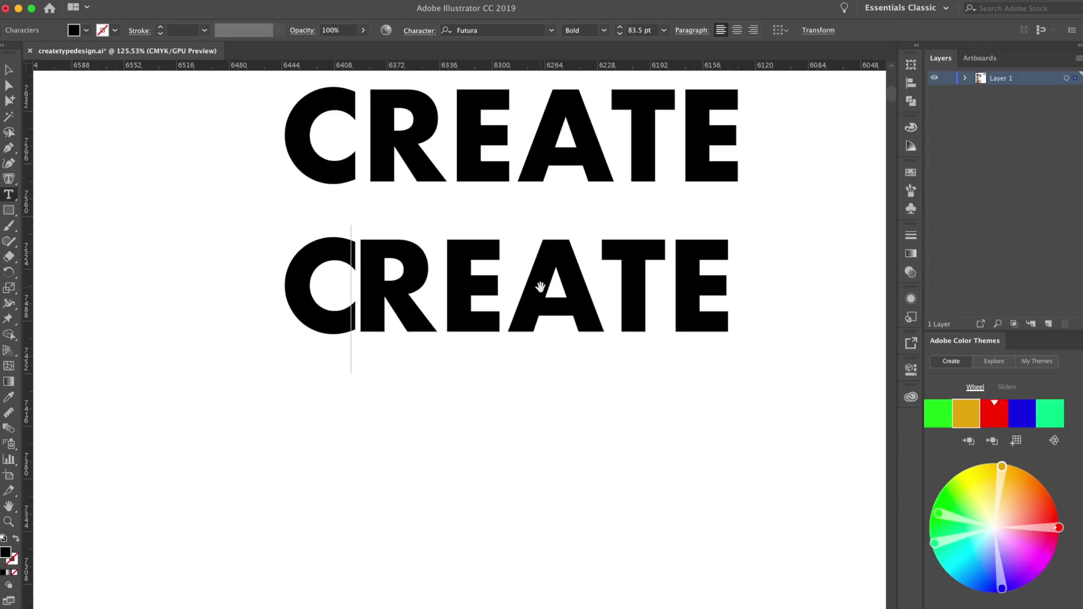
key(Right)
key(alt+Left)
key(alt+Left)
key(alt+Left)
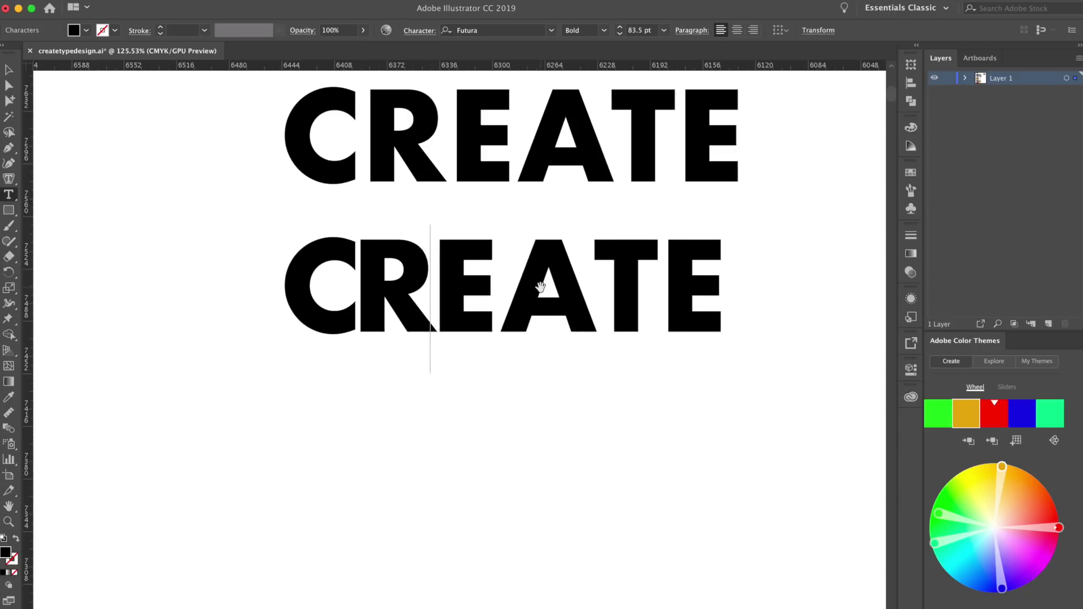
key(Right)
key(alt+Left)
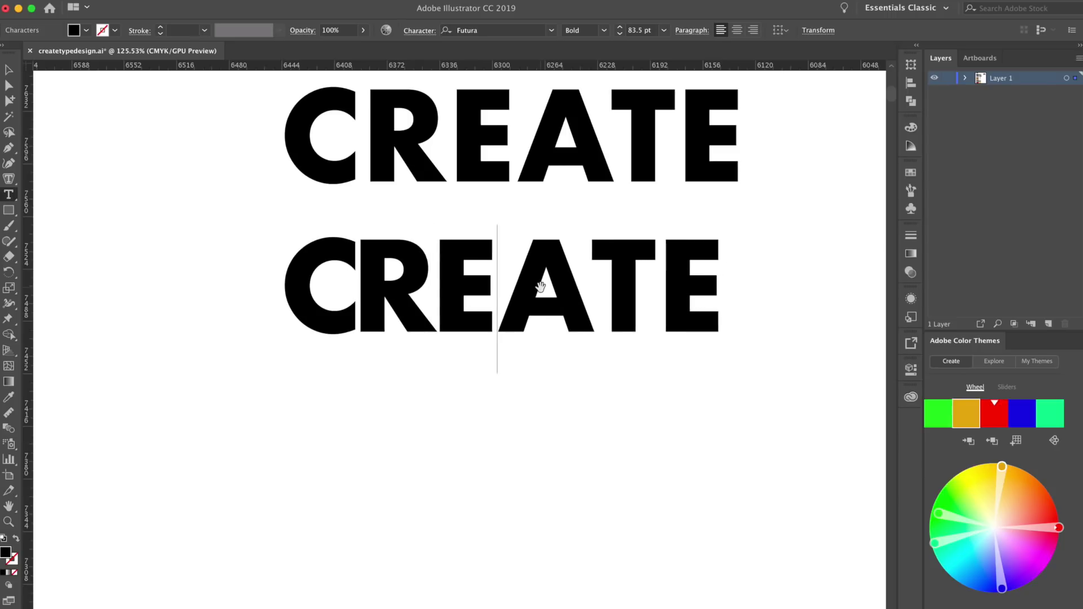
key(Right)
key(alt+Left)
key(alt+Left)
key(alt+Left)
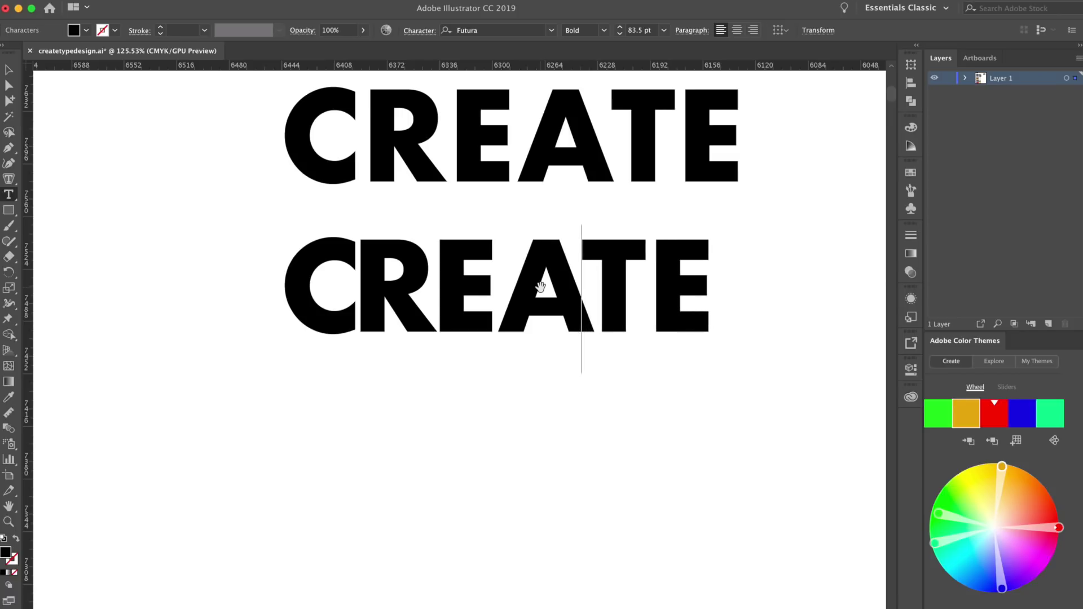
key(Left)
key(Left)
key(alt+Right)
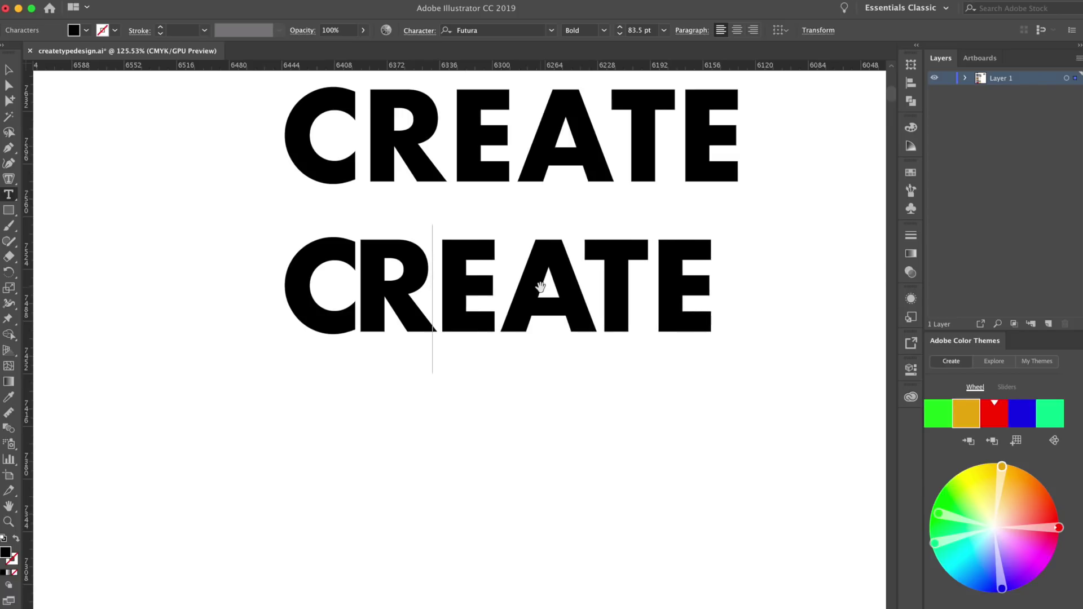
key(Right)
key(Left)
key(alt+Right)
key(Right)
key(Right)
key(Right)
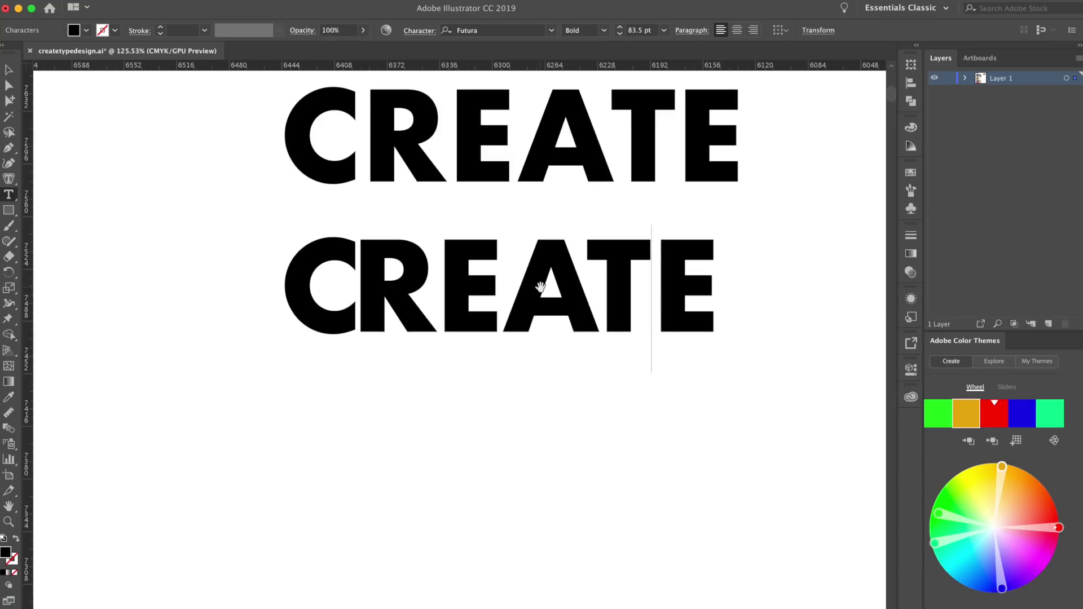
key(alt+Left)
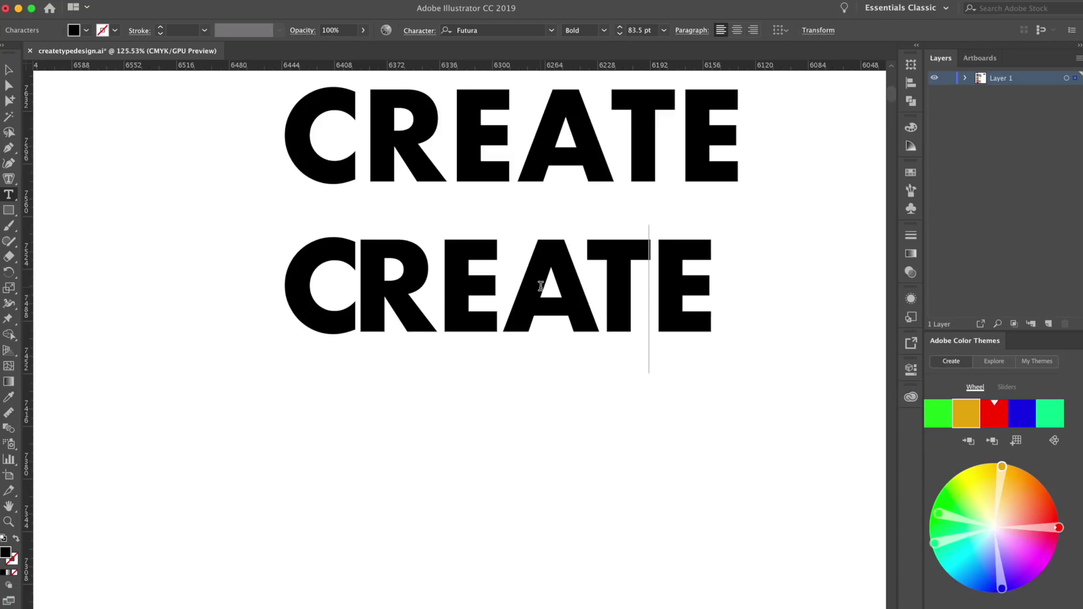
key(Left)
key(Left)
key(Left)
scroll(541, 286, left, 5)
key(alt+Left)
key(alt+Left)
key(alt+Left)
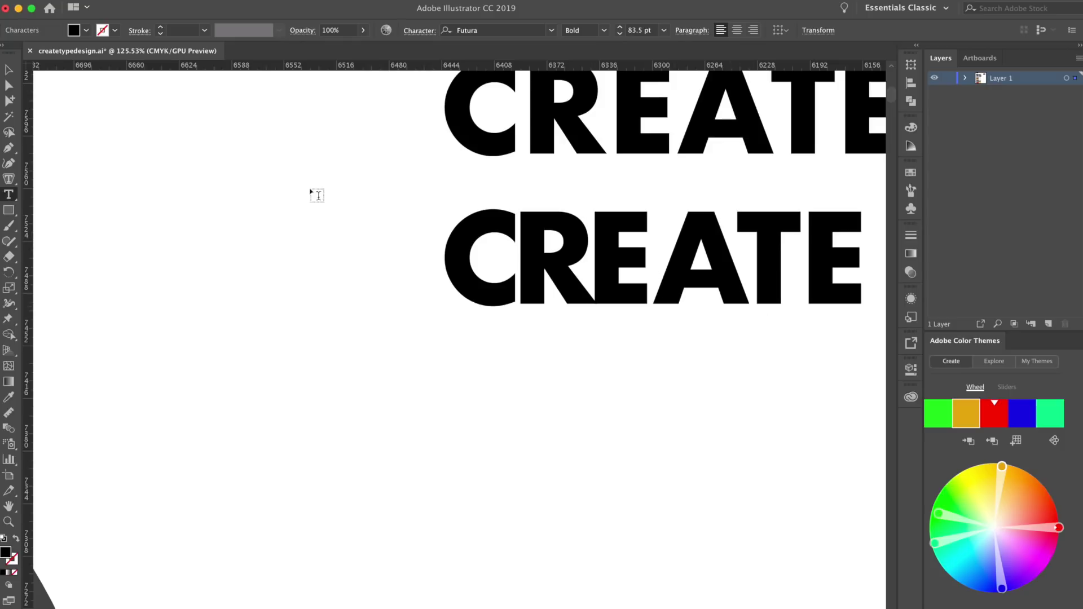
Leave text editing and reselect the lower CREATE
click(8, 69)
click(322, 201)
scroll(321, 202, right, 5)
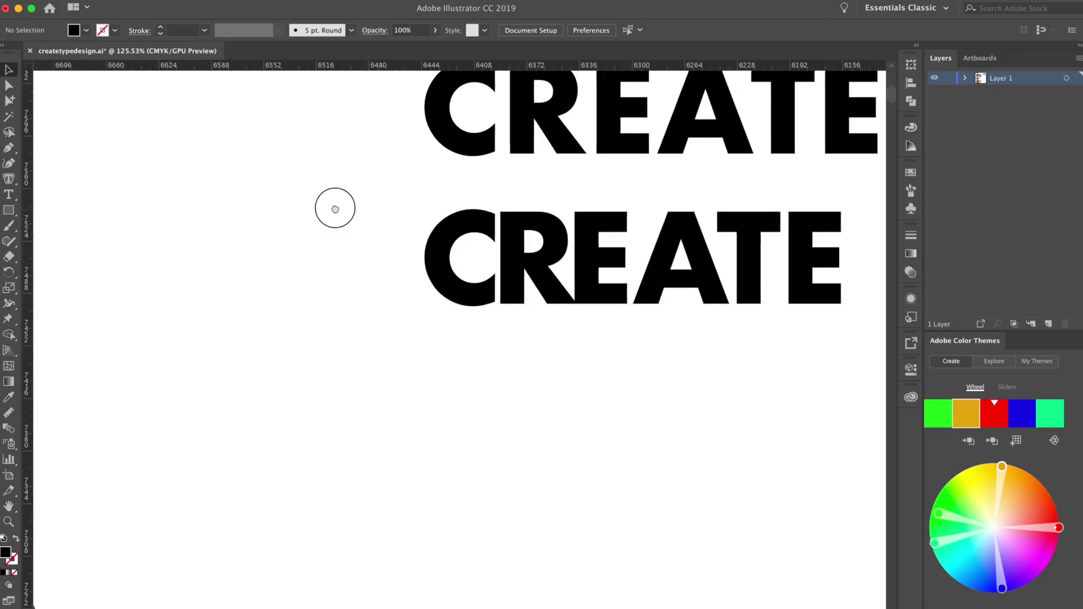
click(379, 248)
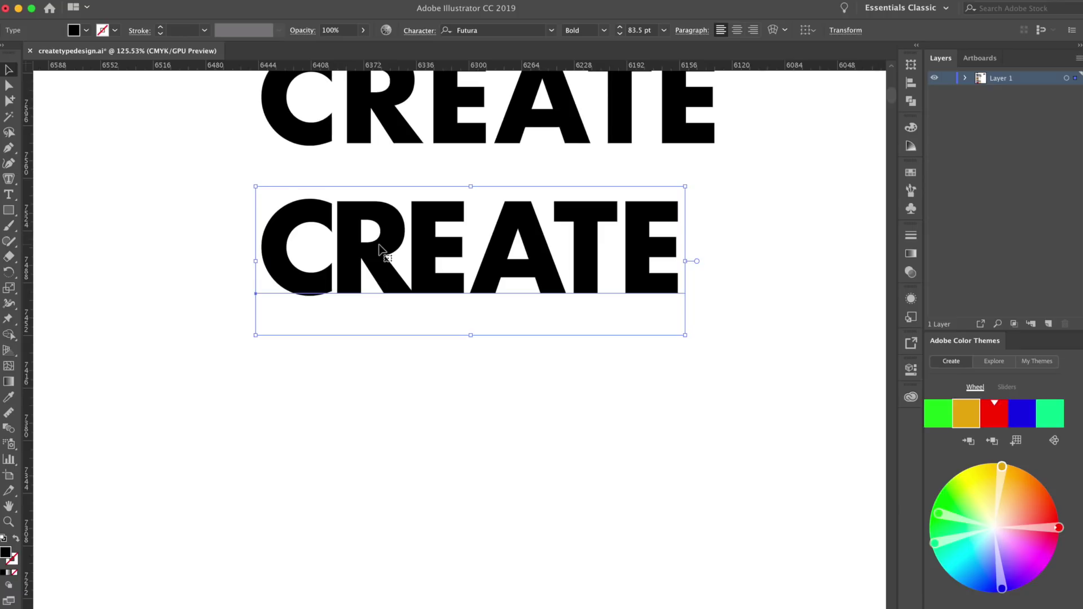
Convert the lower CREATE to outlines and ungroup it into separate letters
key(super+shift+o)
right_click(545, 263)
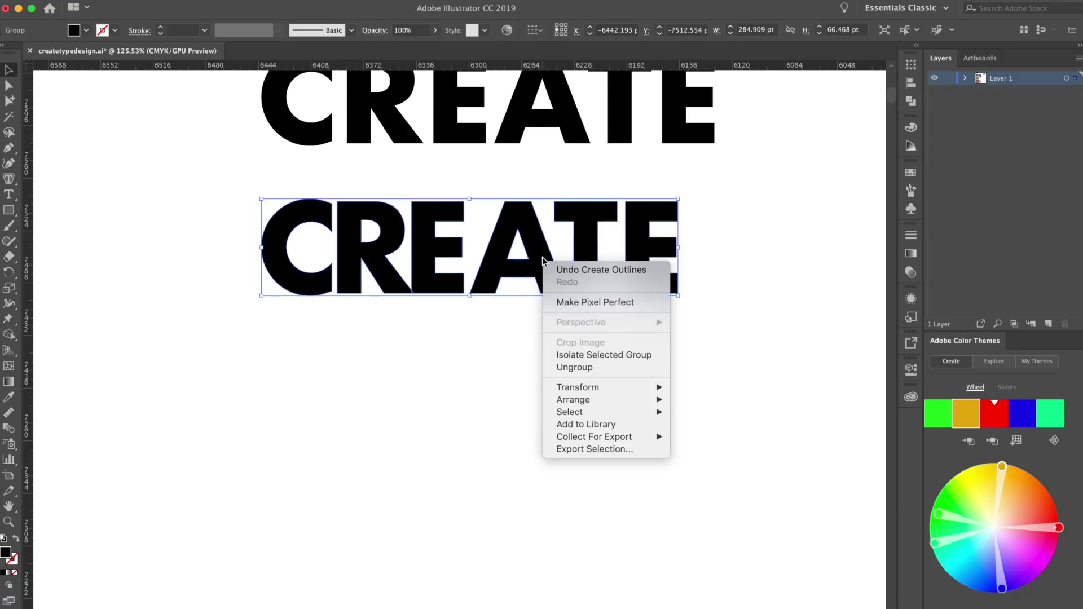
click(570, 371)
click(543, 330)
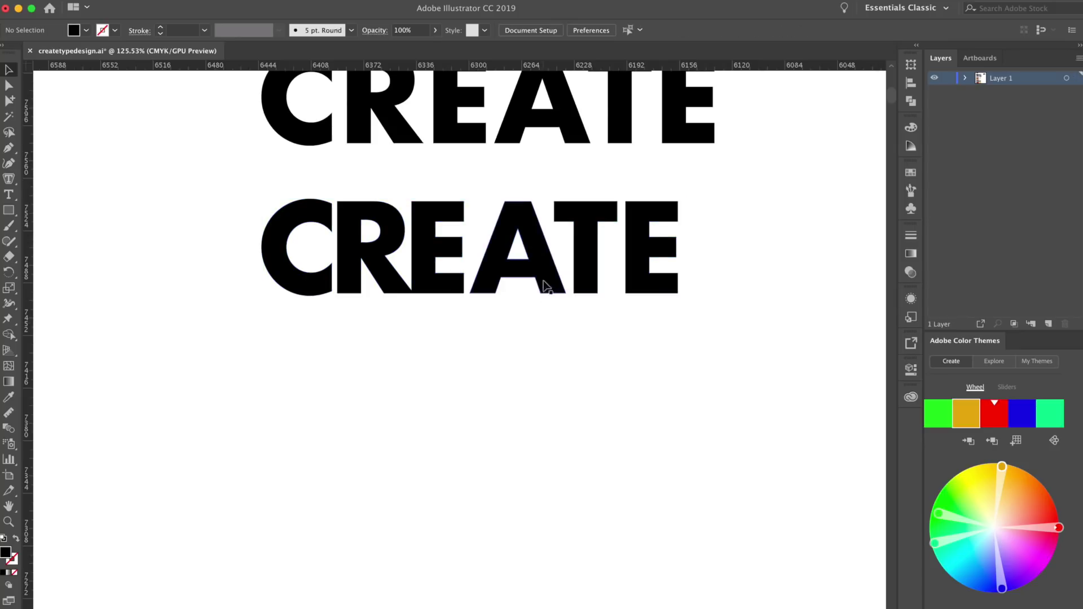
Test-drag the A and the T out of the word, undoing the A's move
drag(543, 282, 547, 439)
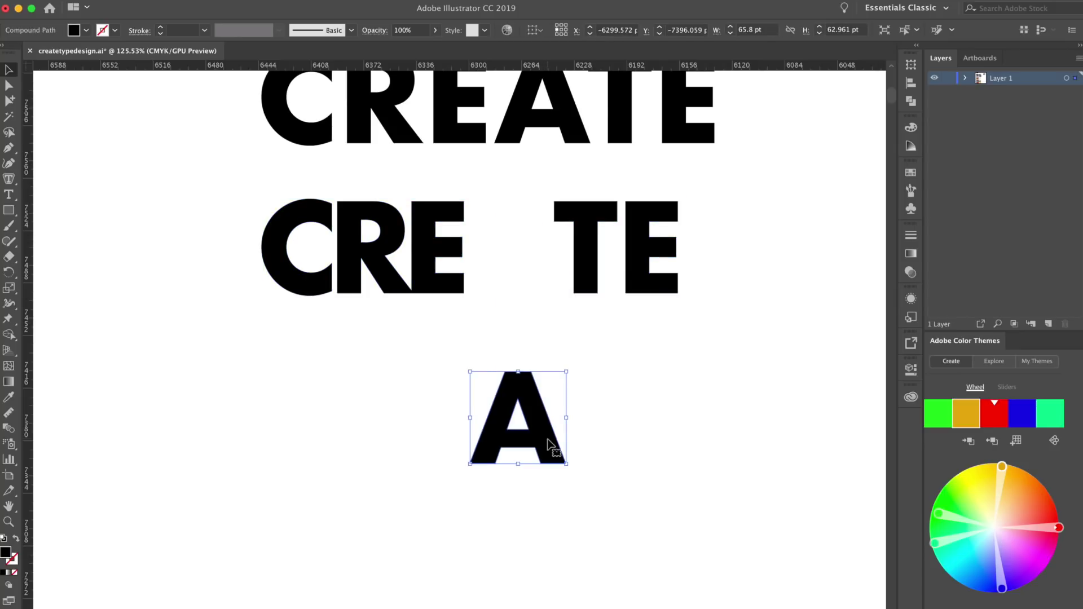
key(super+z)
double_click(594, 213)
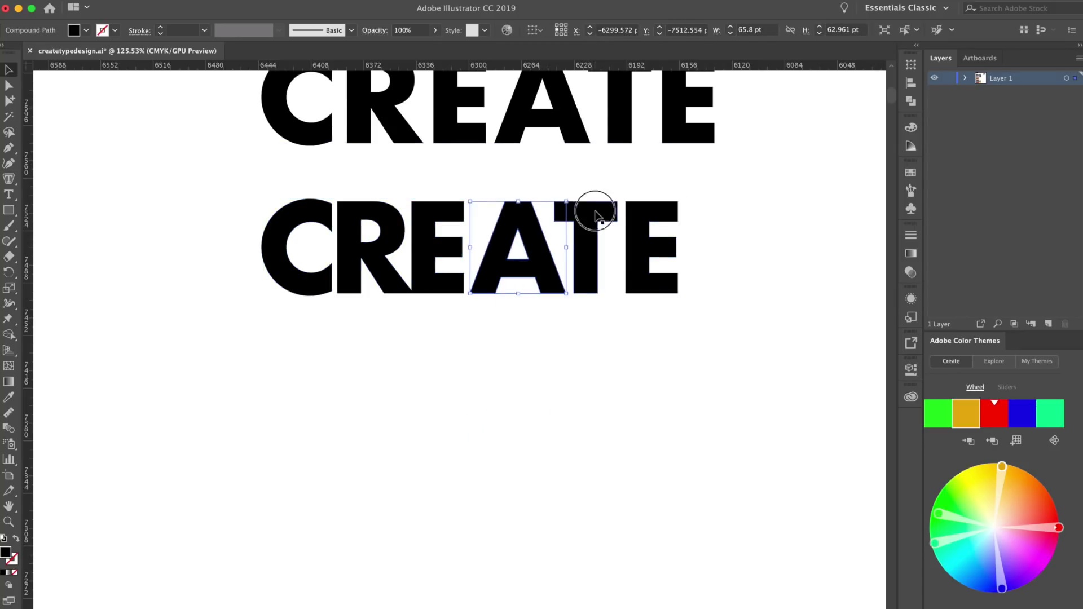
click(599, 271)
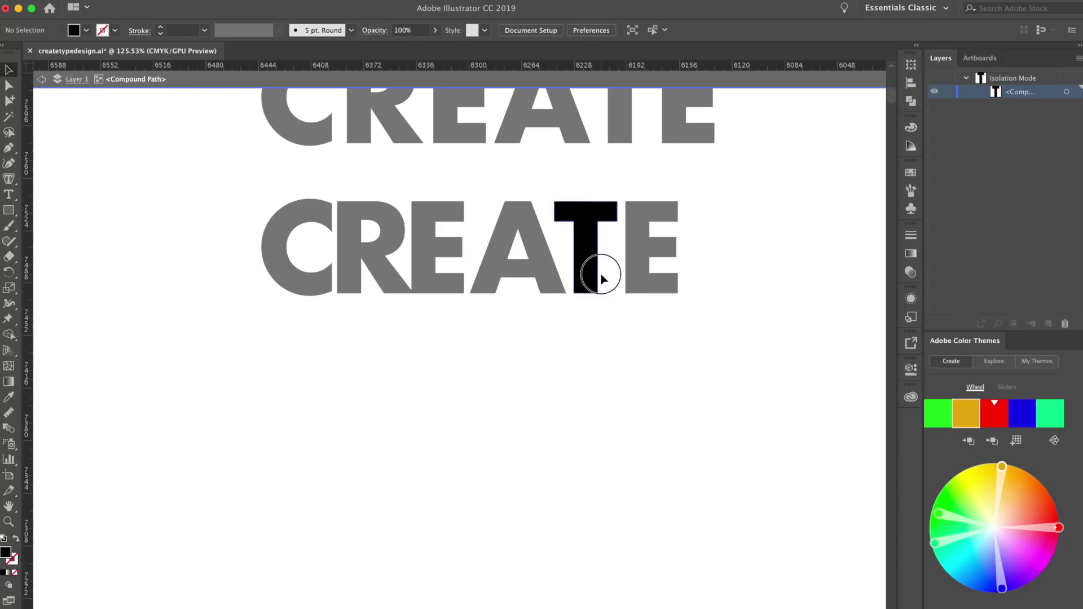
drag(581, 257, 581, 370)
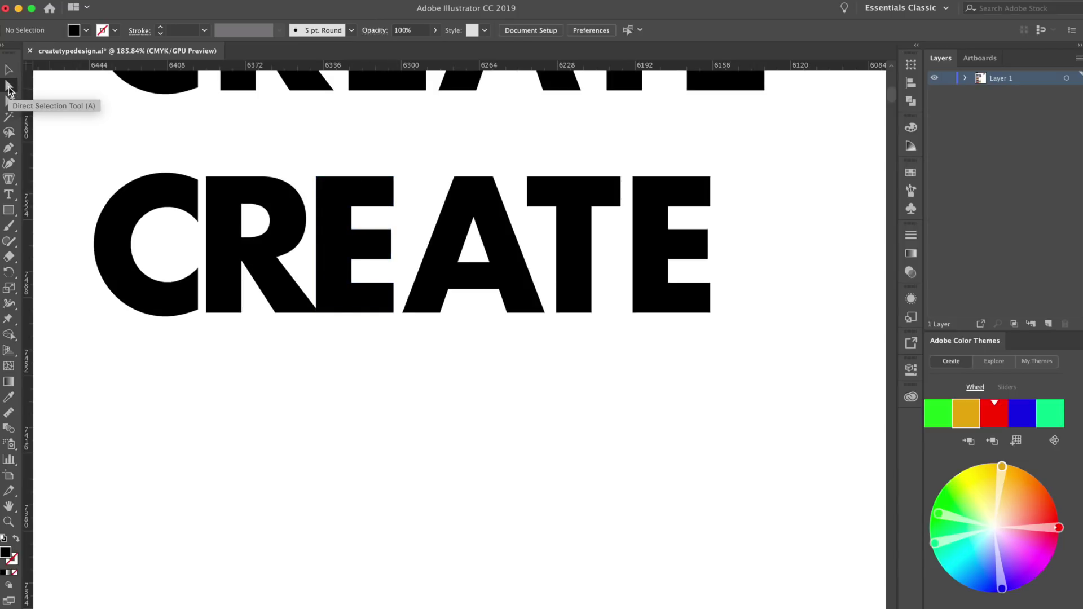
Stretch the E's top arm right and the T's crossbar left to meet the A
click(8, 88)
click(393, 178)
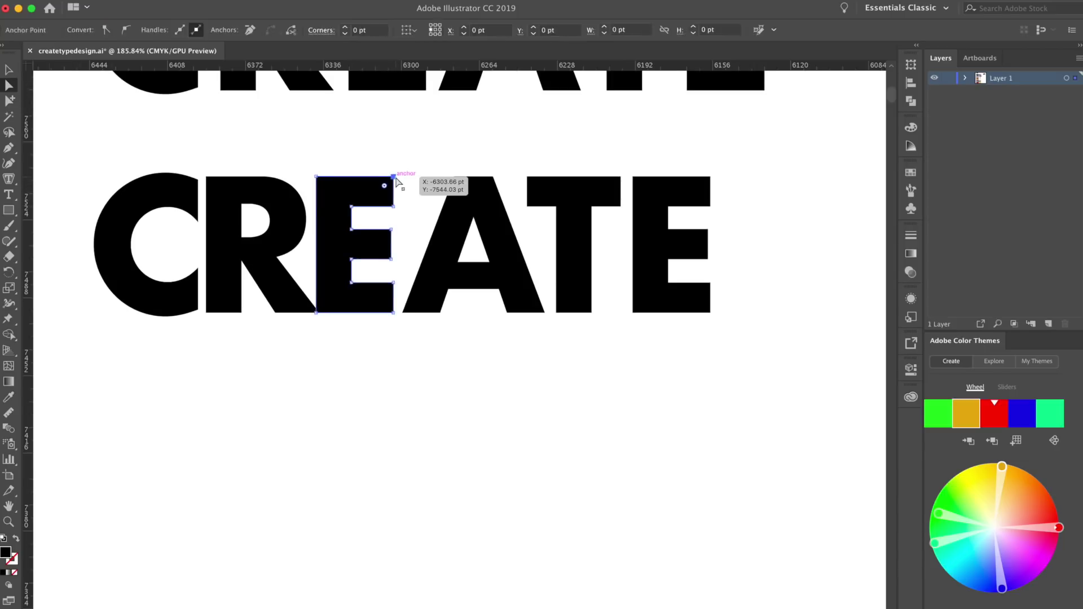
click(393, 206)
click(394, 178)
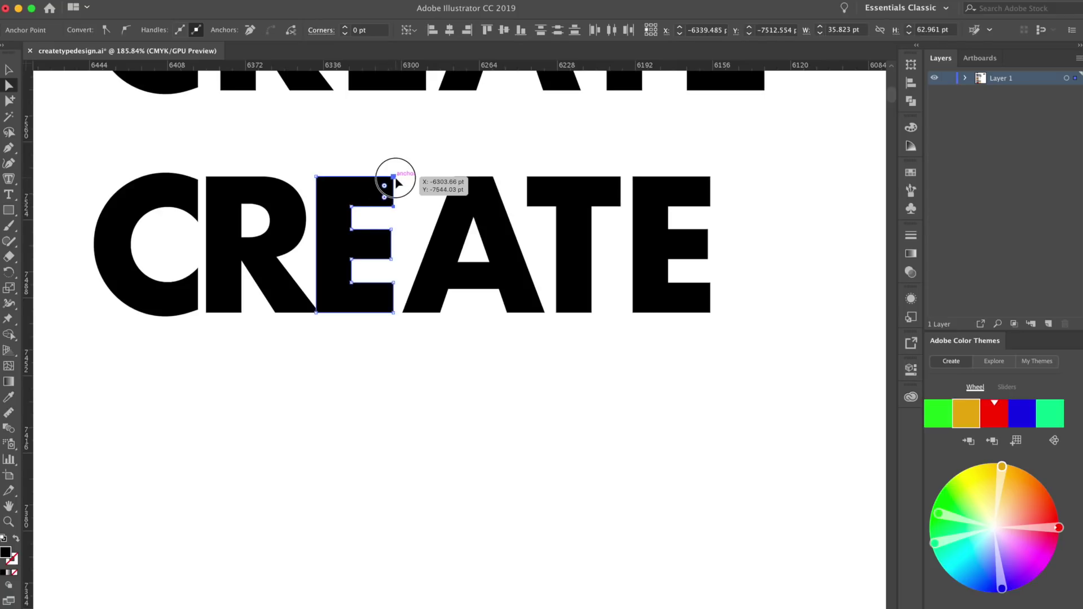
drag(395, 178, 475, 178)
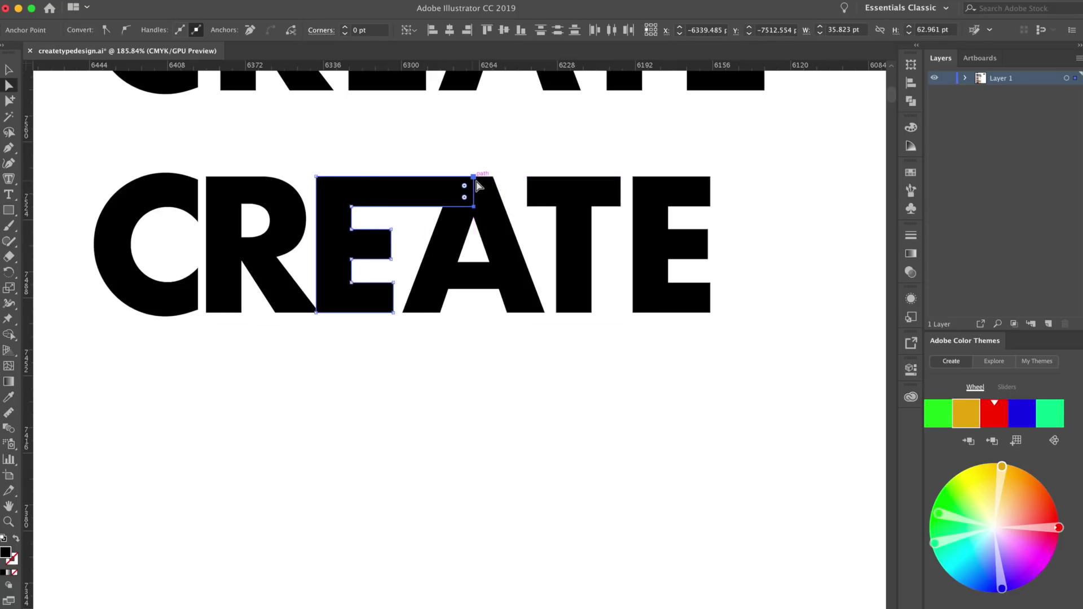
click(505, 159)
click(528, 206)
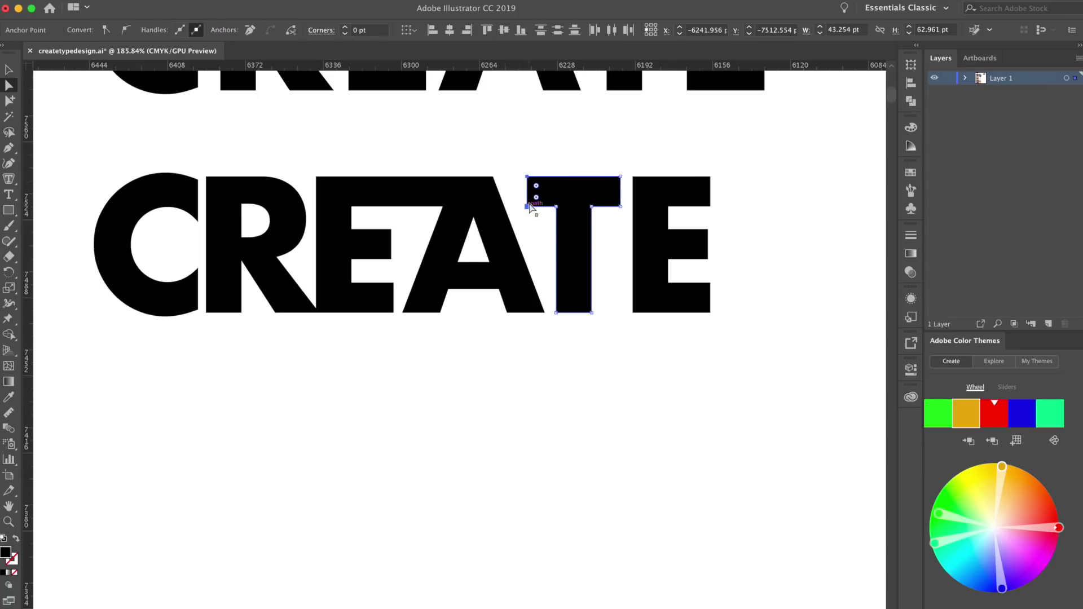
drag(529, 205, 476, 207)
click(486, 164)
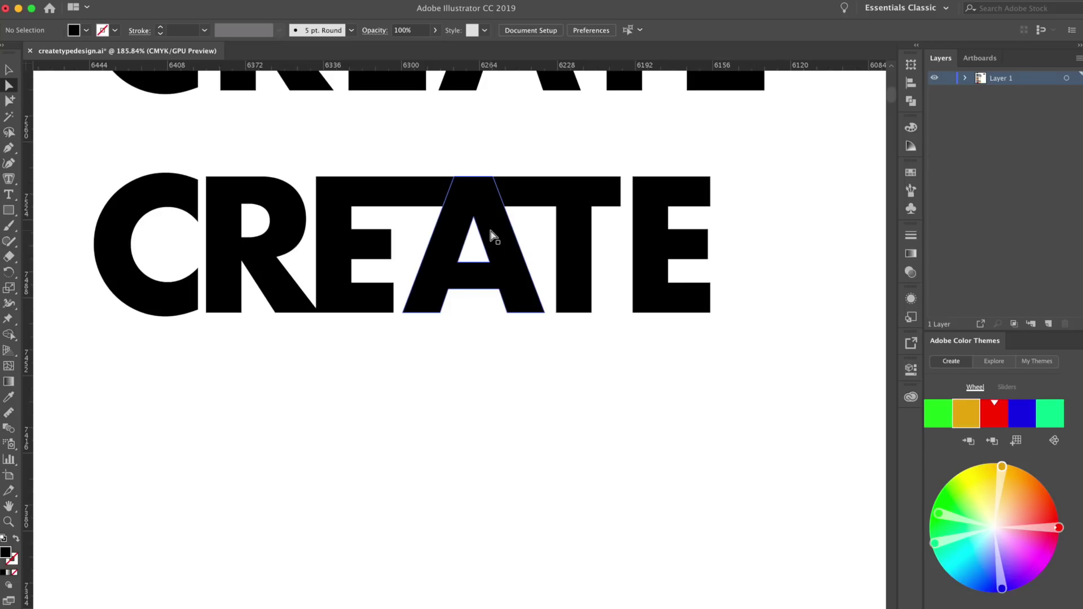
Stretch the E's bottom arm rightward into the A, then select the A
click(393, 283)
drag(393, 283, 429, 284)
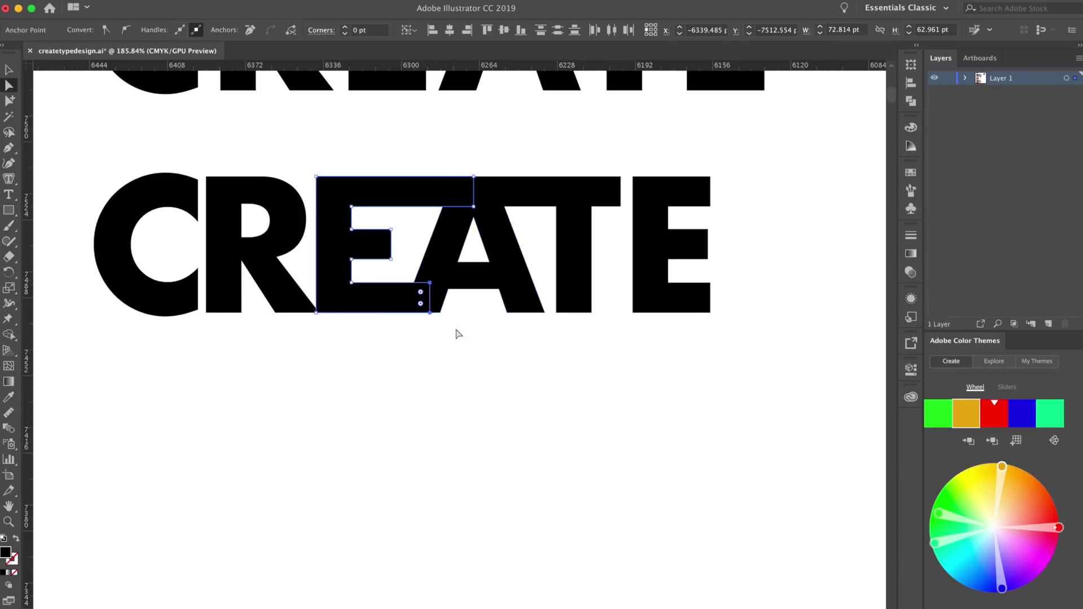
click(464, 353)
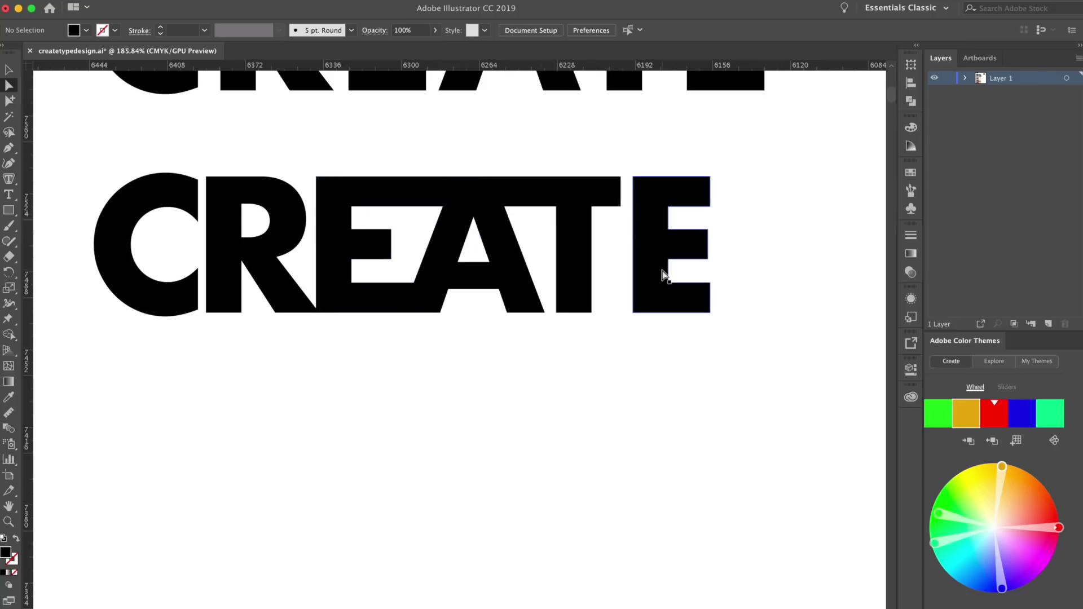
click(503, 243)
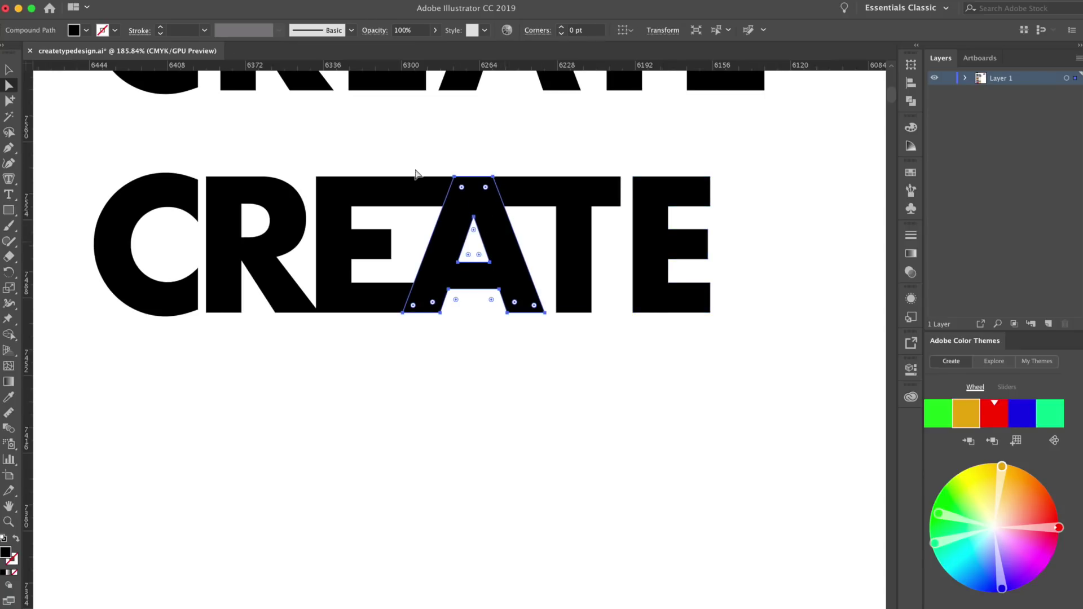
Create a 3 pt offset path around the A with Offset Path
click(190, 5)
mouse_move(186, 265)
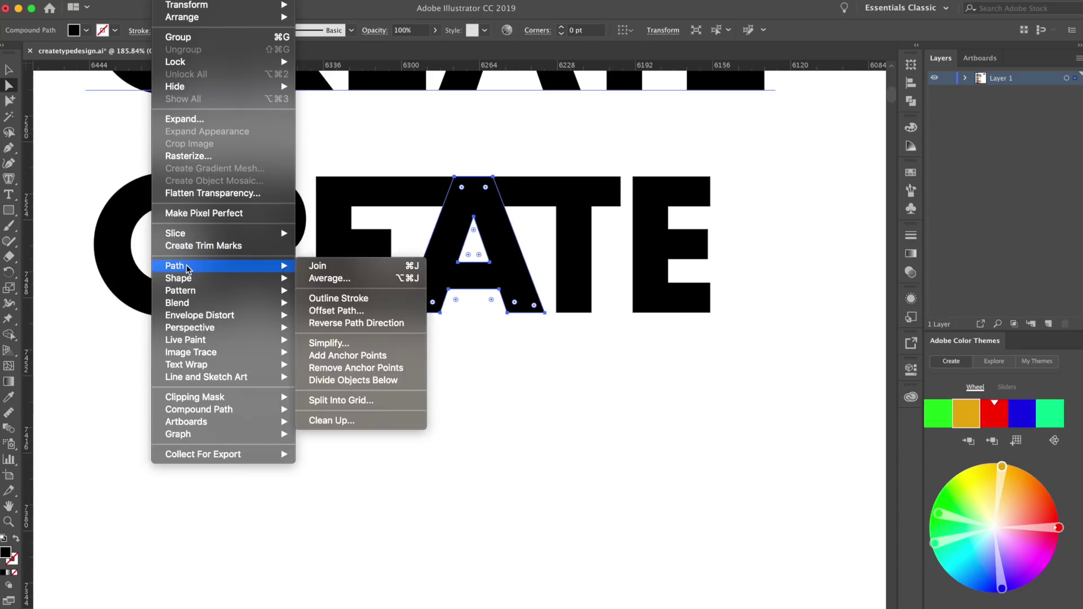
click(333, 311)
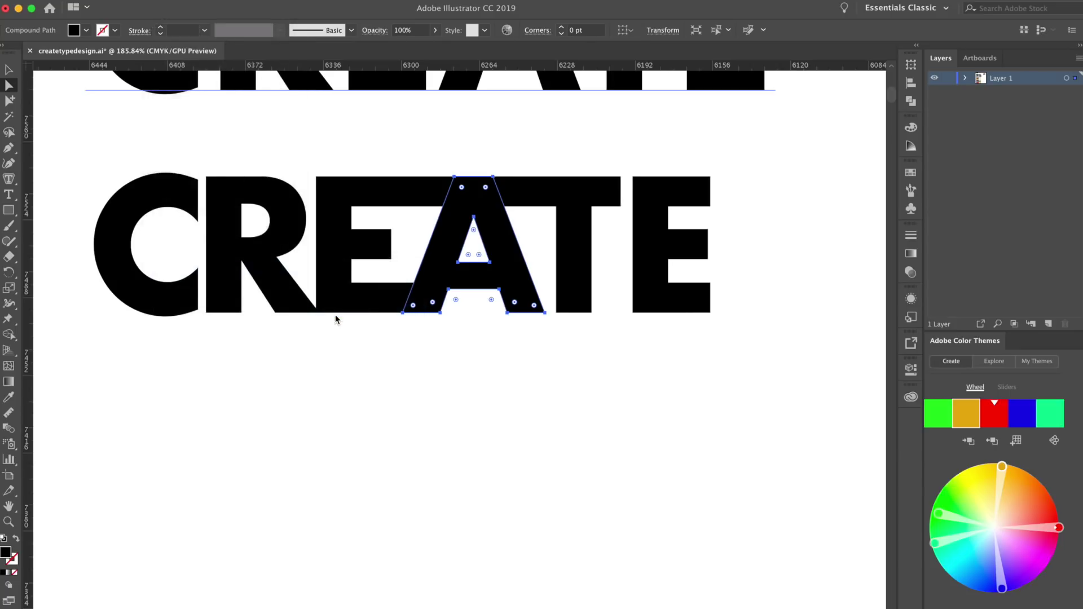
click(10, 161)
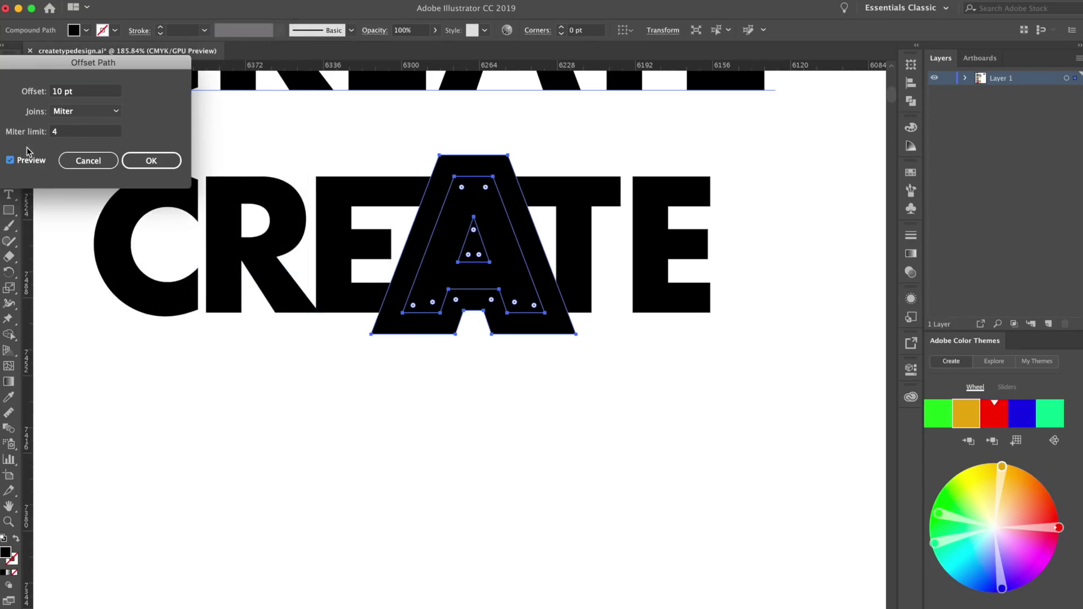
double_click(58, 92)
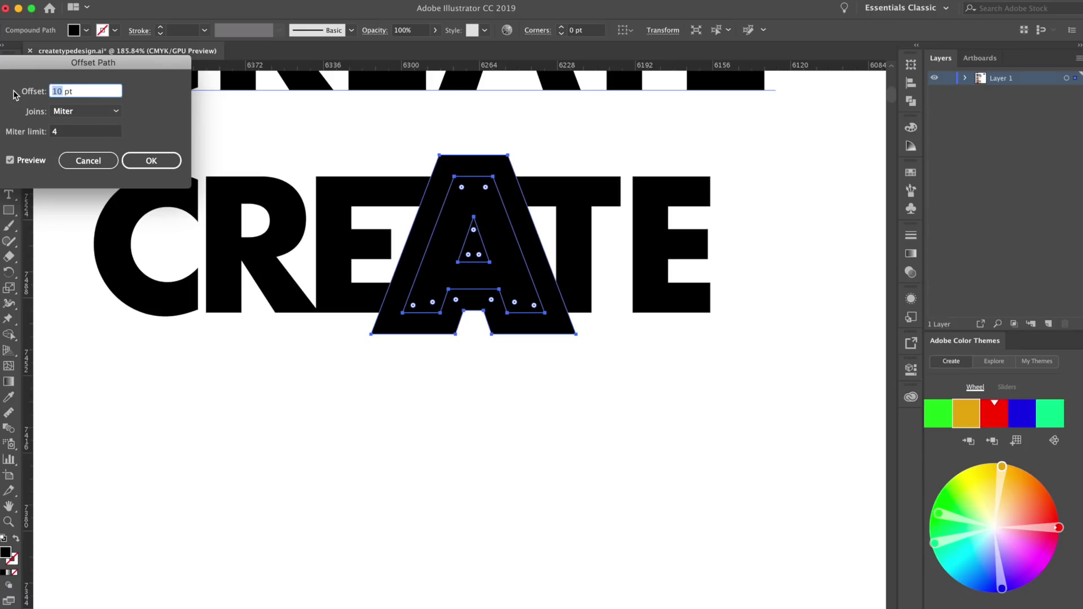
click(9, 160)
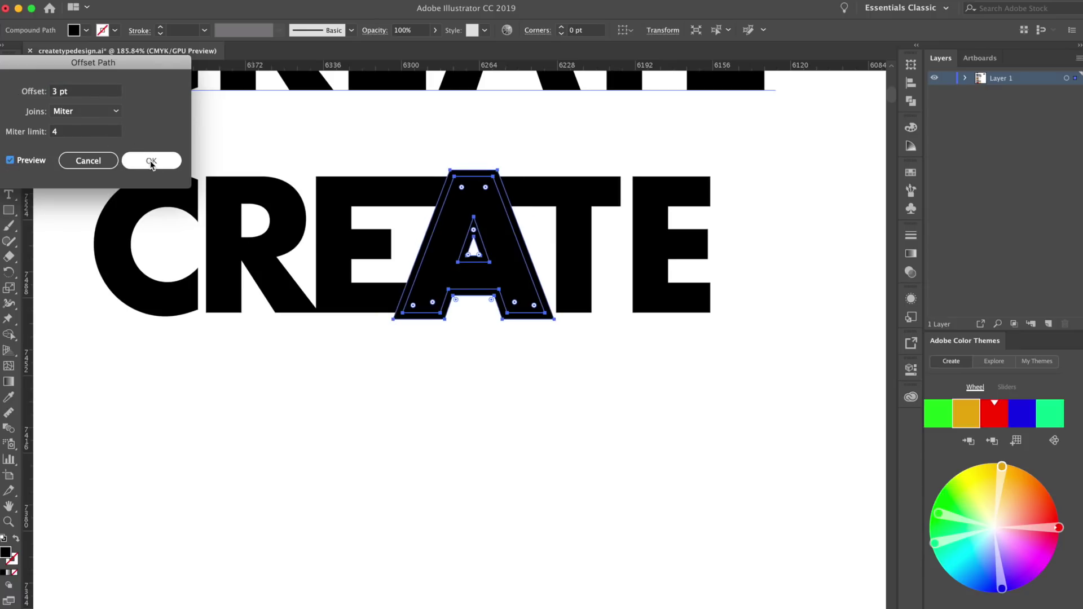
click(150, 161)
Fill the offset outline with white and deselect it
click(86, 29)
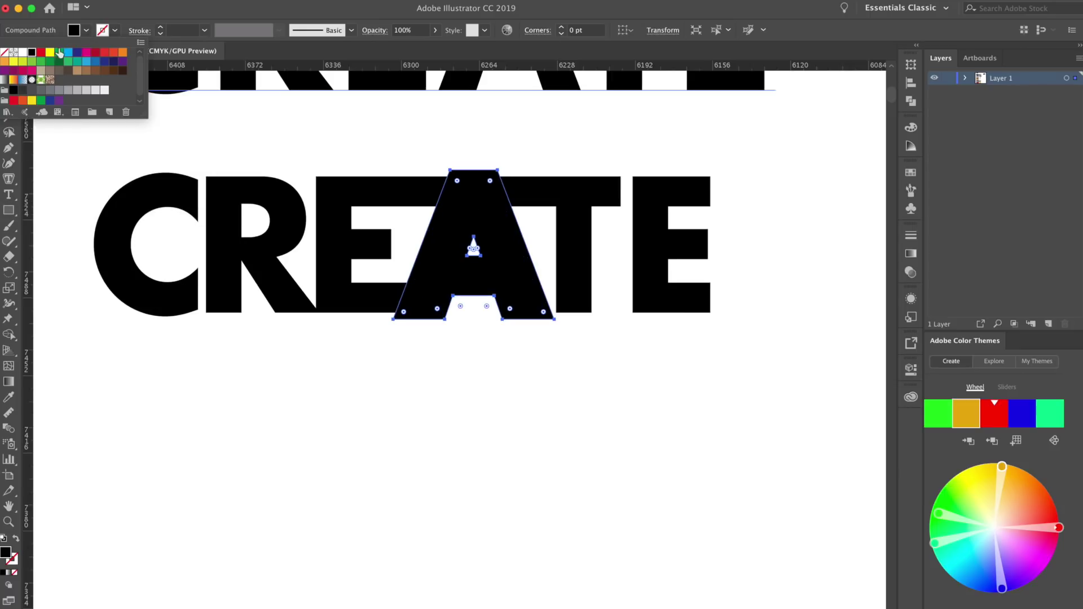
click(22, 52)
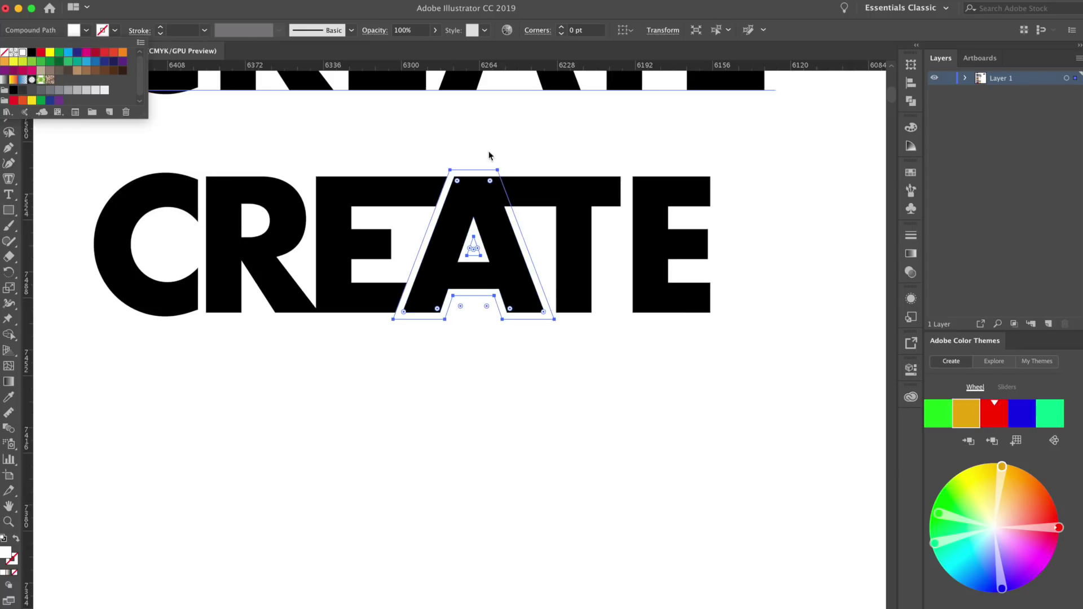
click(506, 139)
click(570, 124)
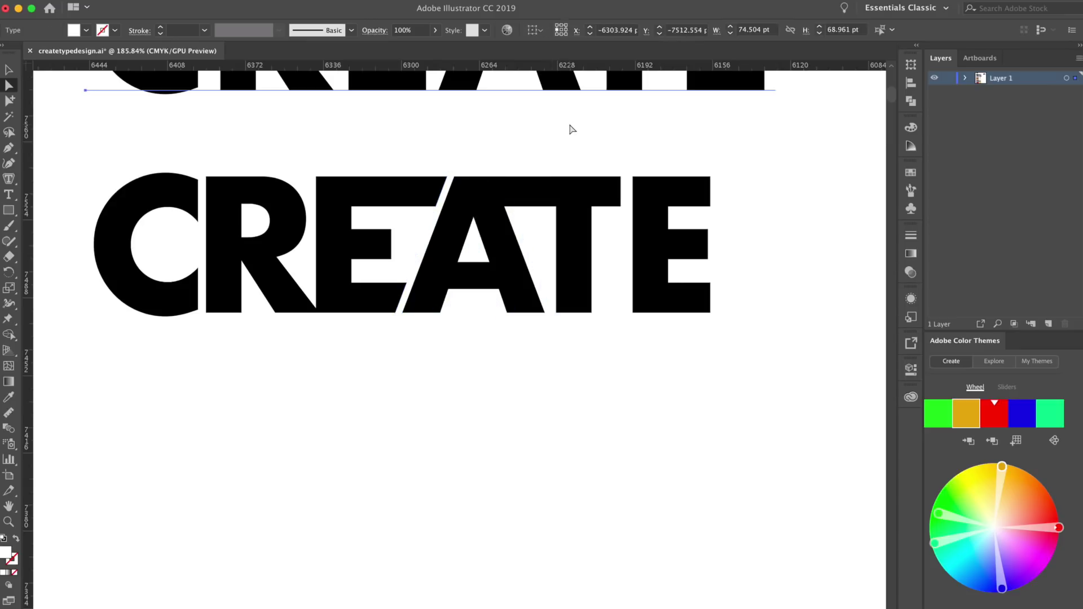
click(608, 468)
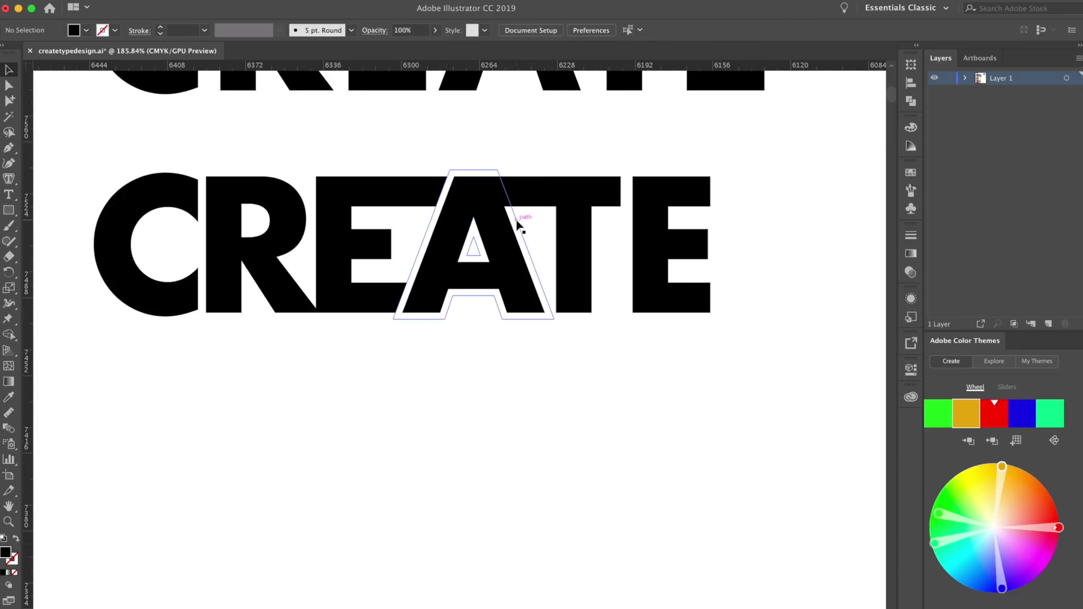
click(561, 186)
Send the T to the back so it sits behind the A's white outline
key(a)
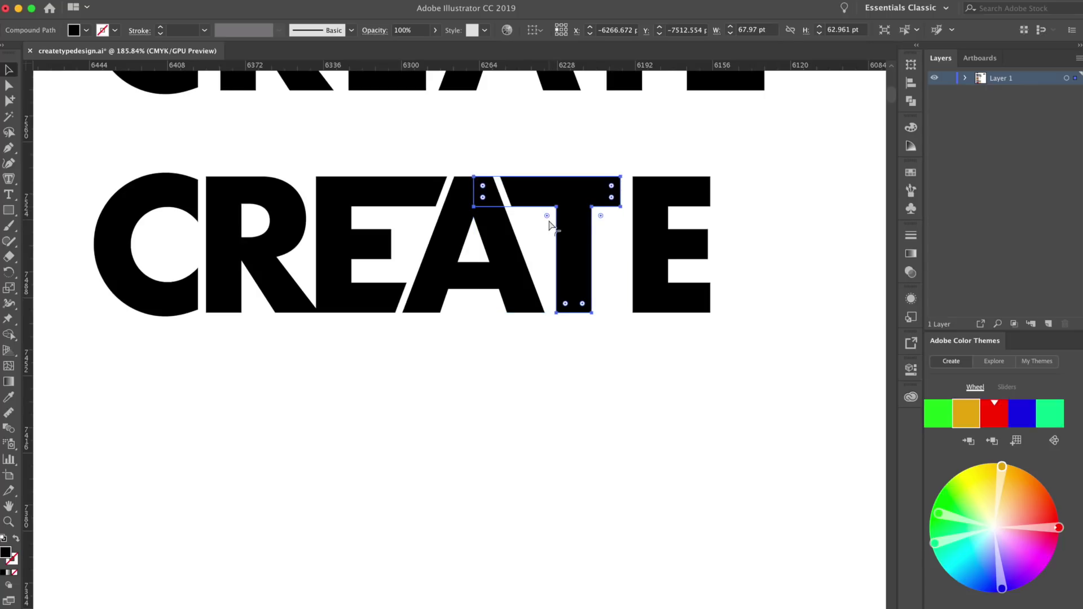
key(v)
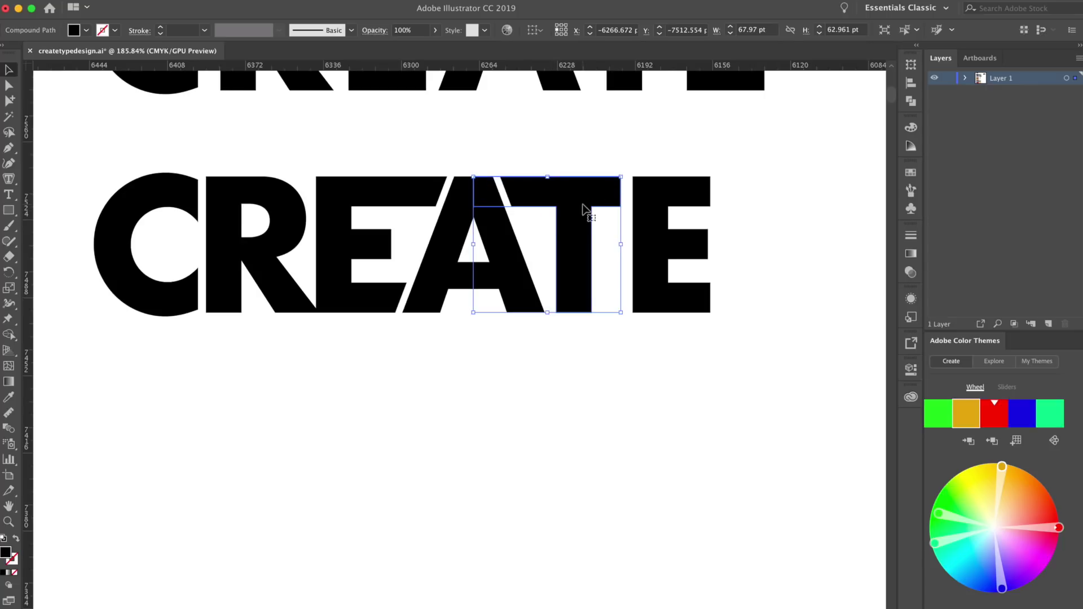
right_click(584, 210)
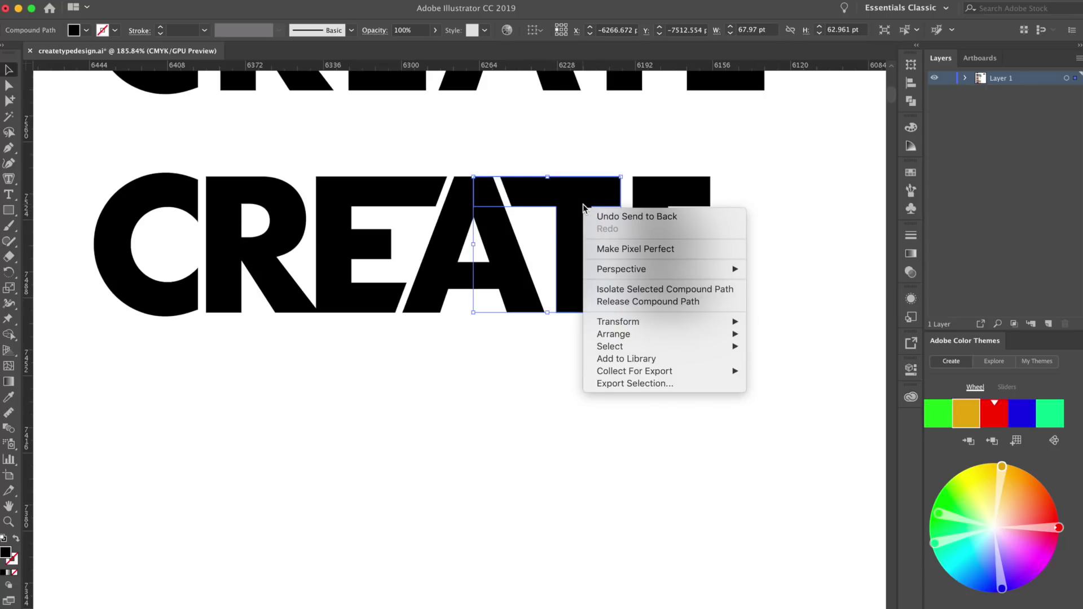
mouse_move(614, 335)
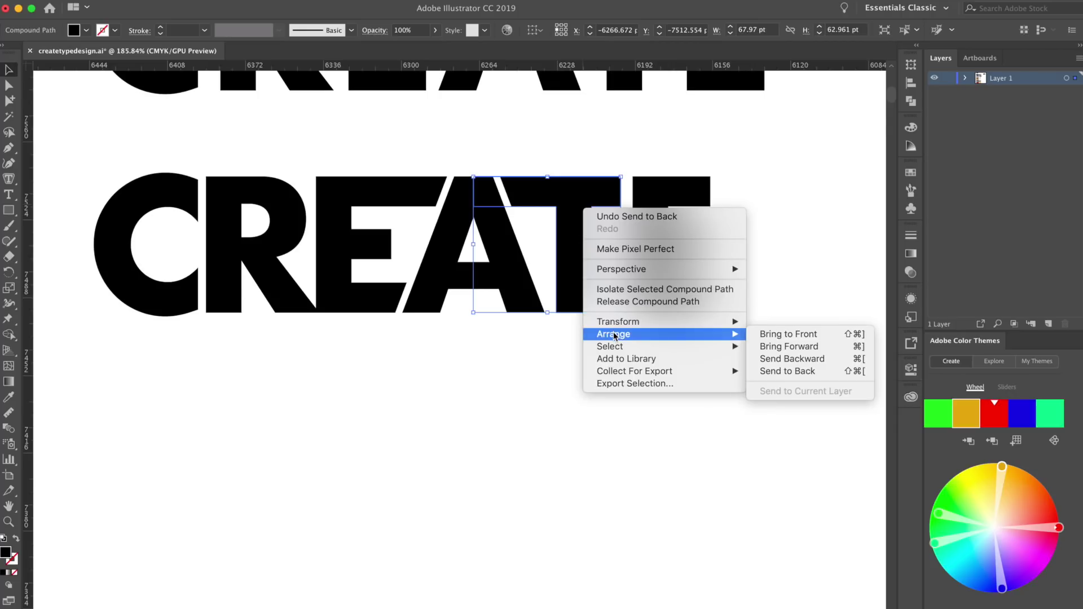
click(766, 371)
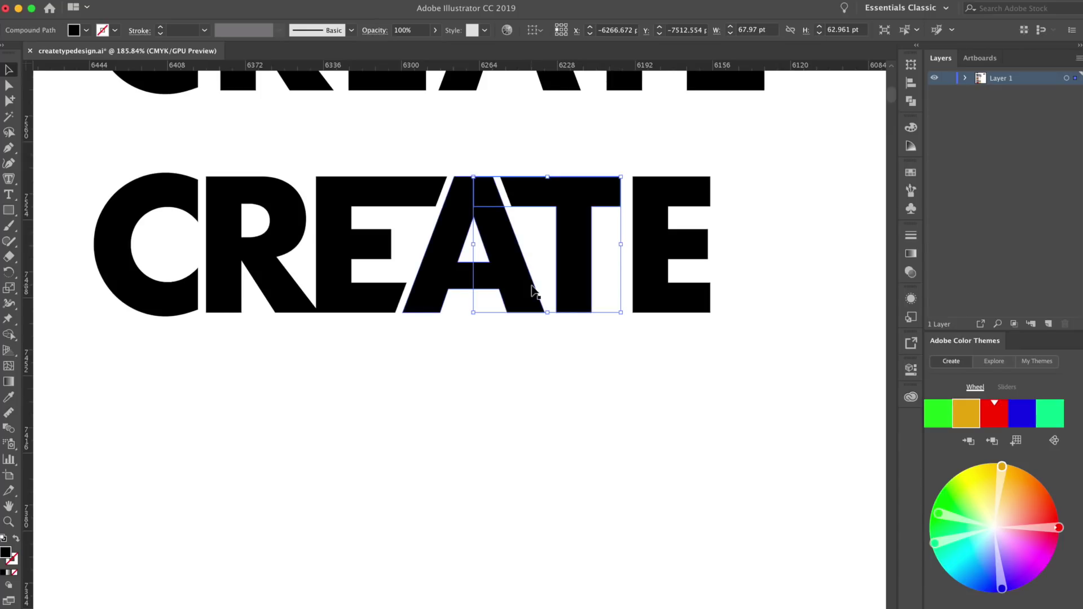
Reselect the T and the E to verify their stacking, then deselect
click(510, 401)
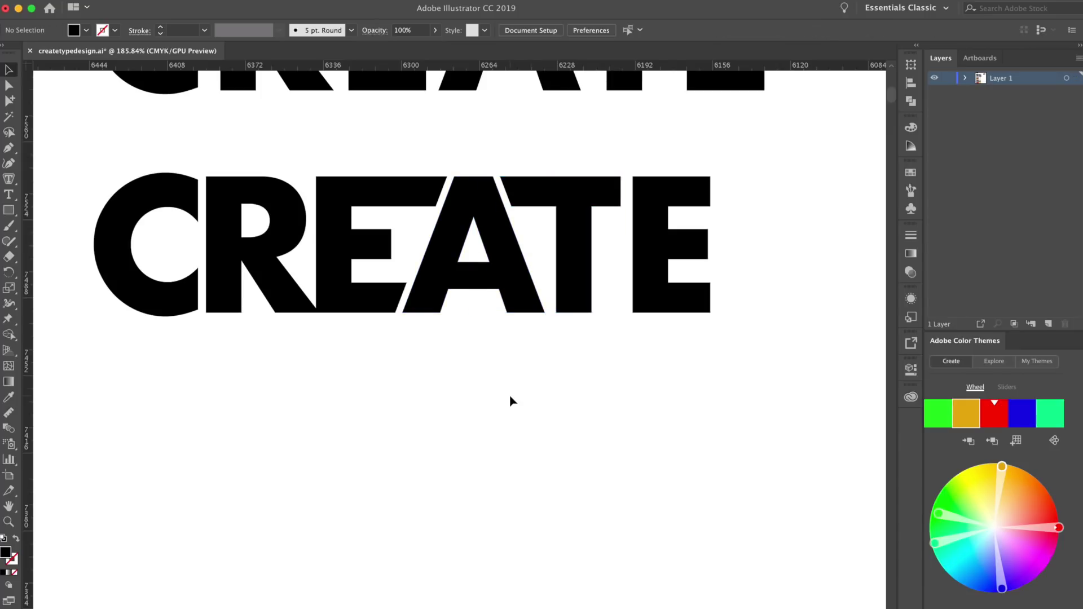
click(580, 245)
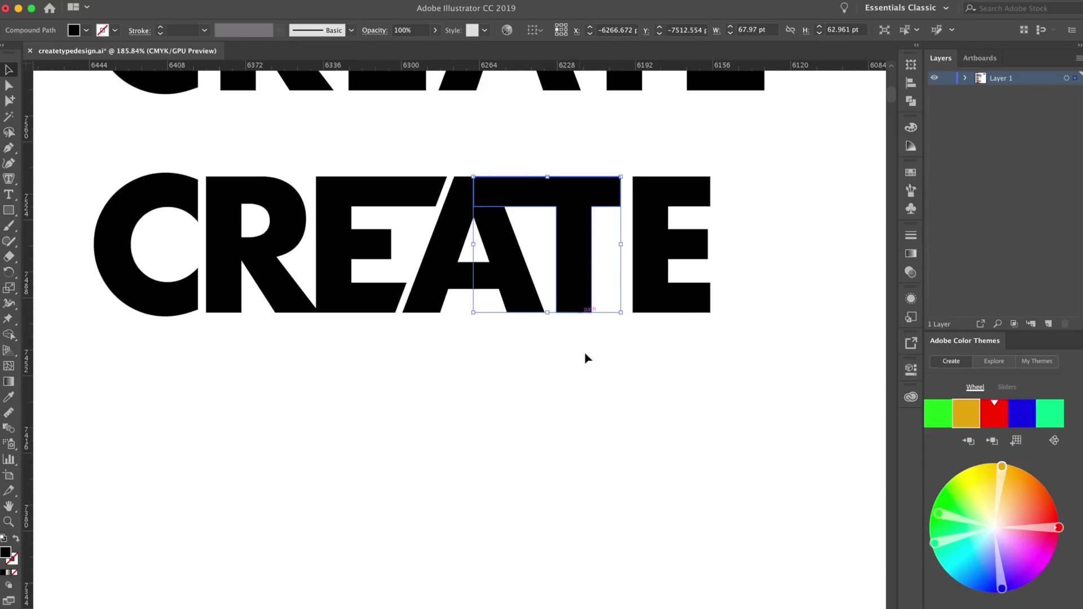
click(587, 378)
click(544, 260)
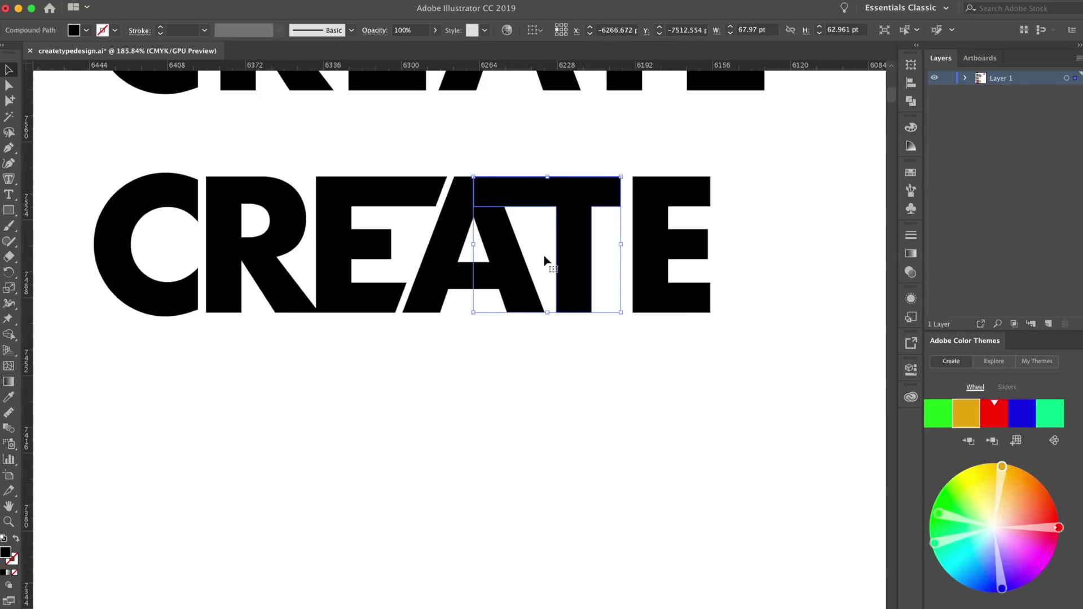
click(339, 249)
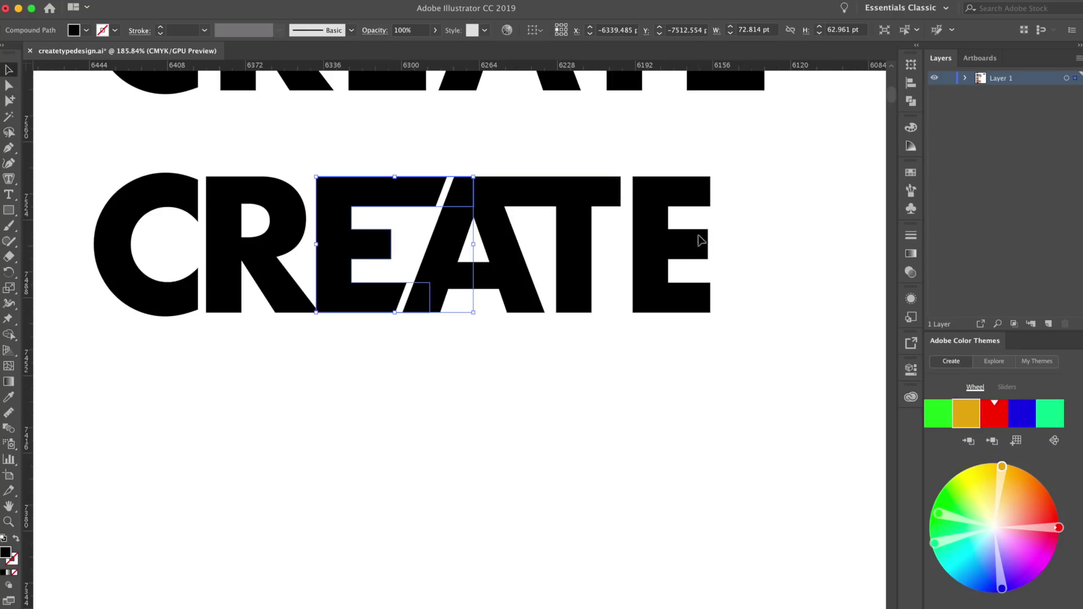
click(763, 294)
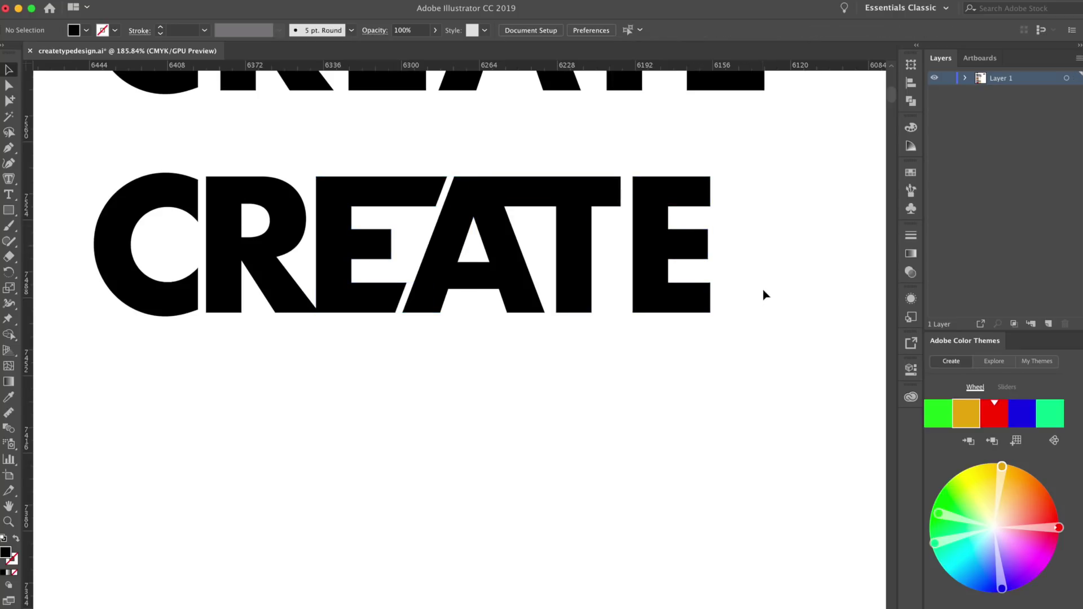
Drag the T crossbar's right anchors outward, then undo the uneven stretch
click(607, 189)
click(8, 88)
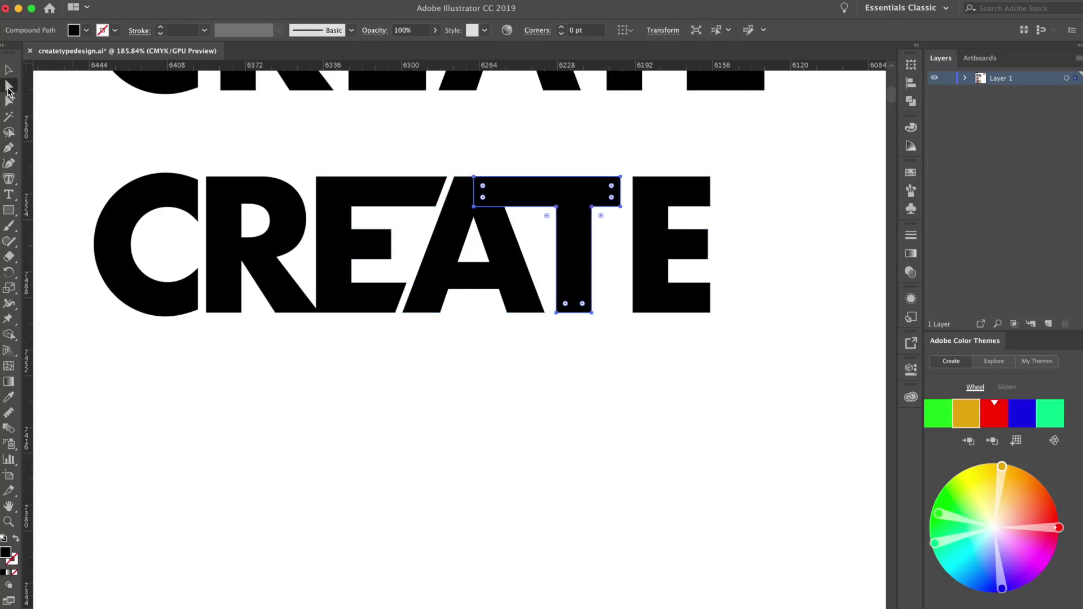
click(570, 164)
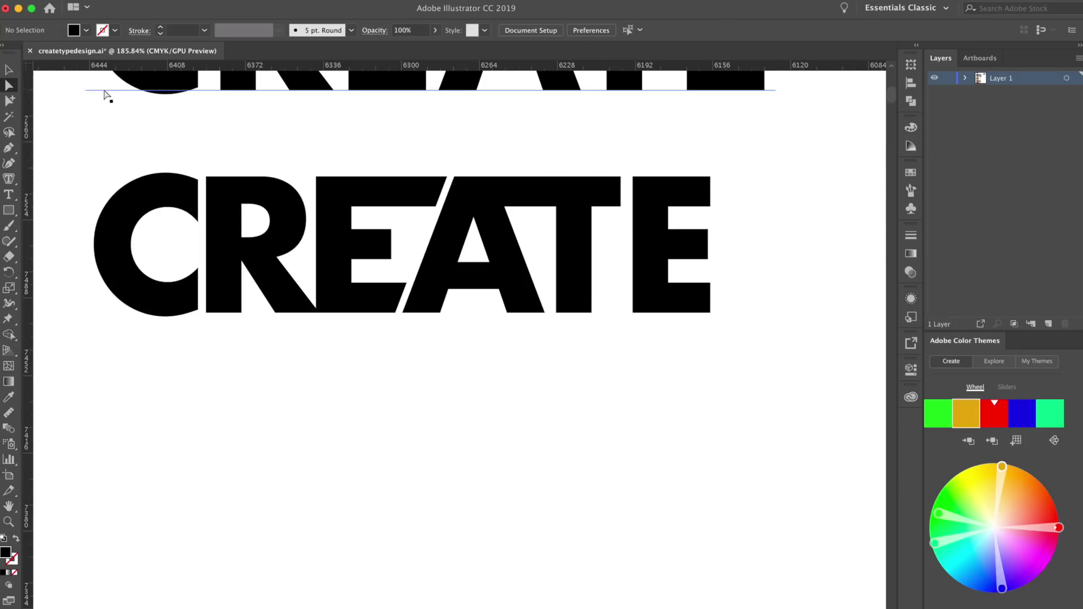
click(621, 177)
shift+click(620, 207)
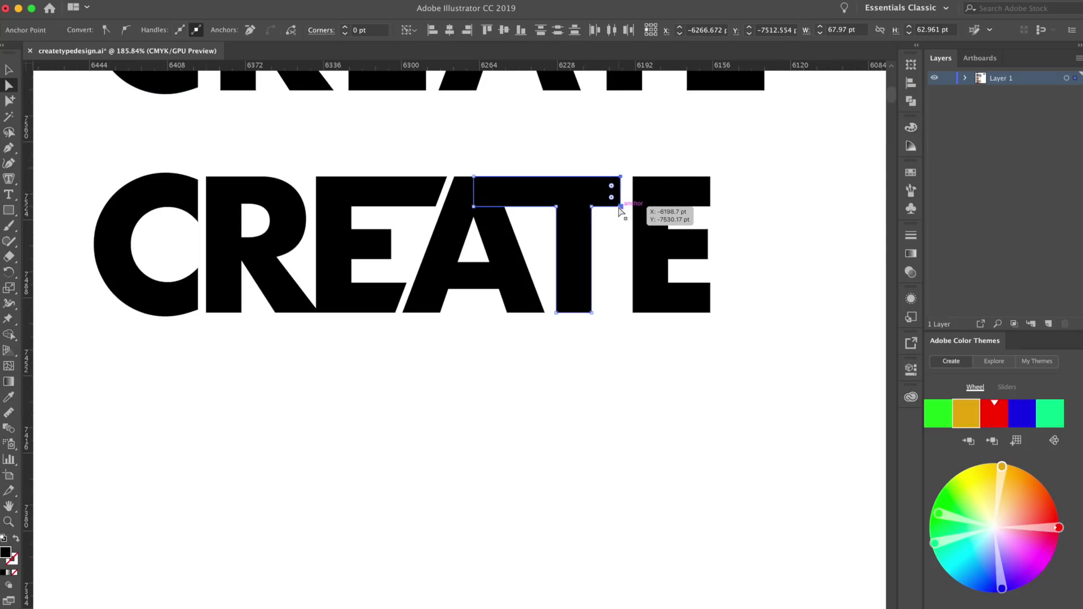
drag(621, 207, 689, 211)
key(super+z)
click(627, 167)
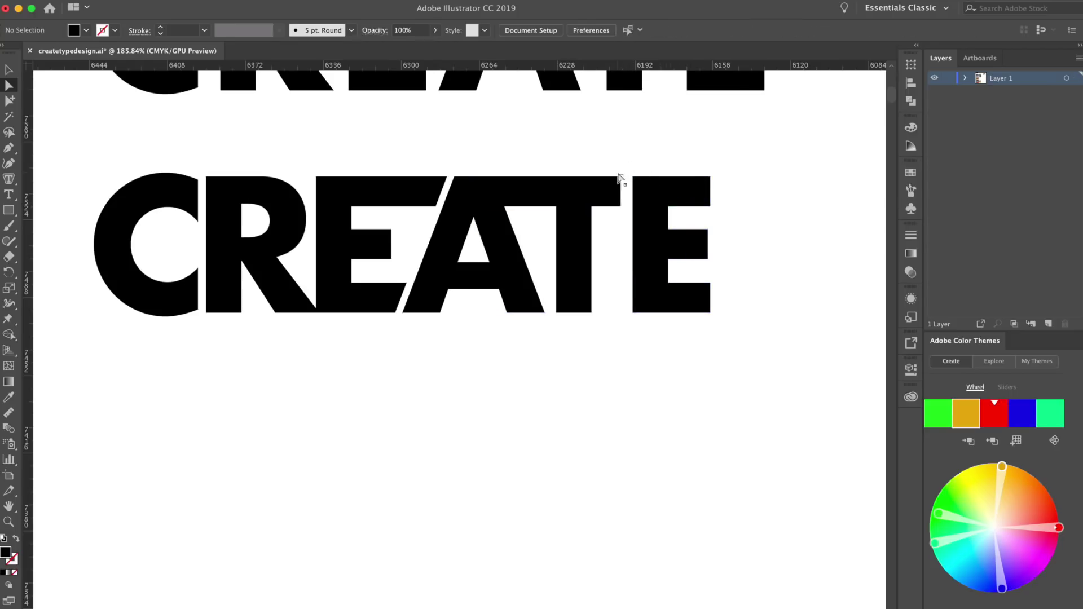
Extend the crossbar's two right anchors 11.8 pt right to reach the final E
click(621, 178)
shift+click(620, 207)
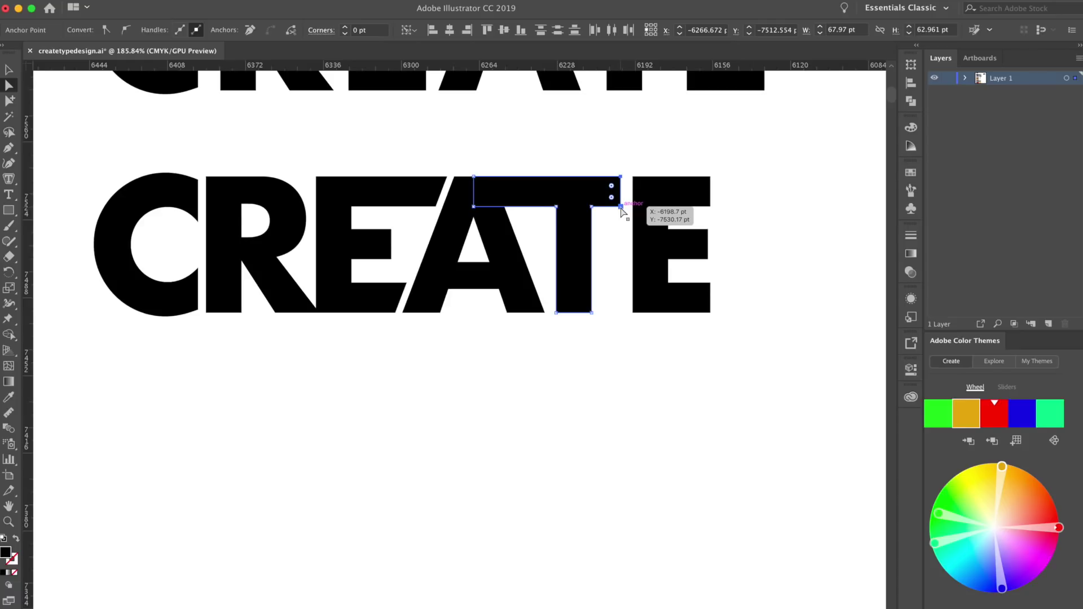
drag(621, 207, 669, 203)
click(750, 191)
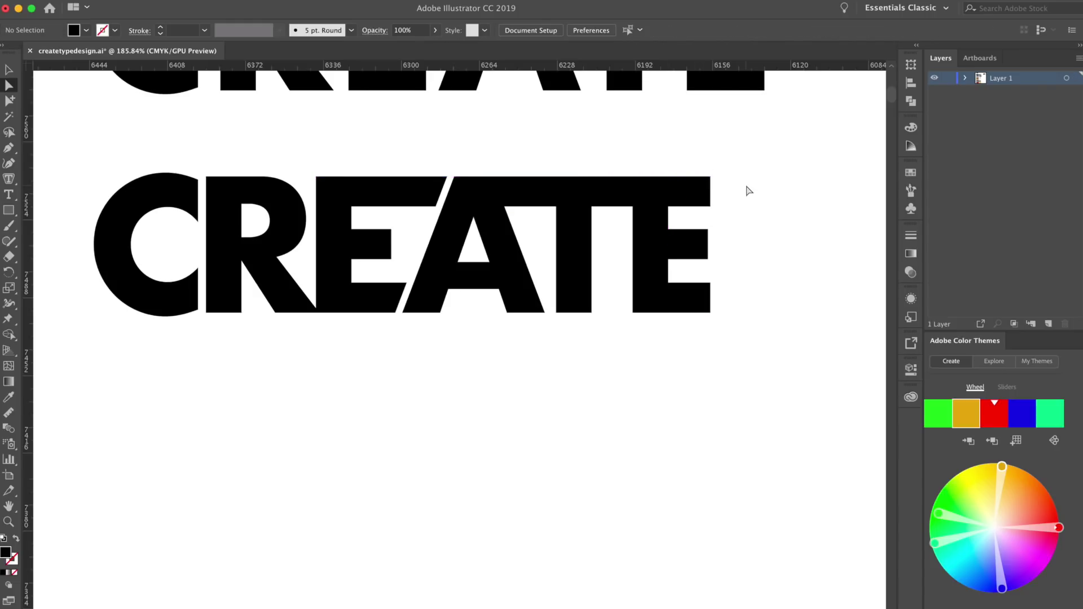
click(647, 231)
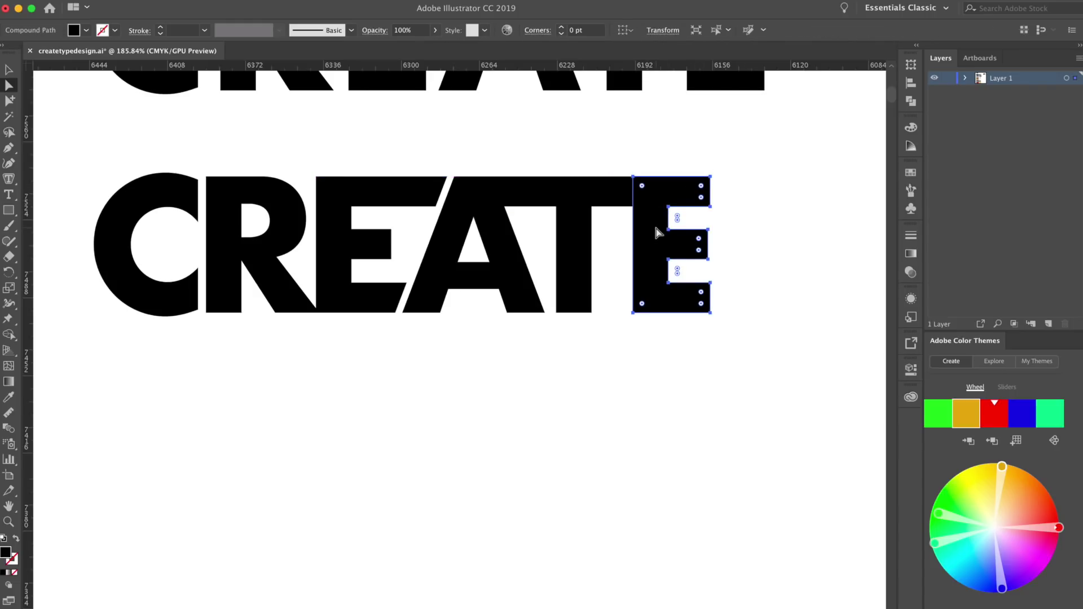
Move the last E 15 pt left against the T and zoom in on the word's end
drag(657, 231, 624, 234)
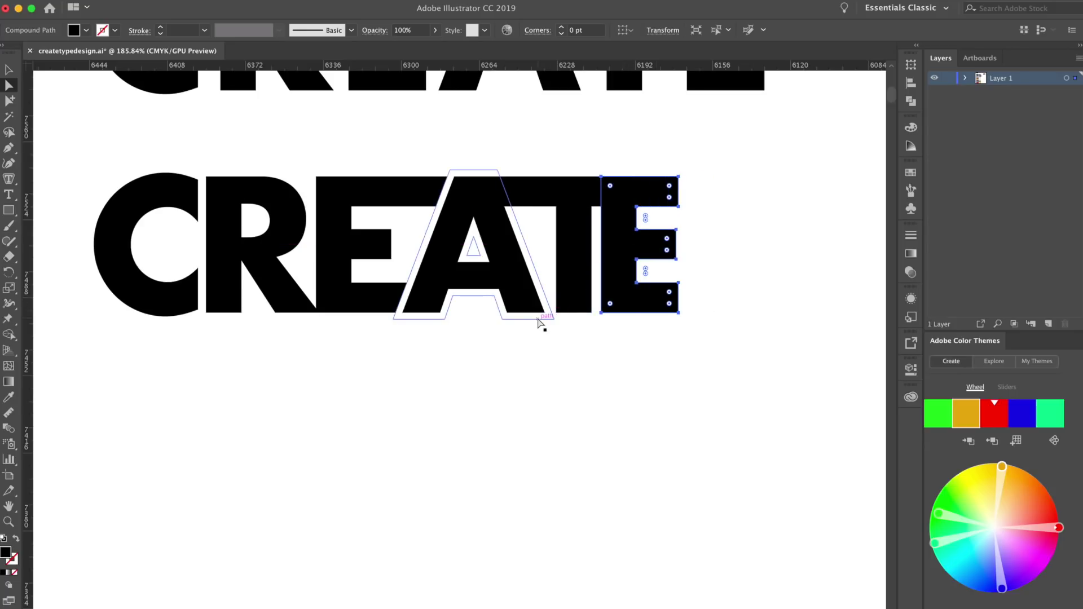
key(super+equal)
key(super+shift+a)
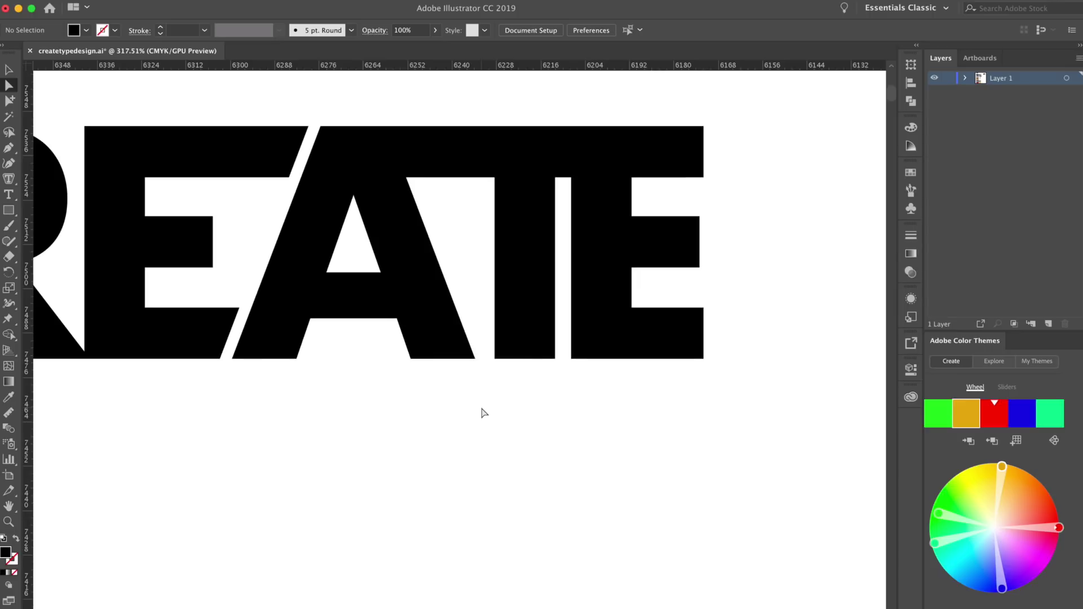
click(527, 198)
click(681, 124)
key(m)
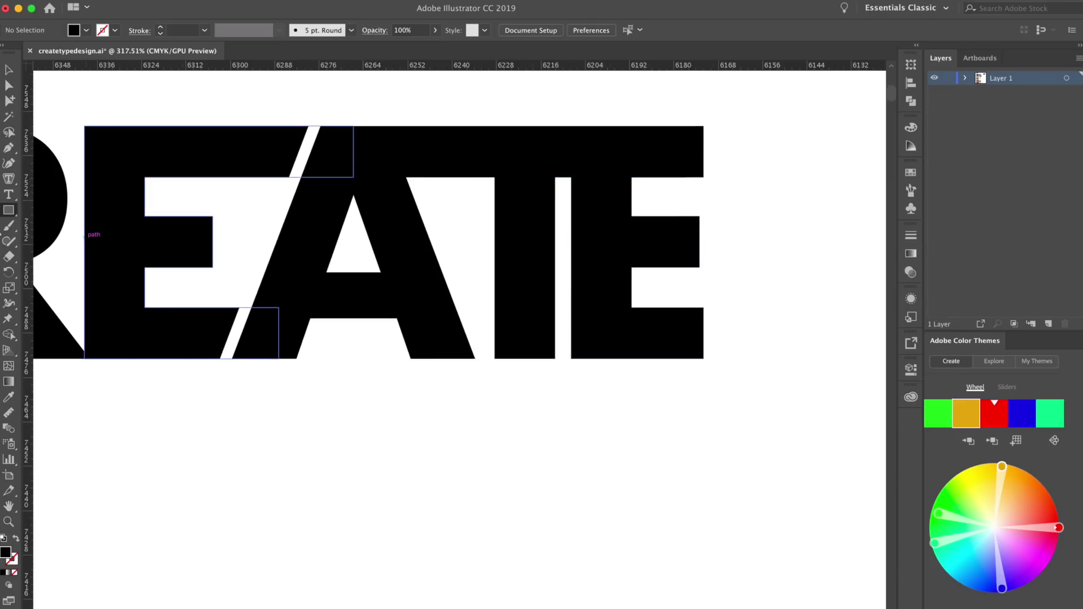
Draw a thin red rectangle and move it into the top of the final E
click(87, 30)
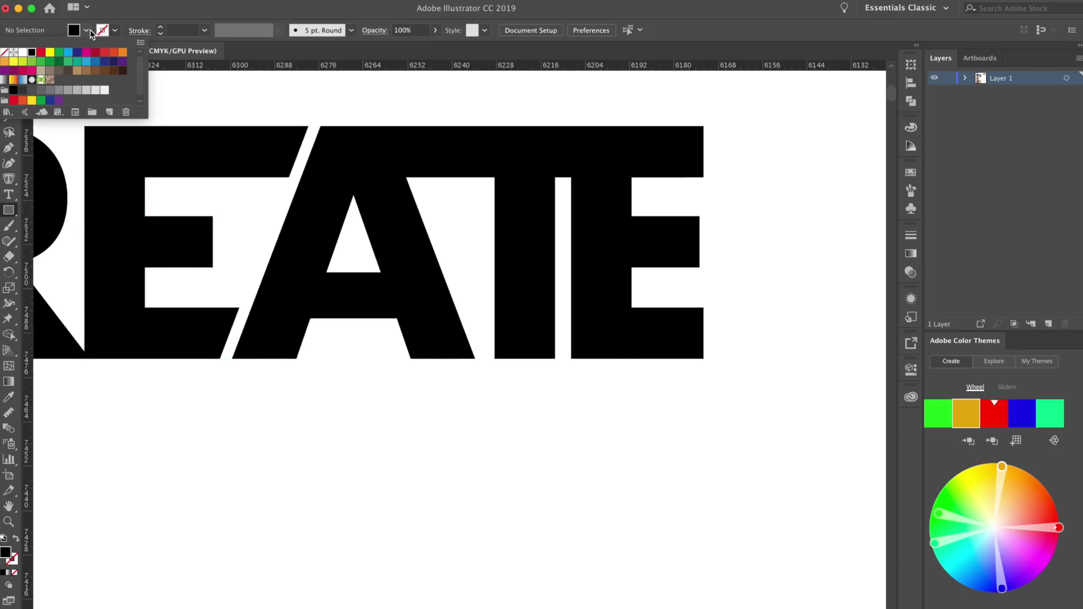
click(41, 53)
click(212, 364)
drag(219, 353, 233, 448)
click(8, 68)
drag(238, 357, 641, 194)
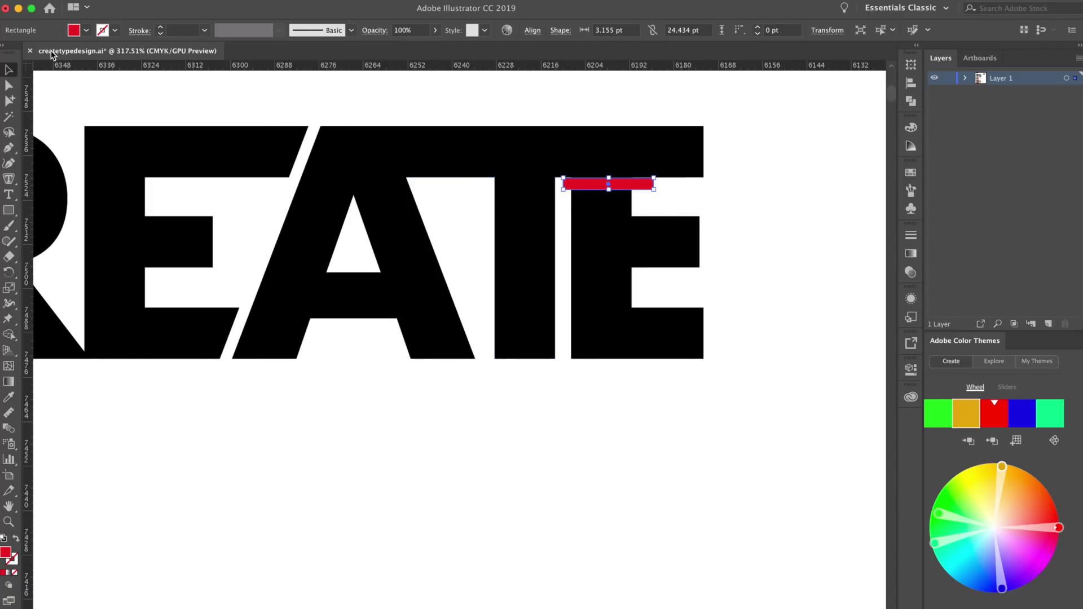
click(77, 31)
Fill the bar white, then in Outline view nudge its bottom edge up to align it
click(31, 40)
scroll(696, 205, up, 3)
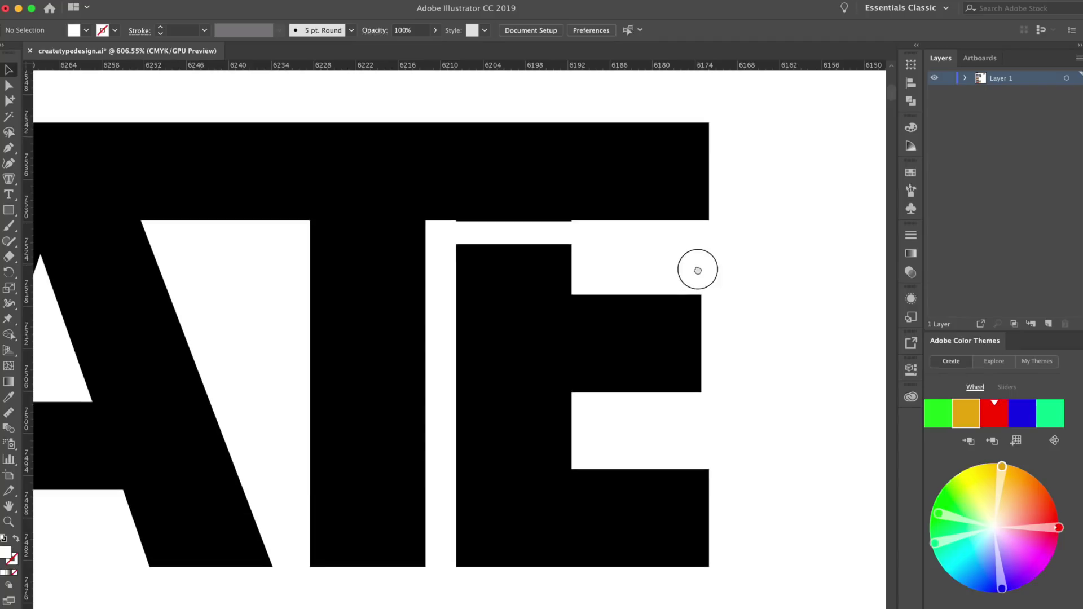
scroll(698, 270, up, 1)
drag(783, 80, 438, 305)
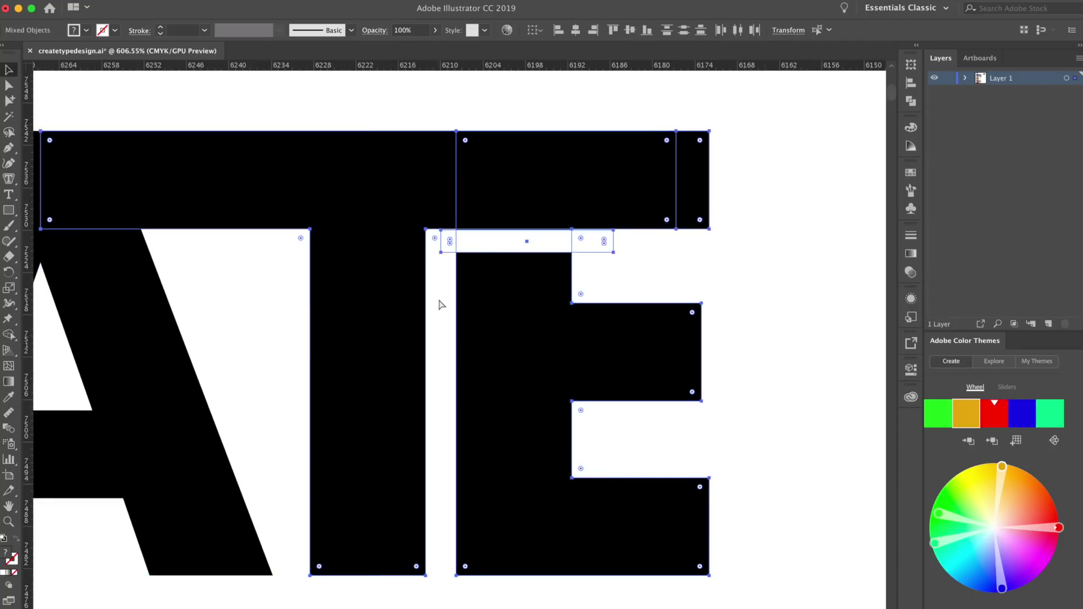
key(ctrl+y)
scroll(441, 304, up, 4)
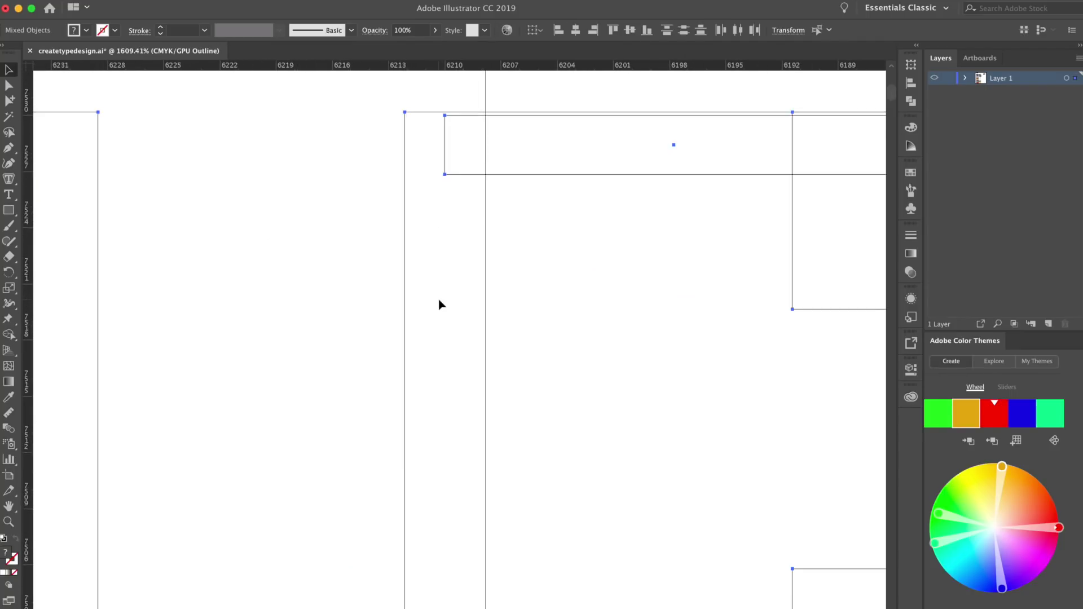
drag(444, 293, 362, 389)
click(356, 308)
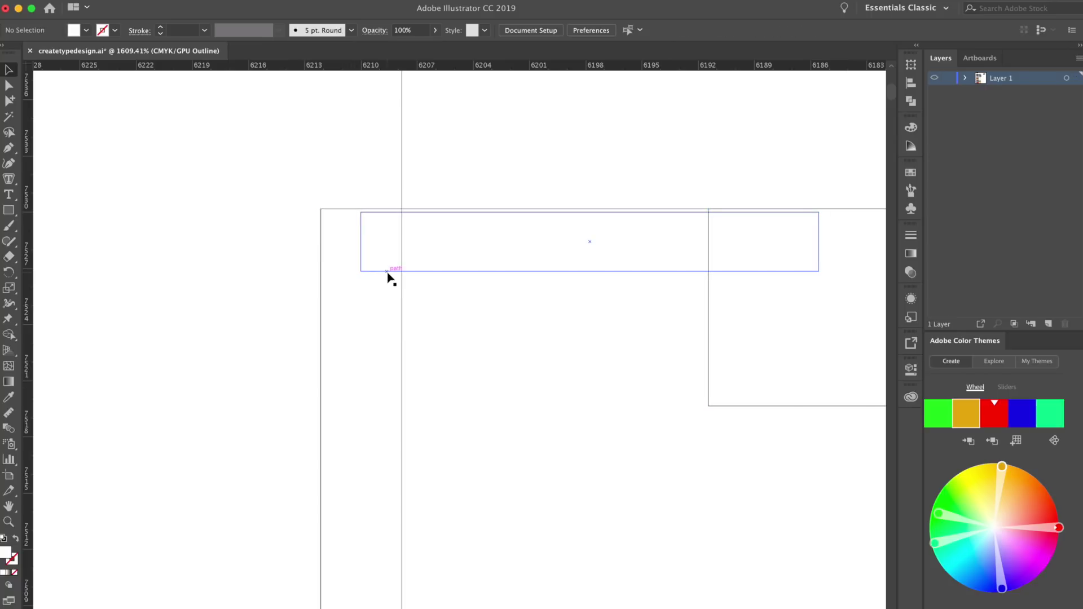
drag(387, 271, 387, 269)
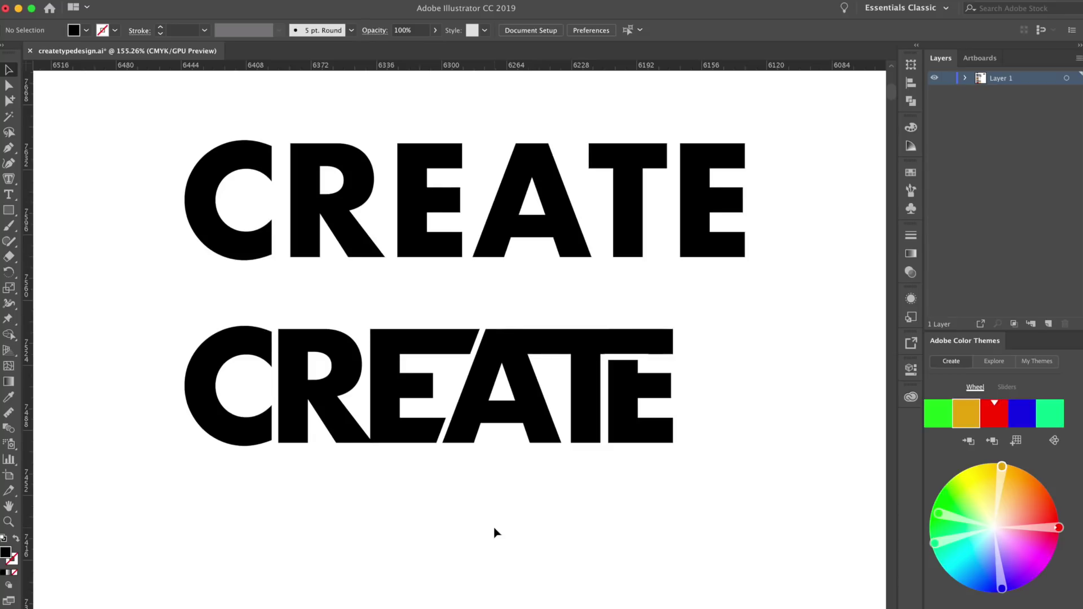
Alt-drag a copy of the second CREATE below it and combine its shapes with Pathfinder Merge
scroll(496, 533, down, 4)
drag(706, 200, 188, 381)
drag(233, 239, 233, 408)
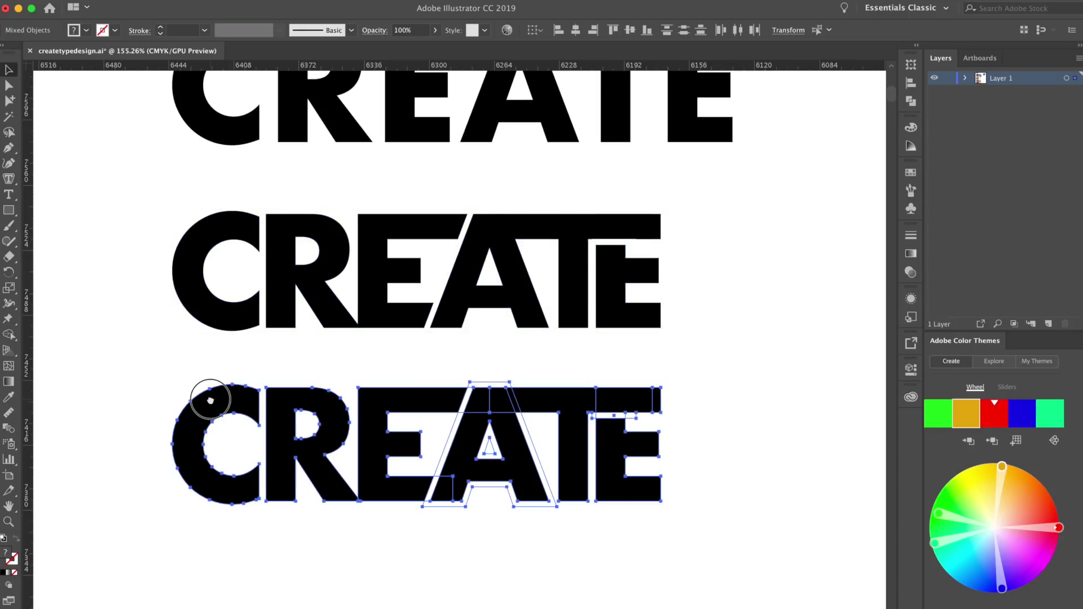
scroll(226, 395, down, 3)
click(912, 102)
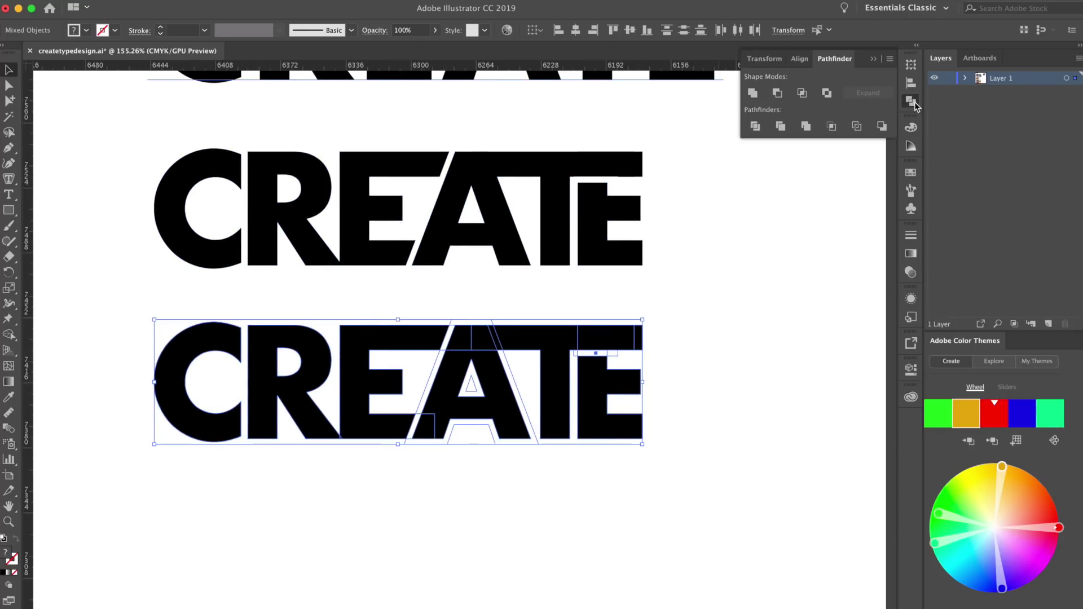
click(807, 126)
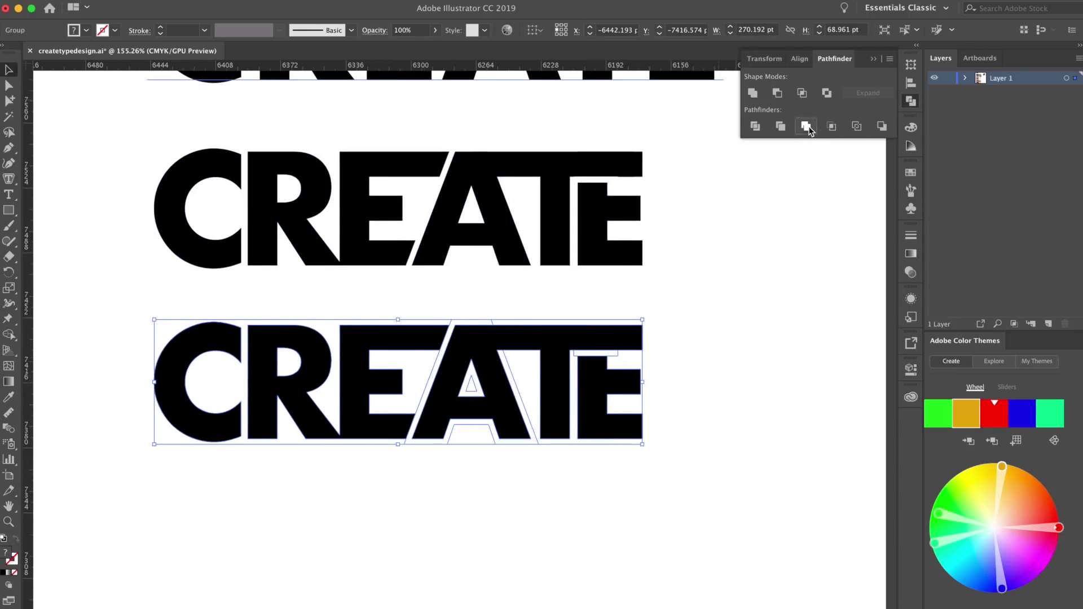
key(super+shift+a)
Inspect the merged copy's A, A counter and E paths with Direct Selection
key(a)
click(452, 323)
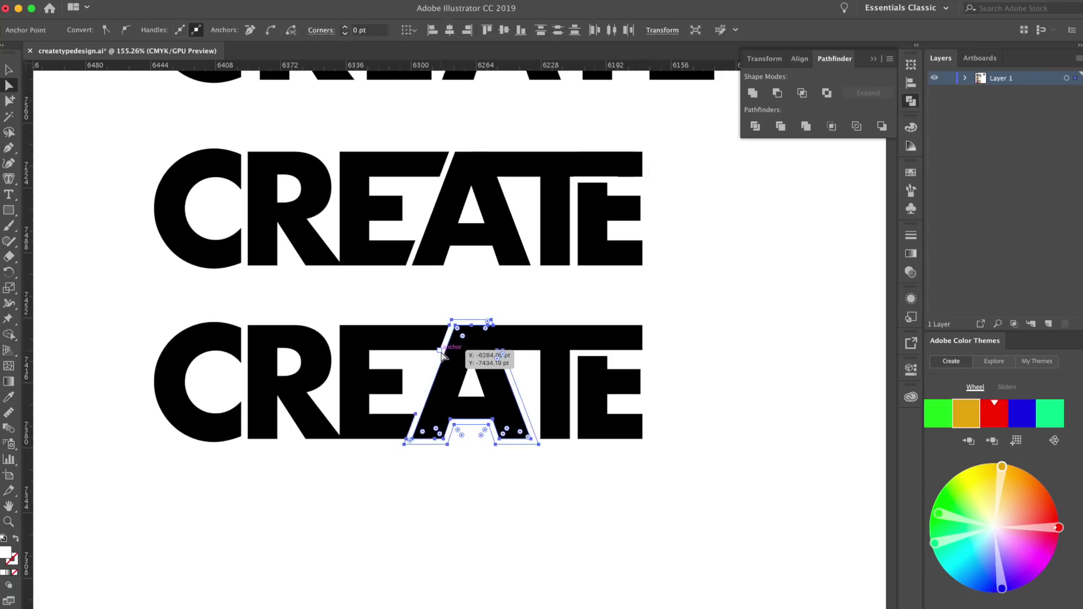
key(super+shift+a)
click(474, 388)
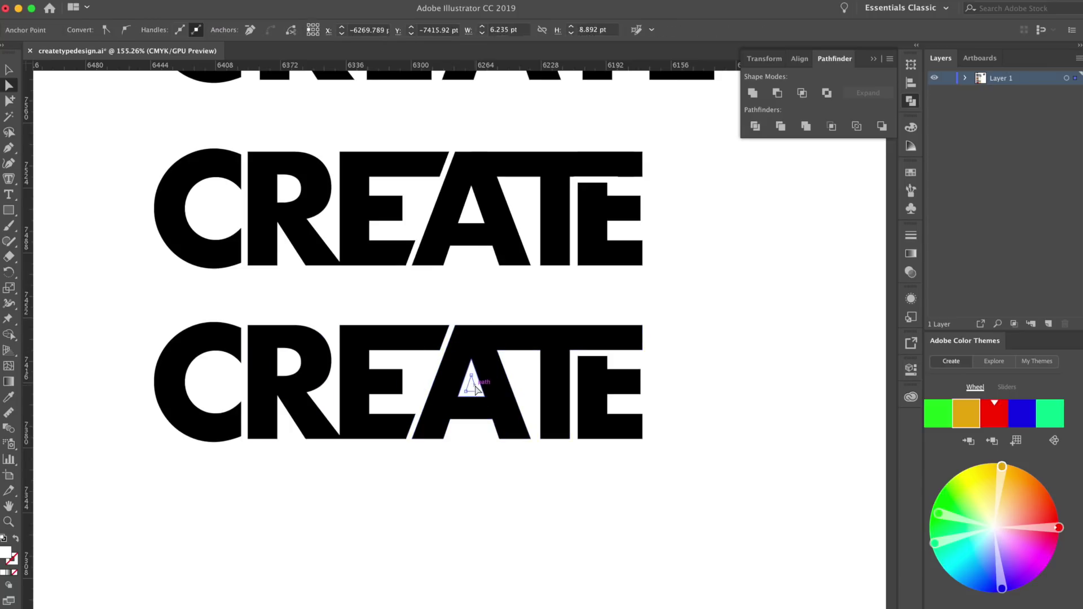
key(super+shift+a)
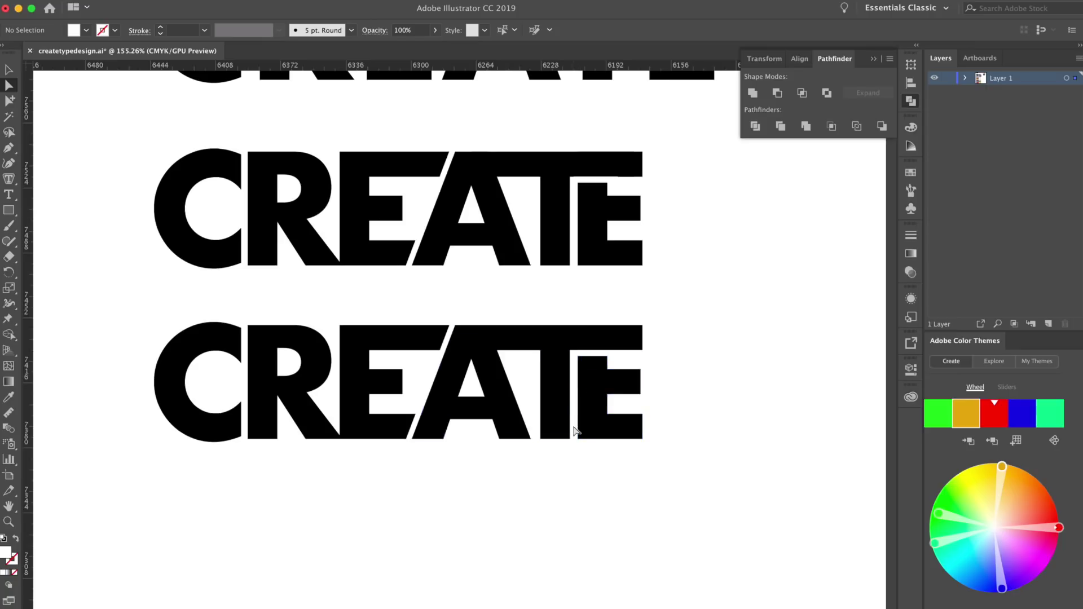
click(587, 353)
Fill the whole lower CREATE group with red
key(super+shift+a)
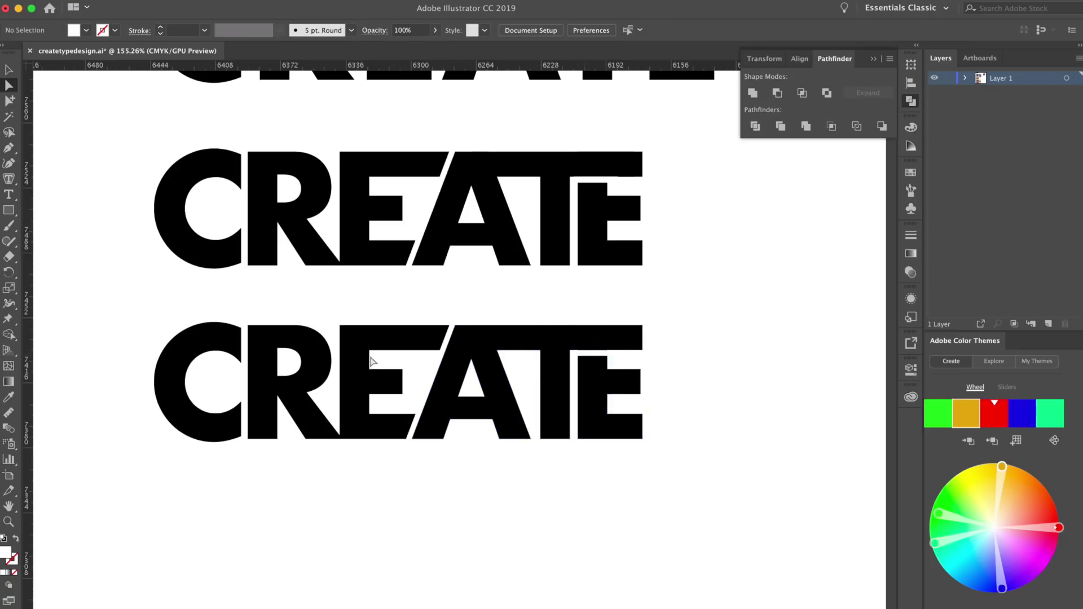
click(8, 68)
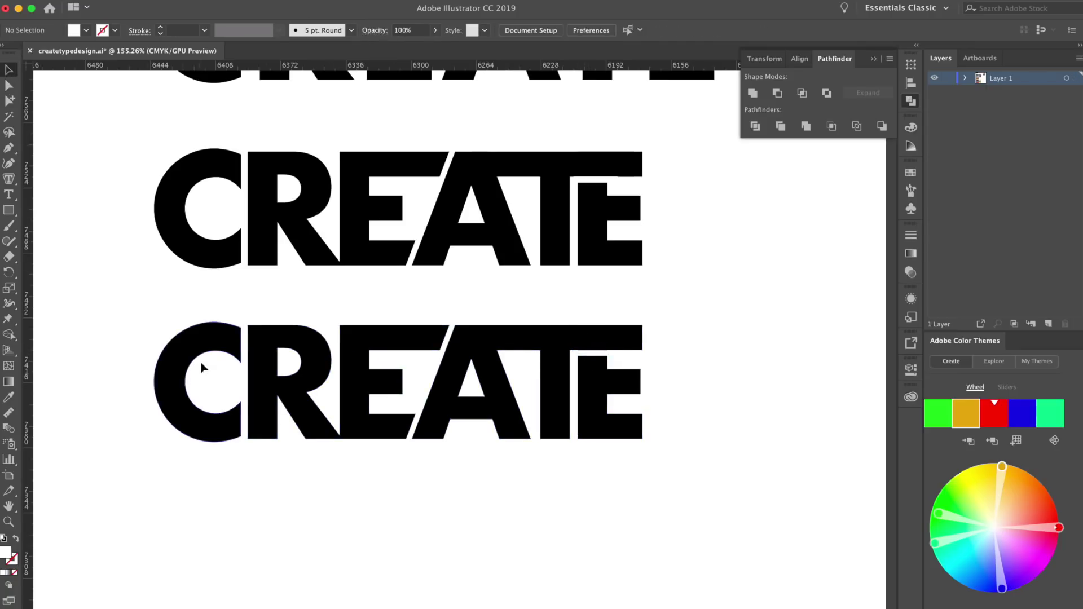
click(194, 348)
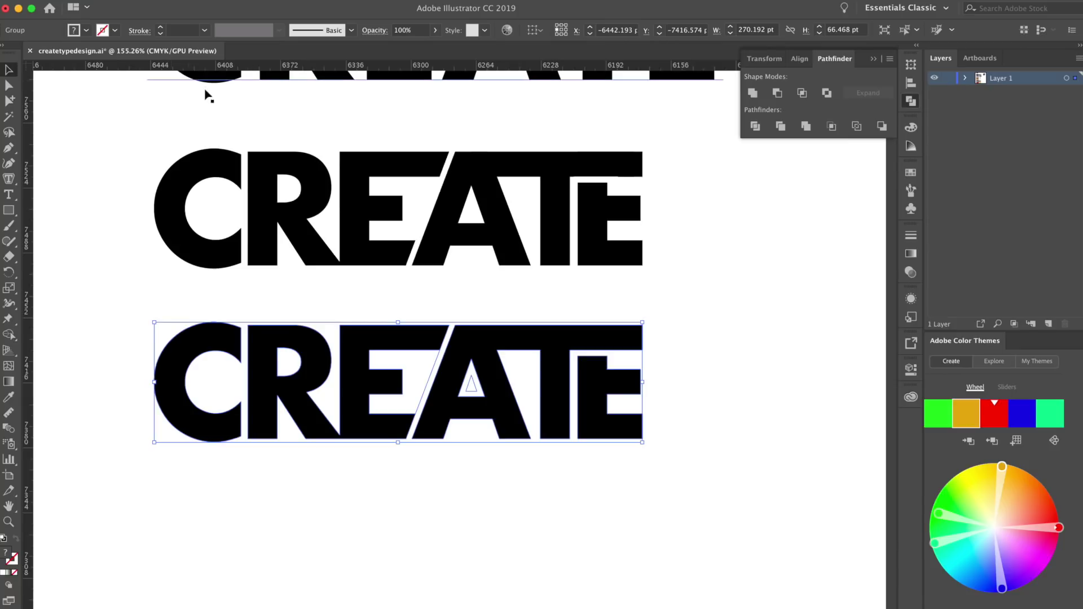
click(83, 35)
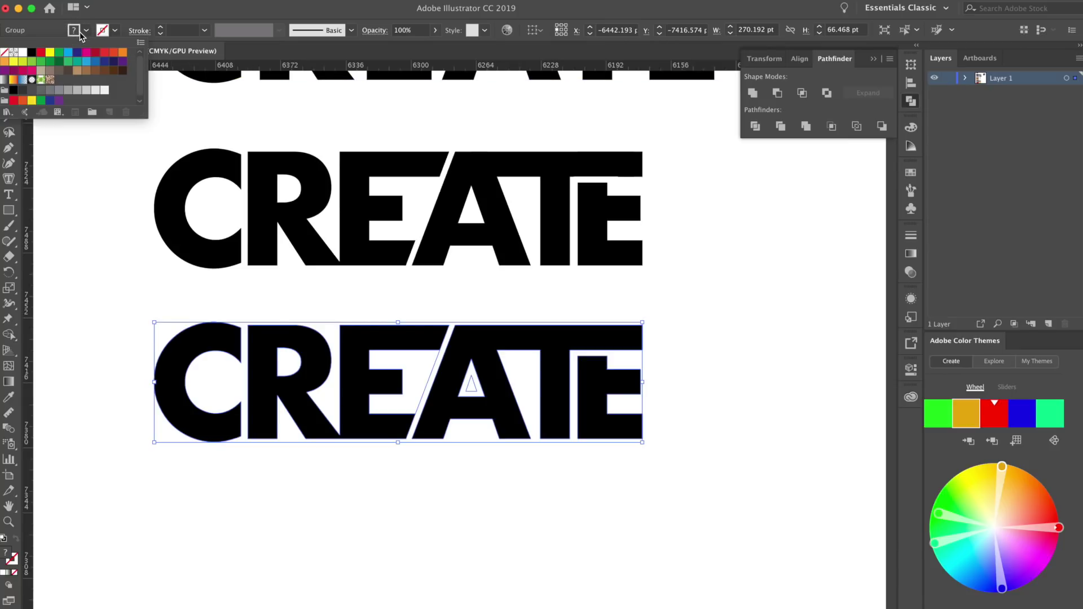
click(42, 54)
click(58, 194)
Delete the leftover red counter shapes inside the R, E and A
key(a)
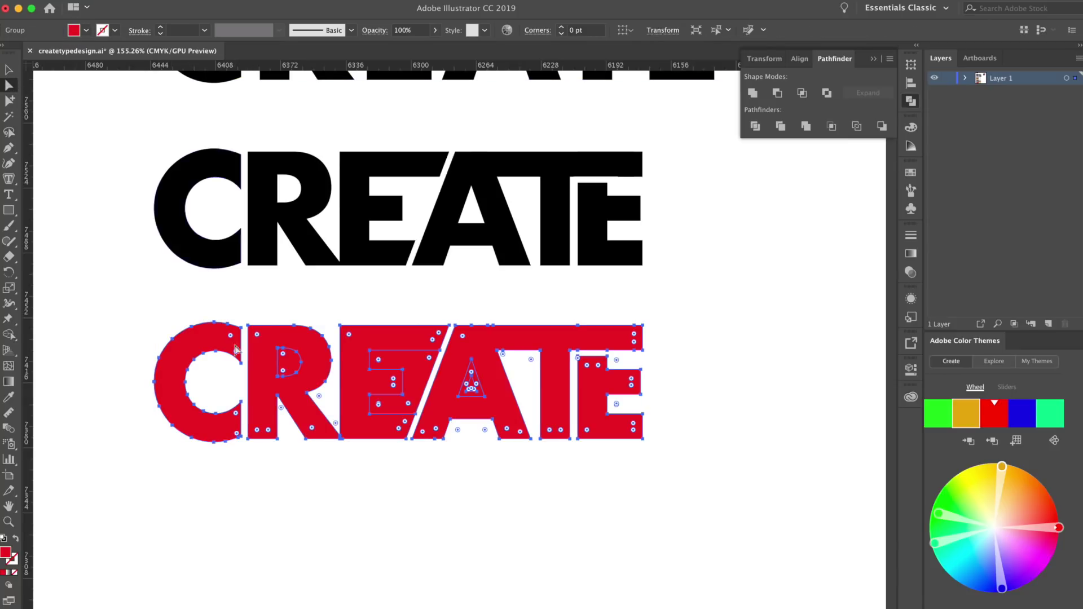
click(203, 310)
click(290, 371)
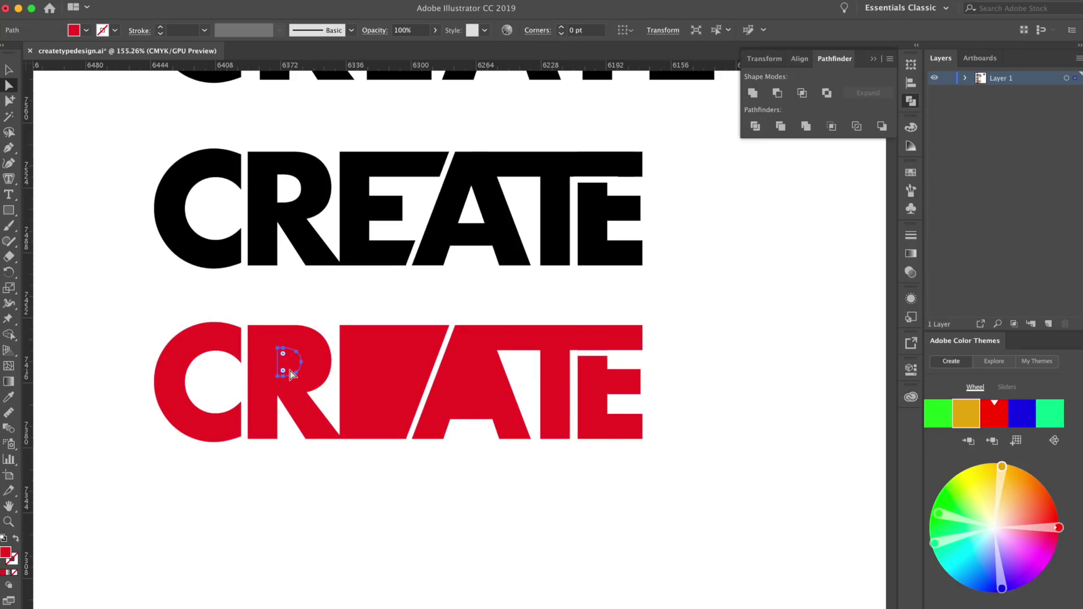
key(Delete)
click(404, 365)
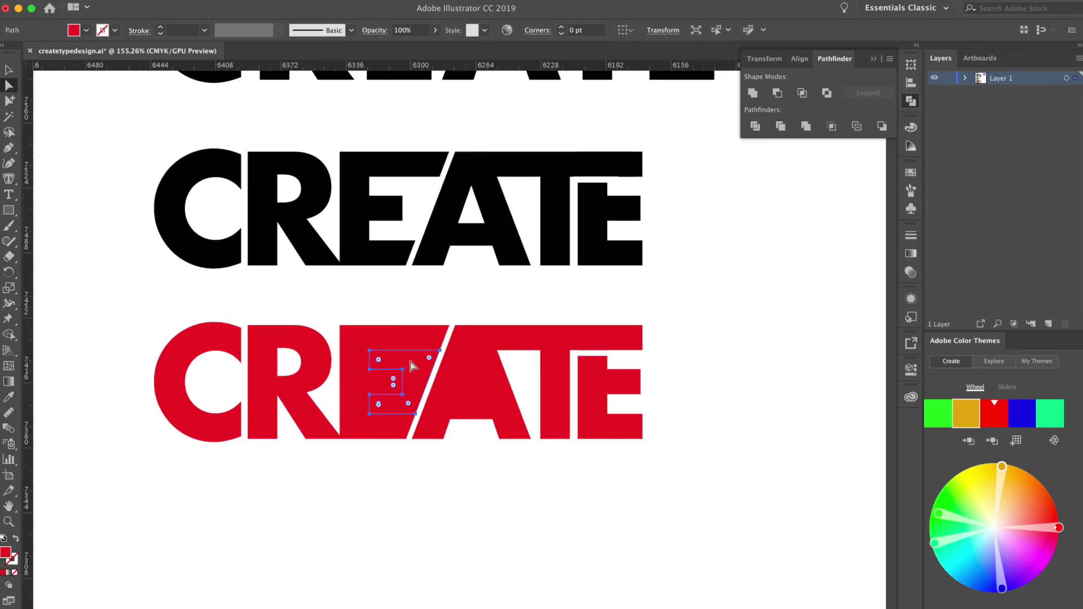
key(Delete)
click(472, 384)
key(Delete)
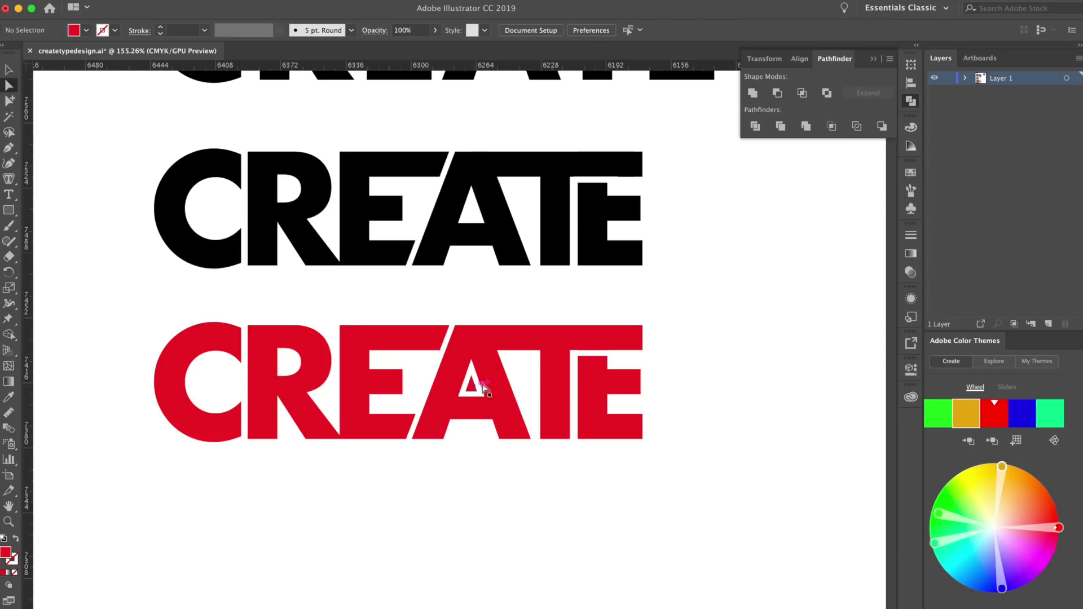
click(471, 388)
key(Delete)
click(8, 69)
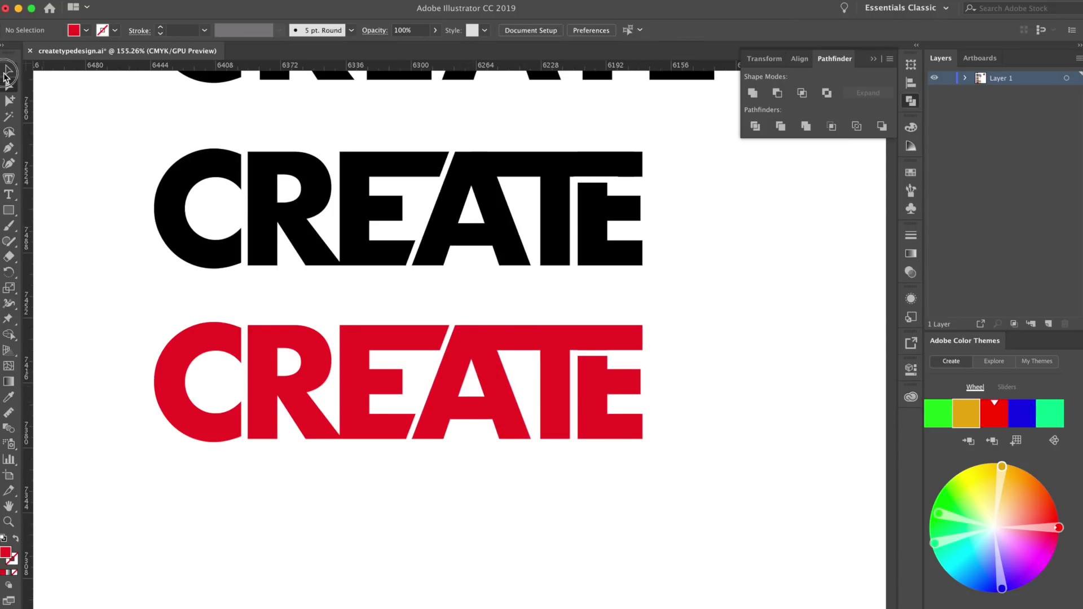
scroll(130, 299, down, 5)
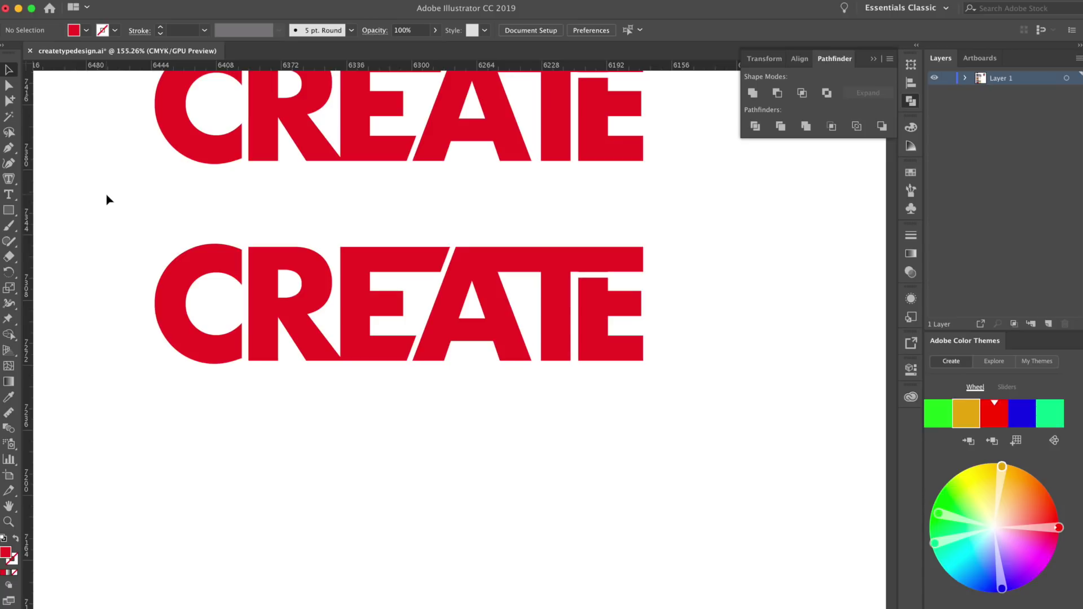
Draw a grey rectangle over the lower CREATE and send it to the back
click(11, 212)
click(87, 30)
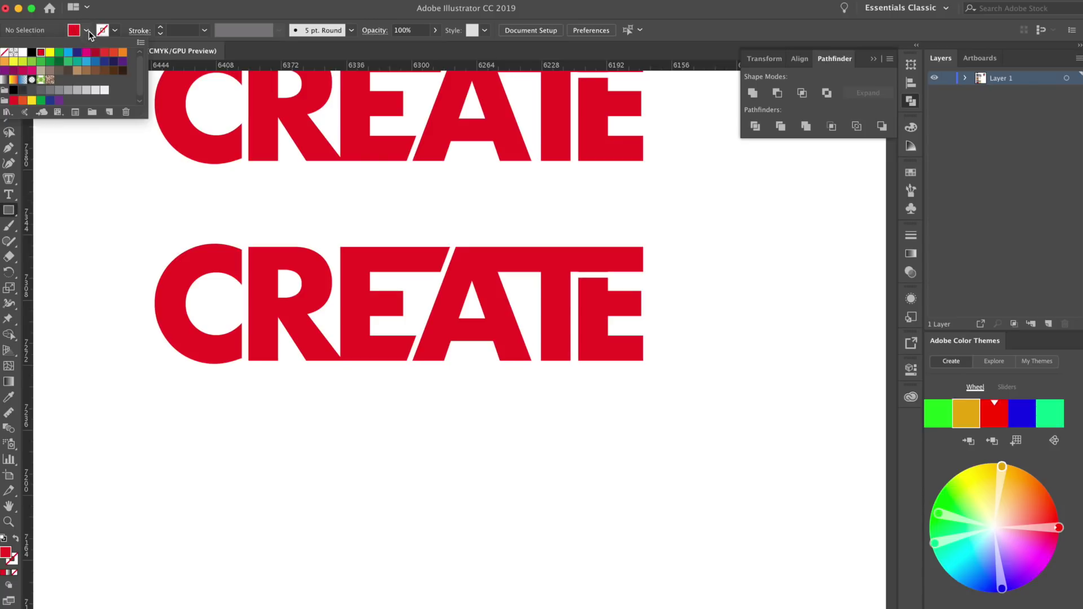
click(49, 90)
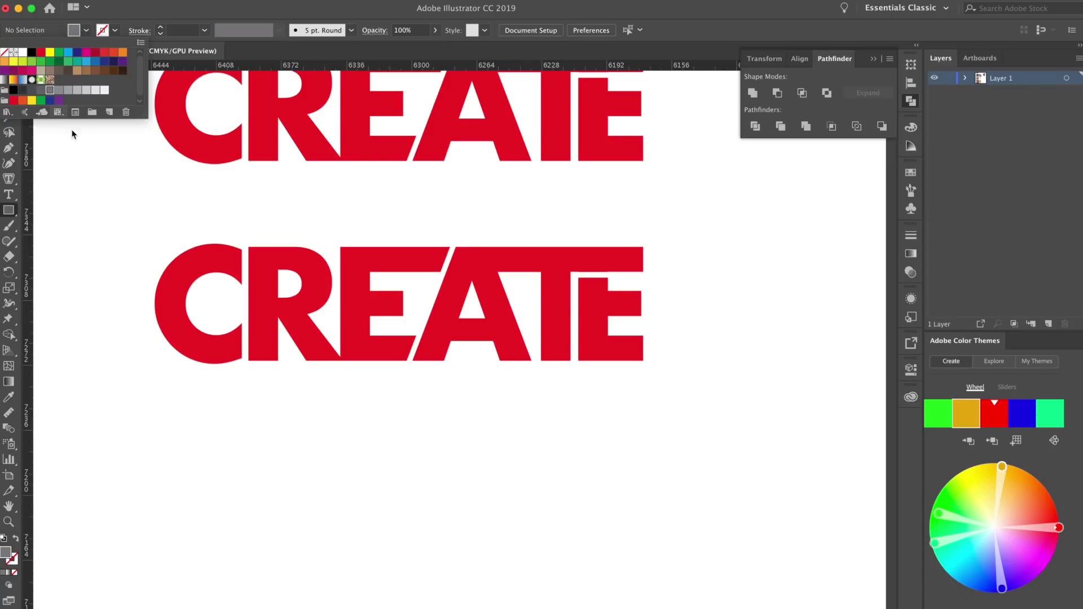
click(146, 242)
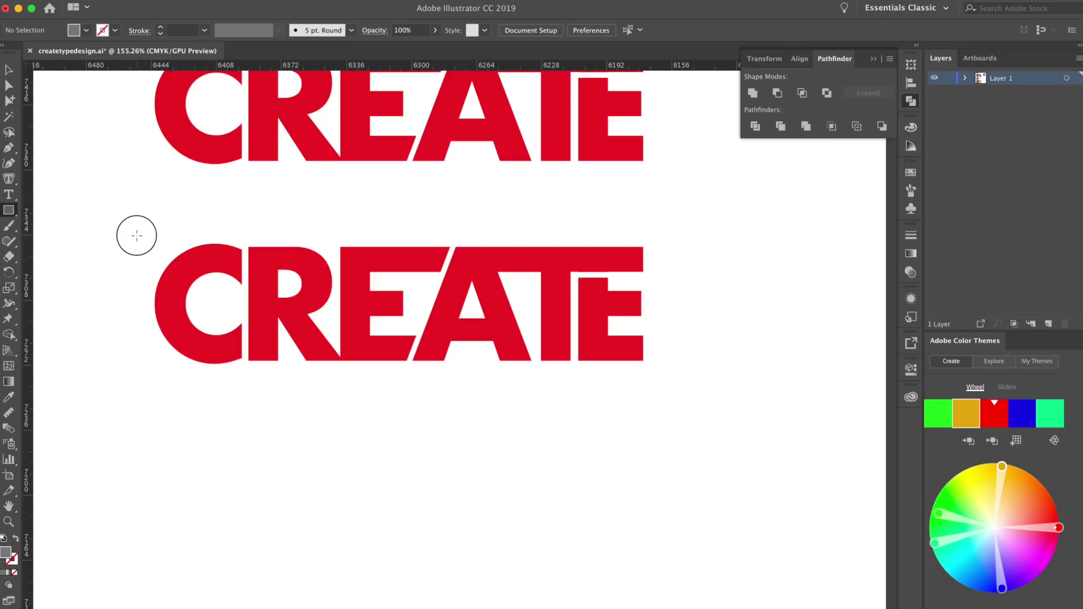
drag(137, 236, 661, 376)
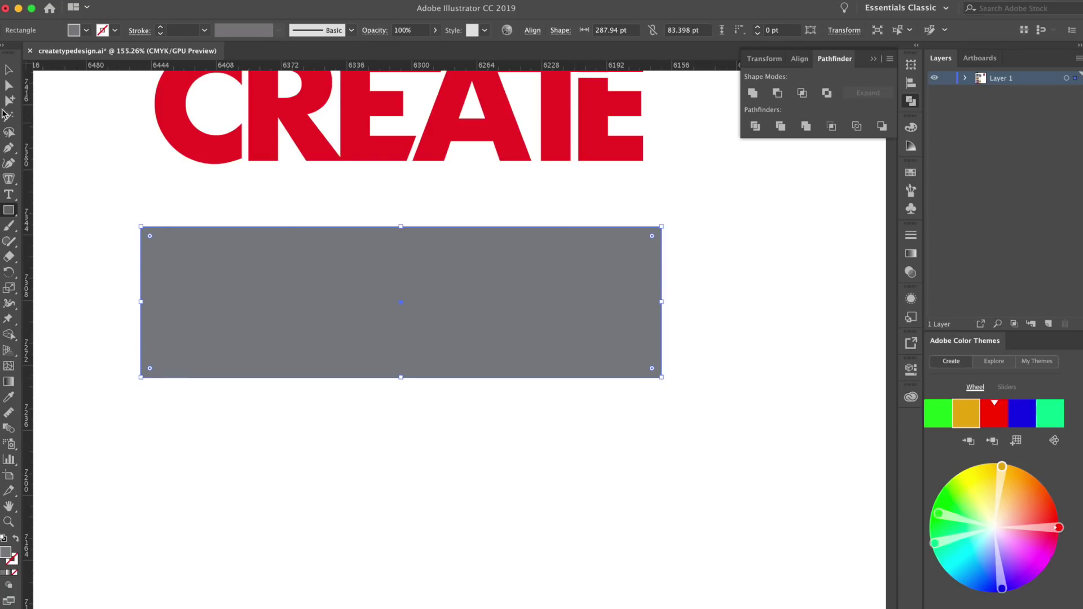
click(7, 70)
key(super+shift+bracketleft)
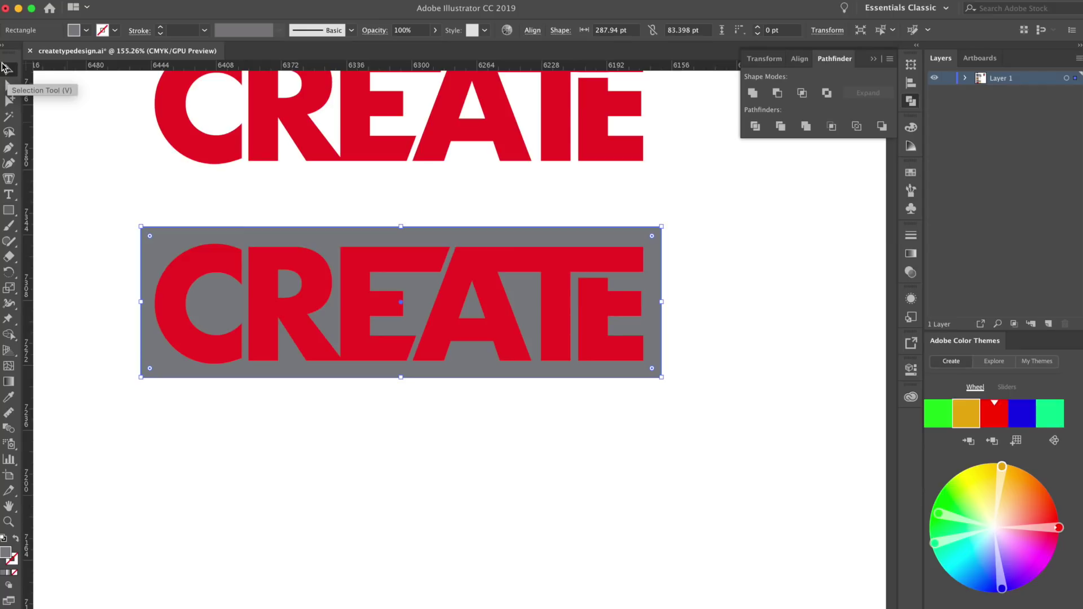
Centre CREATE horizontally and vertically on the rectangle, aligning to the selection
drag(694, 237, 126, 427)
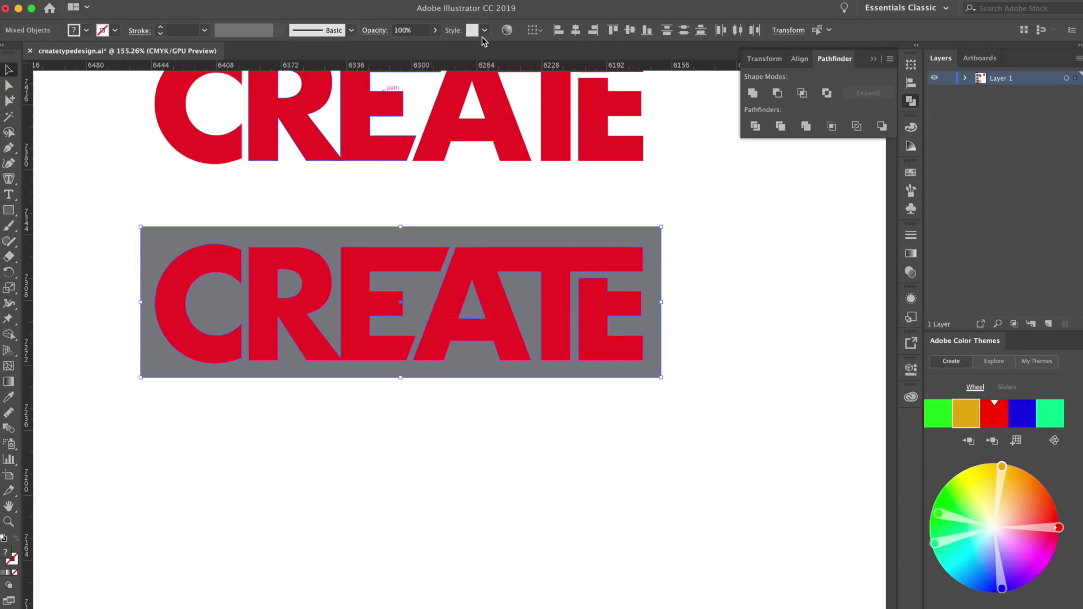
click(536, 30)
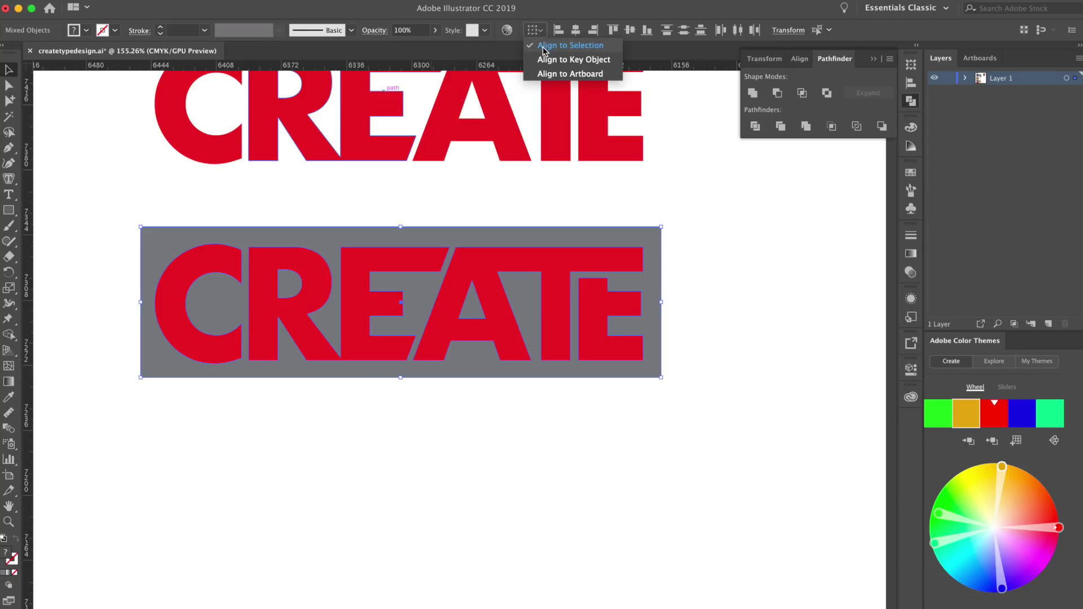
click(570, 45)
click(575, 30)
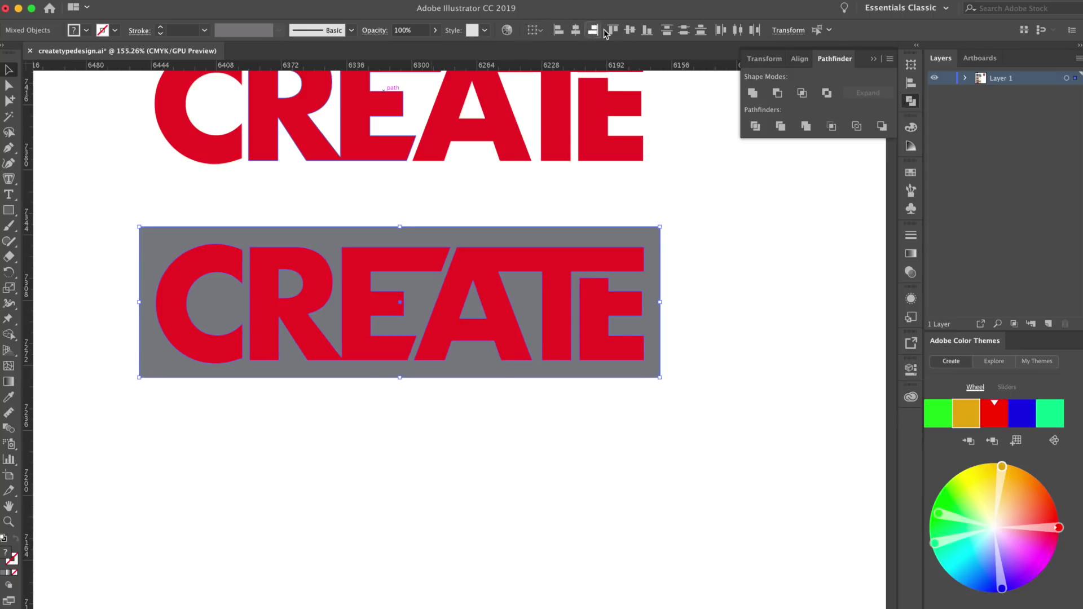
click(630, 33)
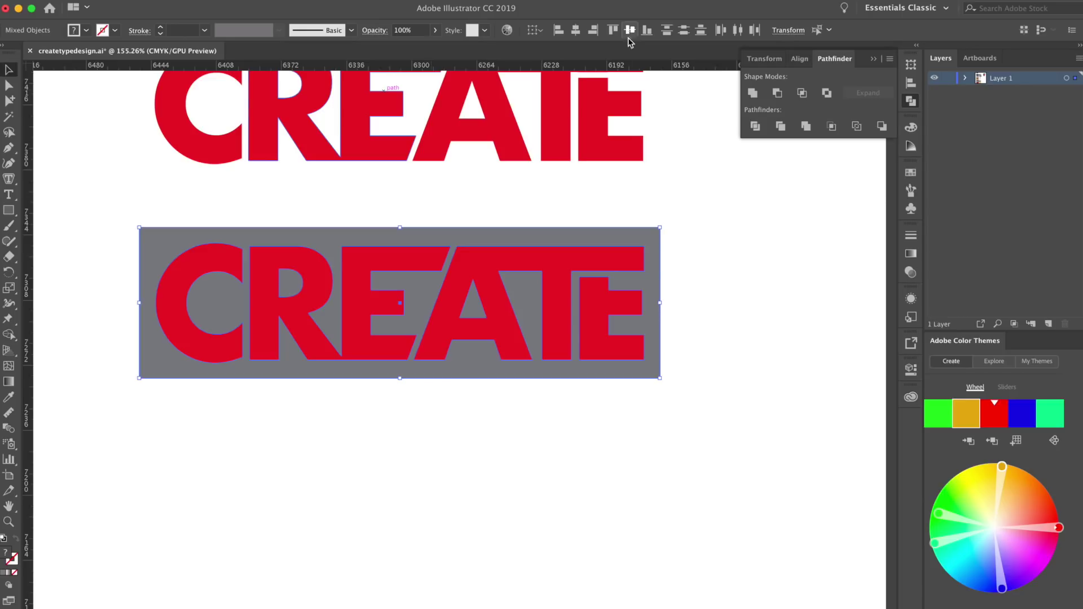
click(684, 247)
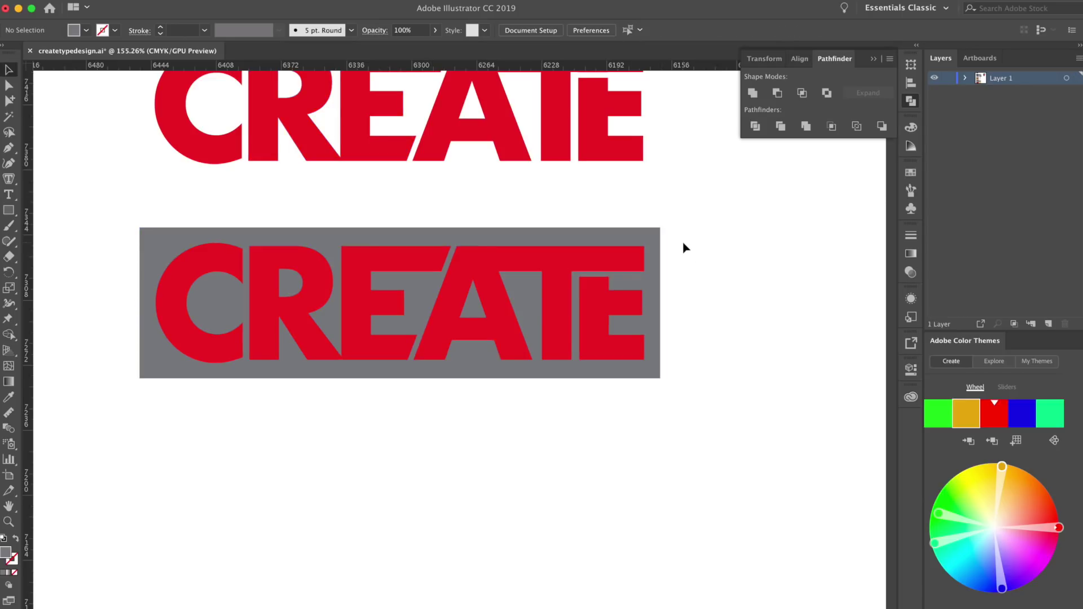
click(648, 238)
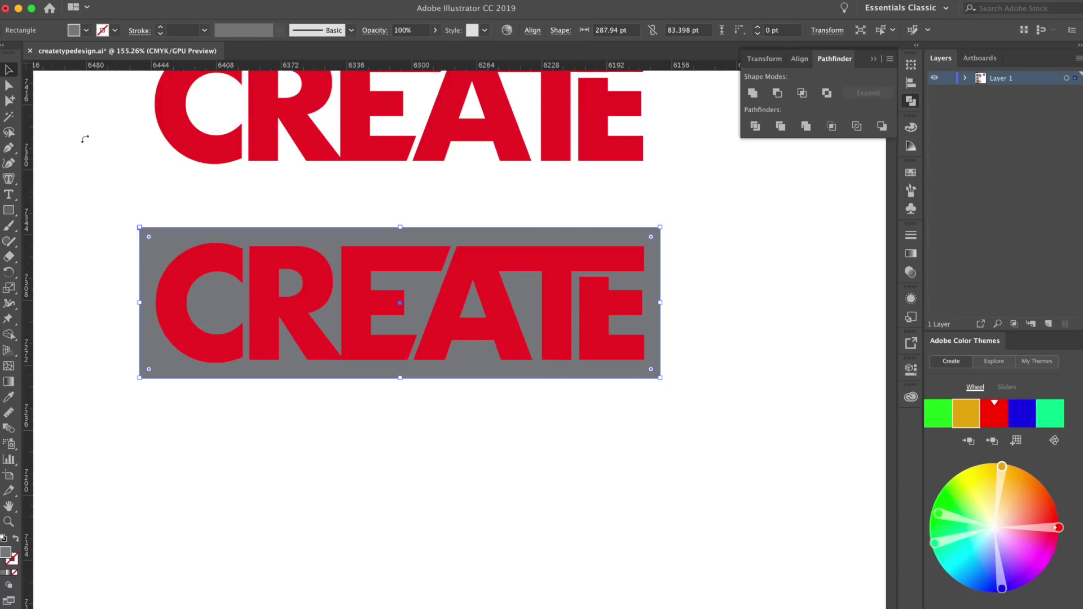
Round the backing rectangle's corners to about 12.4 pt and fill it black
drag(151, 238, 163, 248)
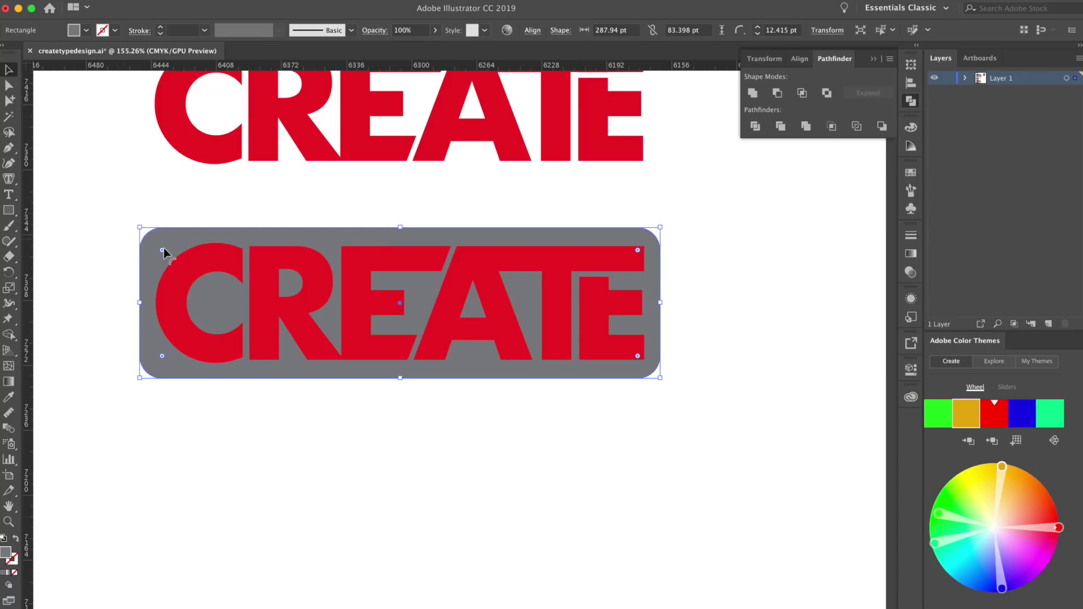
click(96, 241)
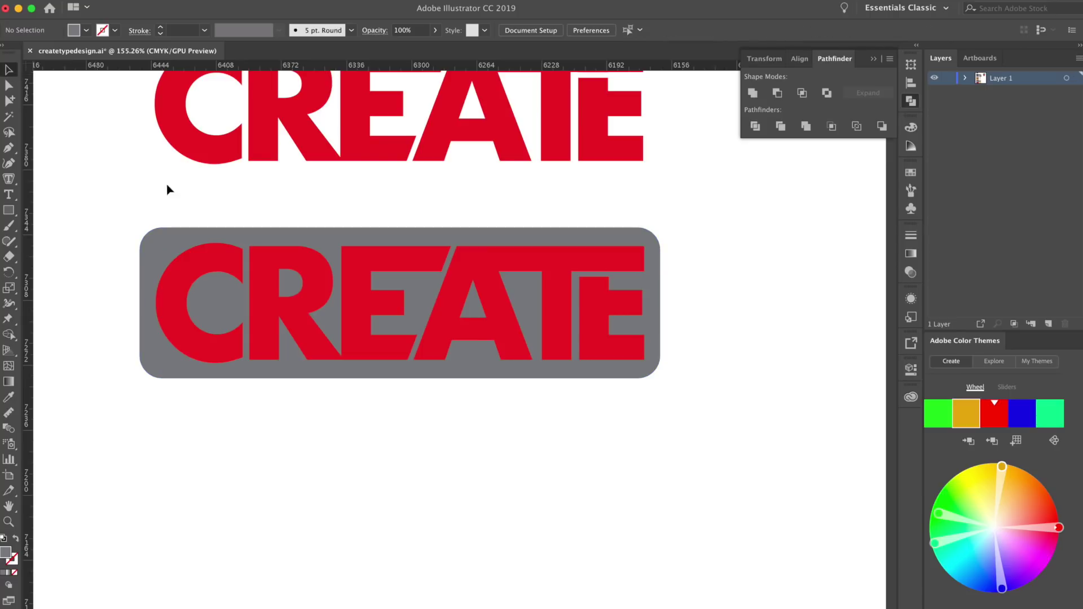
click(160, 263)
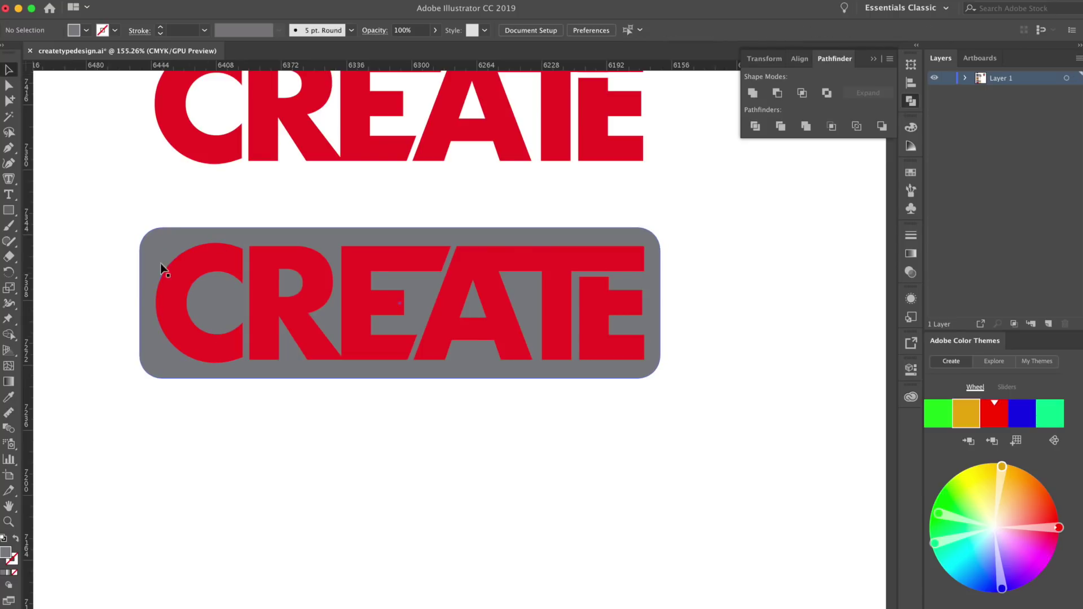
click(86, 31)
click(32, 53)
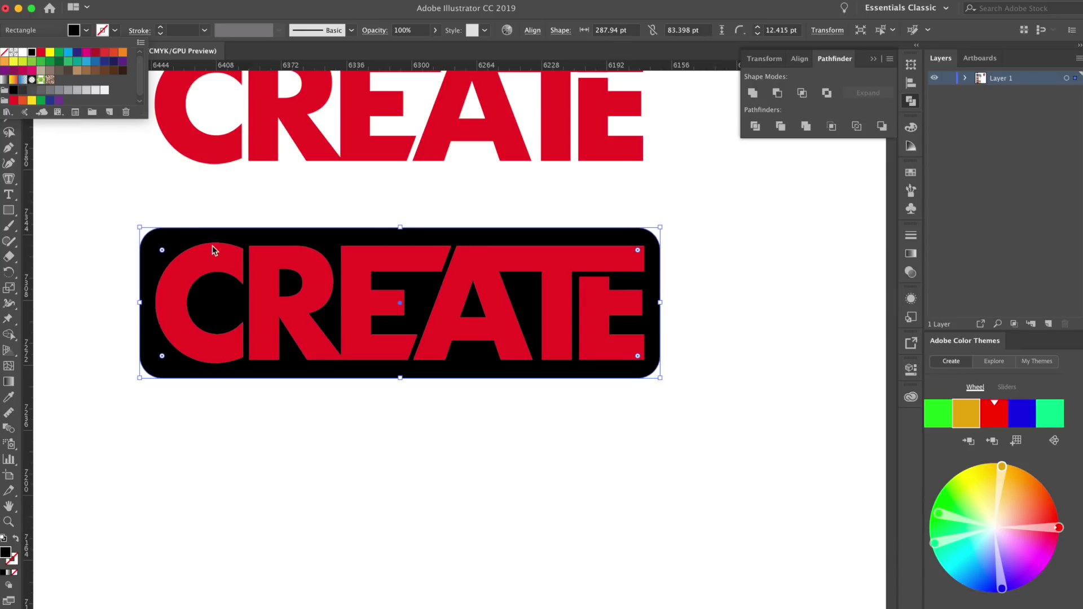
click(218, 210)
click(218, 210)
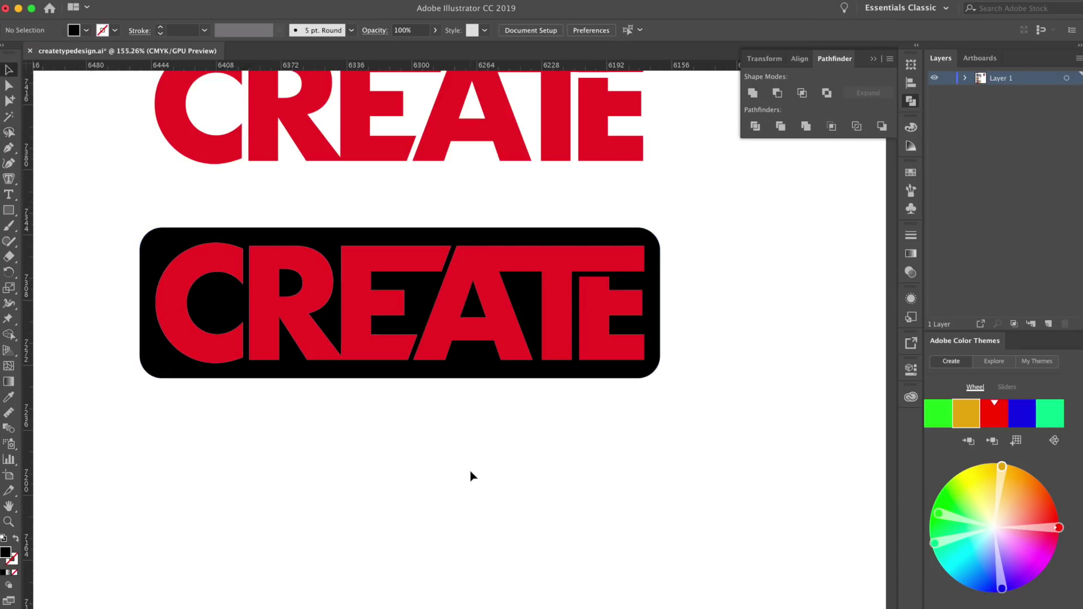
drag(470, 469, 472, 459)
Eyedrop the navy swatch from the Copy of Navy Mustard theme onto the rounded box
scroll(121, 184, down, 2)
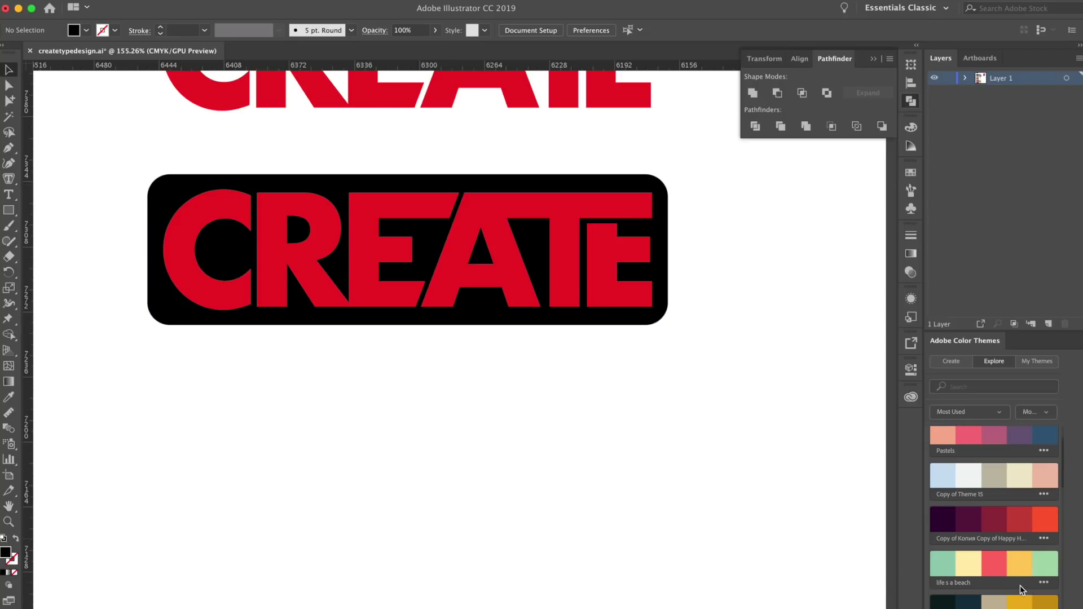
scroll(1020, 586, down, 2)
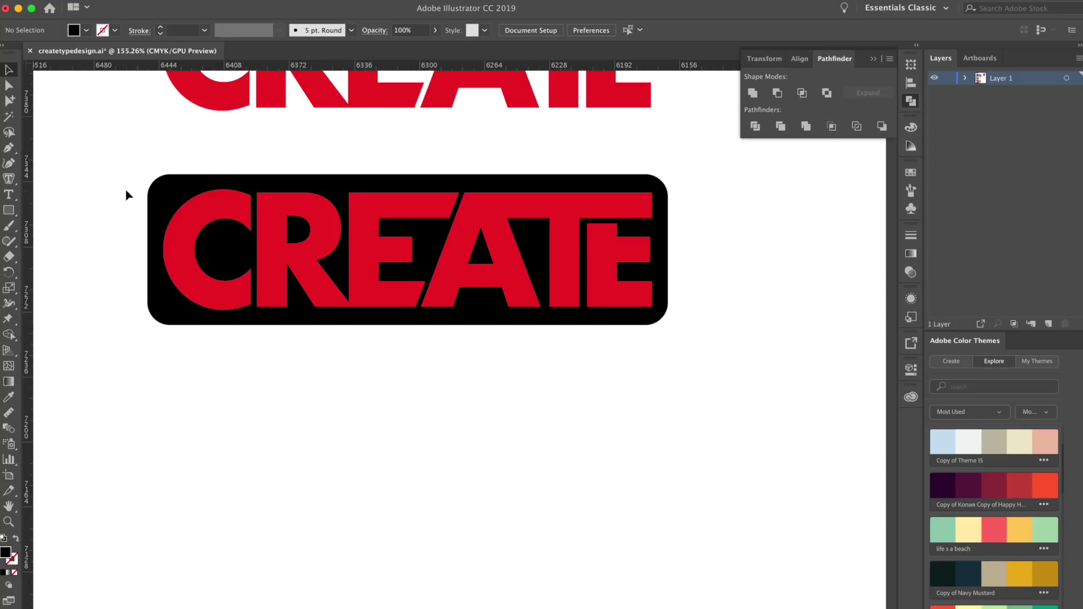
drag(126, 193, 819, 264)
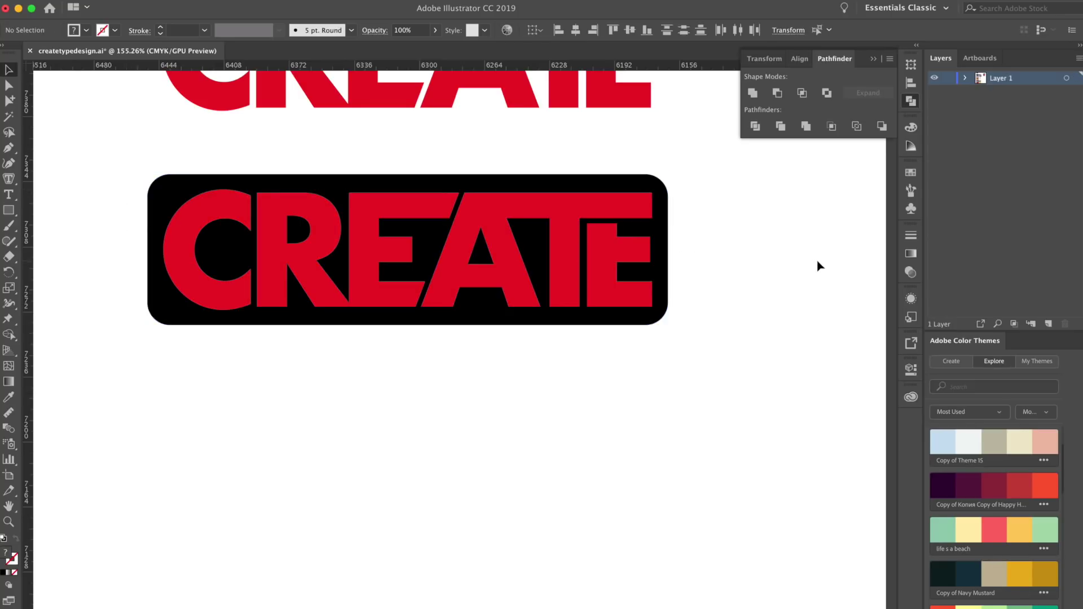
click(467, 183)
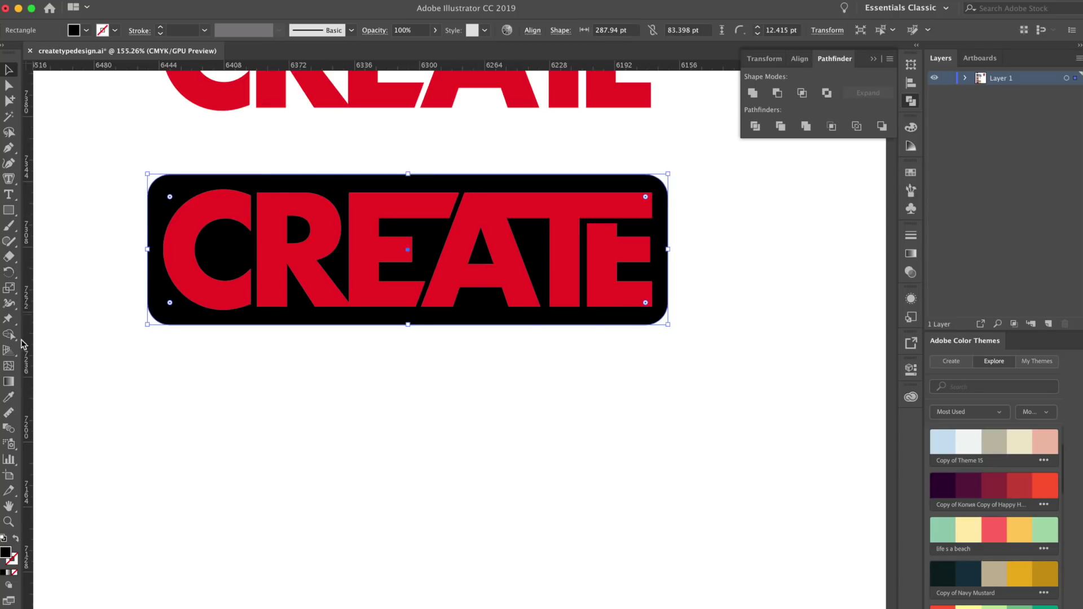
click(8, 397)
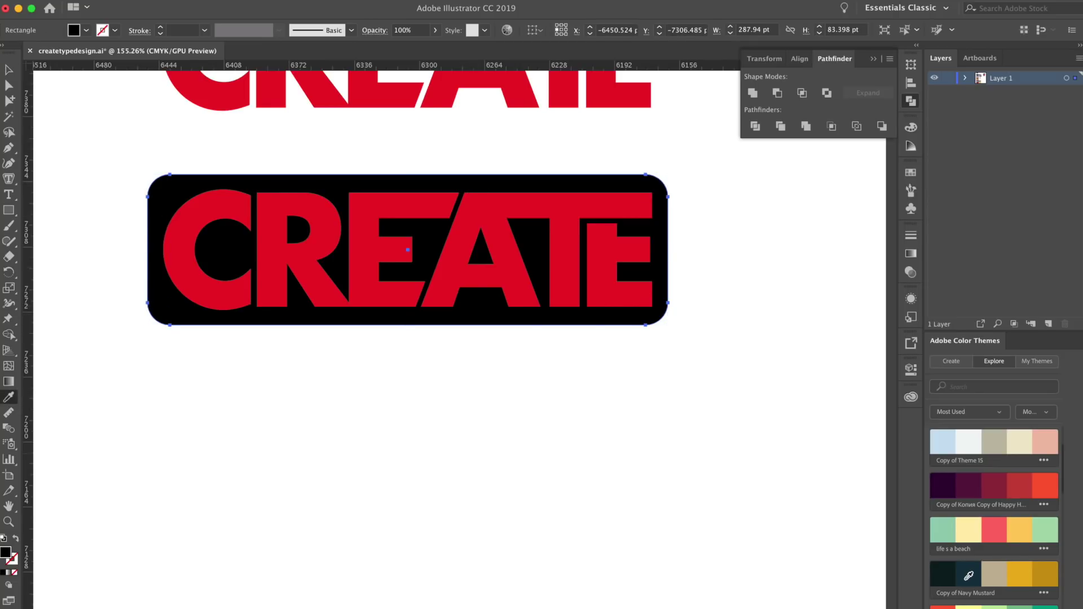
click(965, 580)
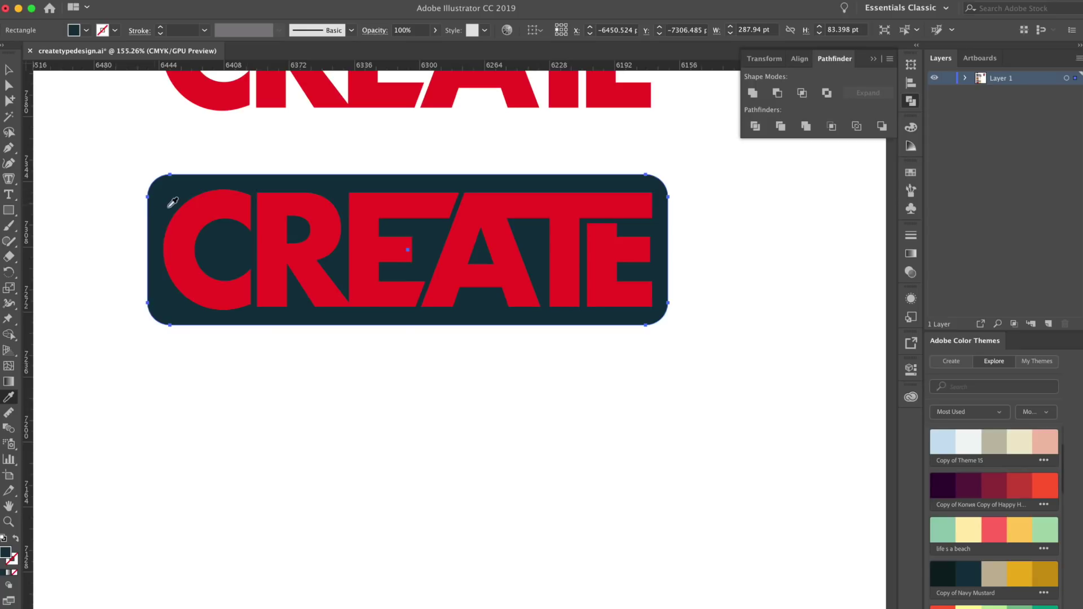
key(v)
click(204, 212)
click(105, 250)
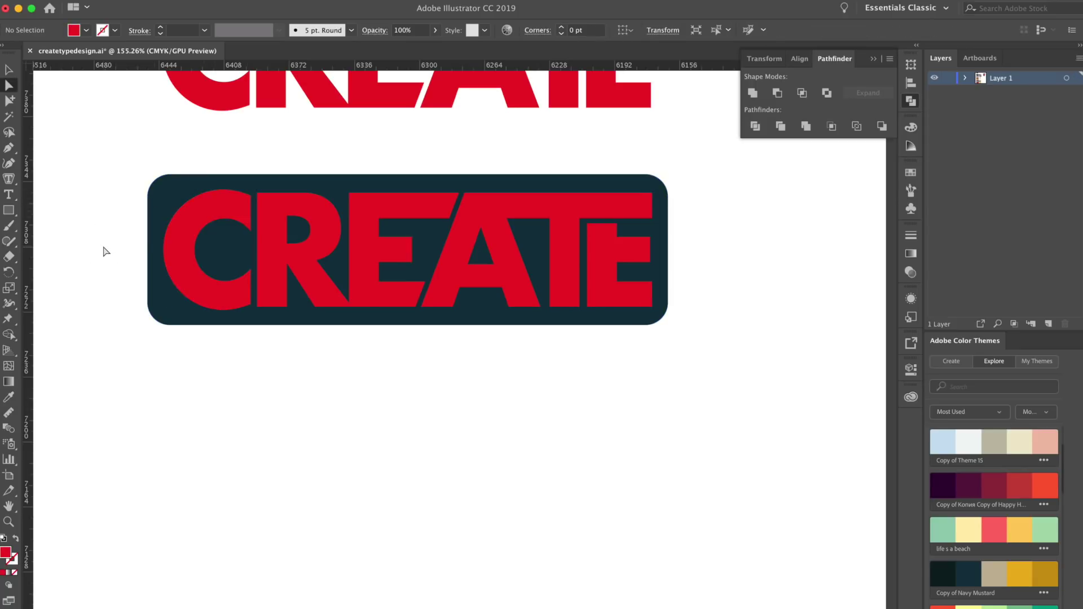
Eyedrop the mustard gold from the Navy Mustard theme onto the CREATE letter group
click(195, 227)
click(10, 397)
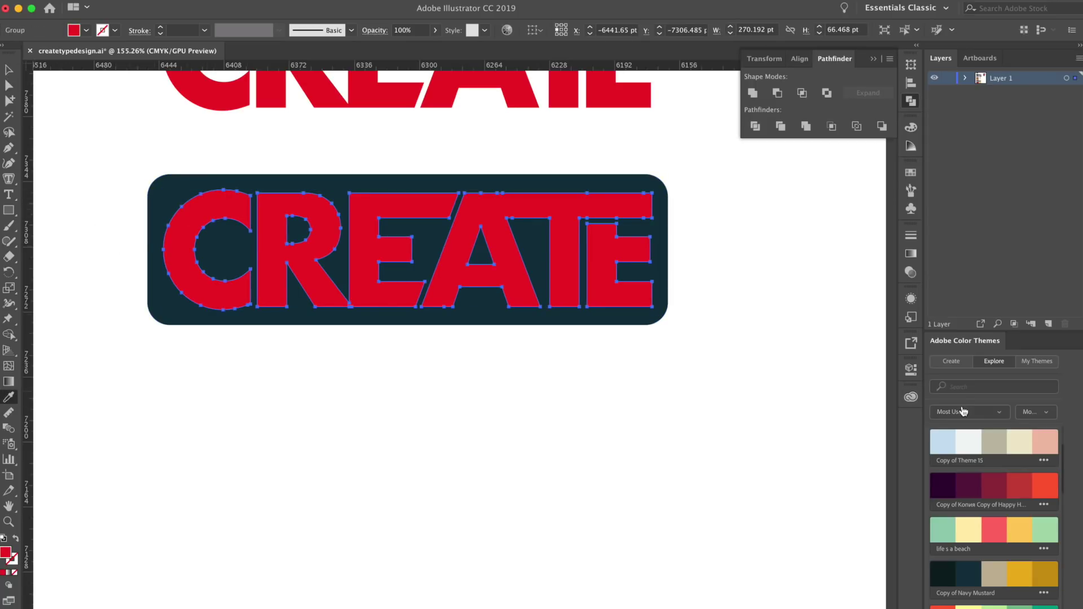
click(999, 567)
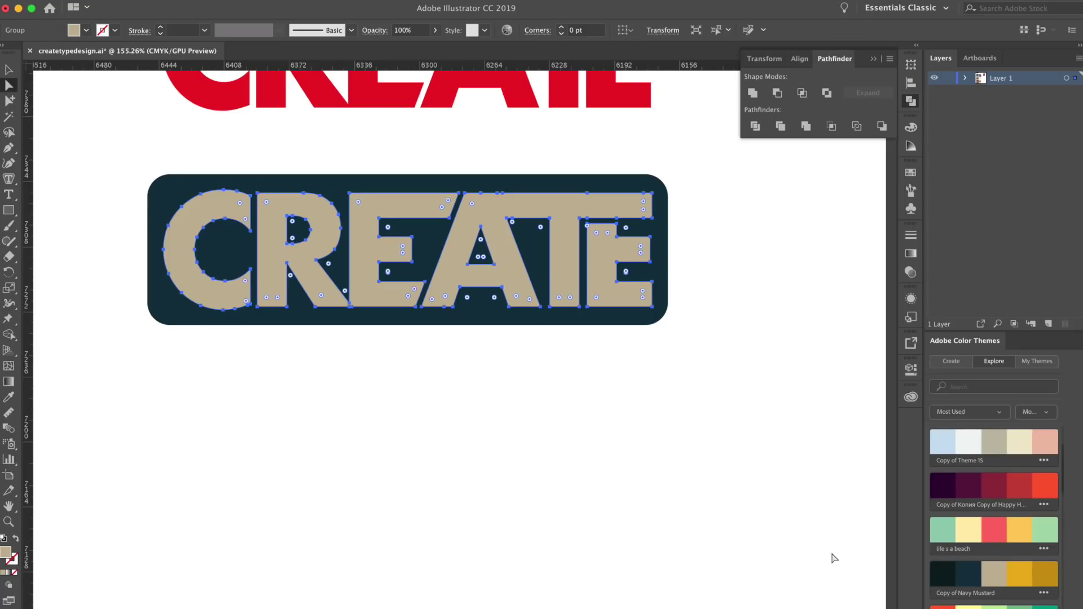
key(a)
click(791, 553)
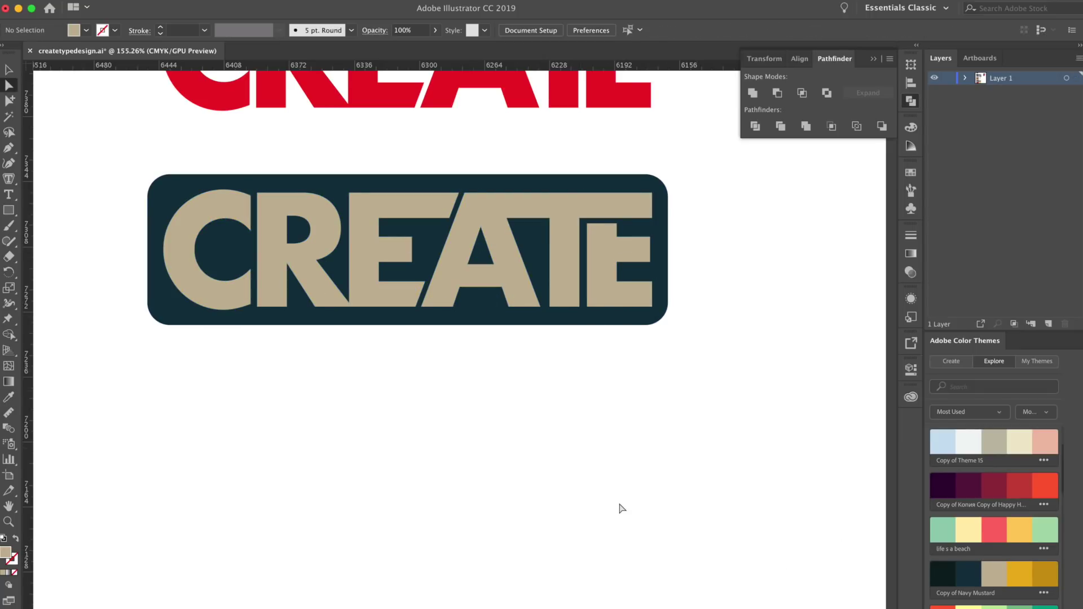
key(v)
click(649, 276)
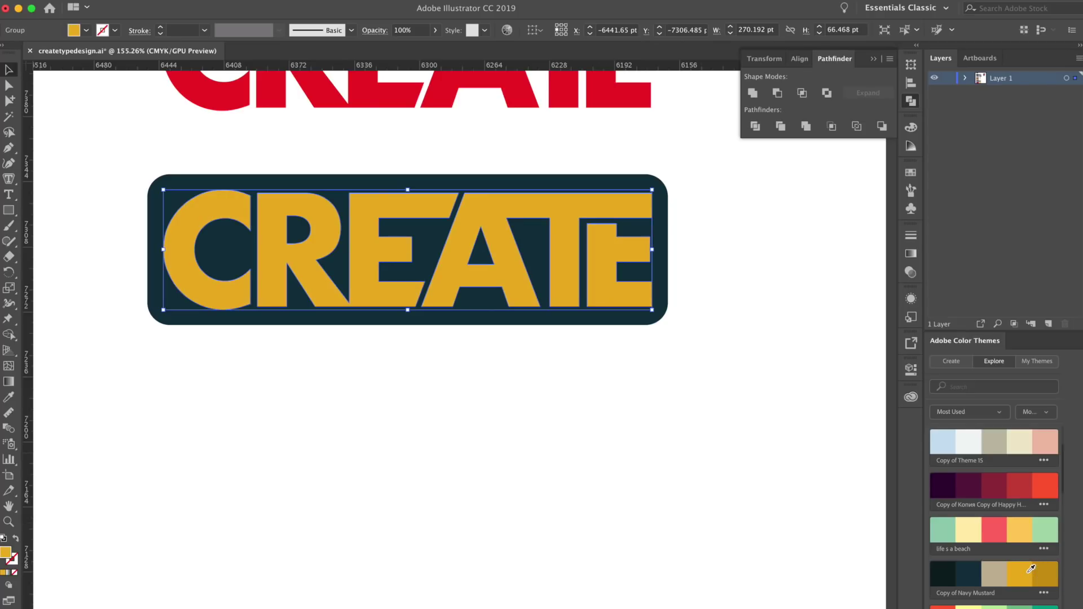
key(a)
click(698, 515)
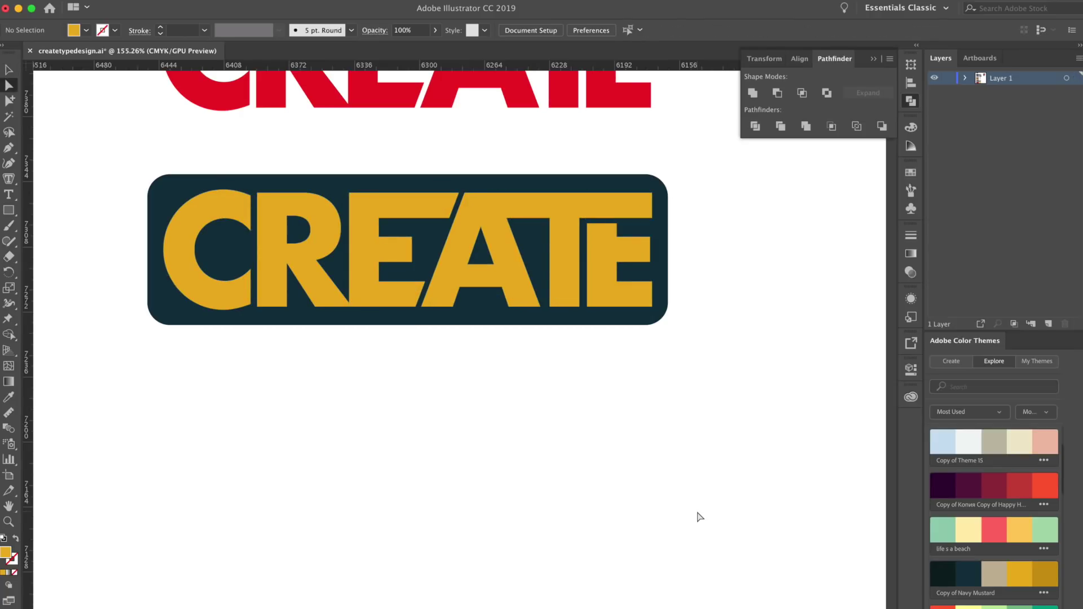
scroll(699, 517, down, 3)
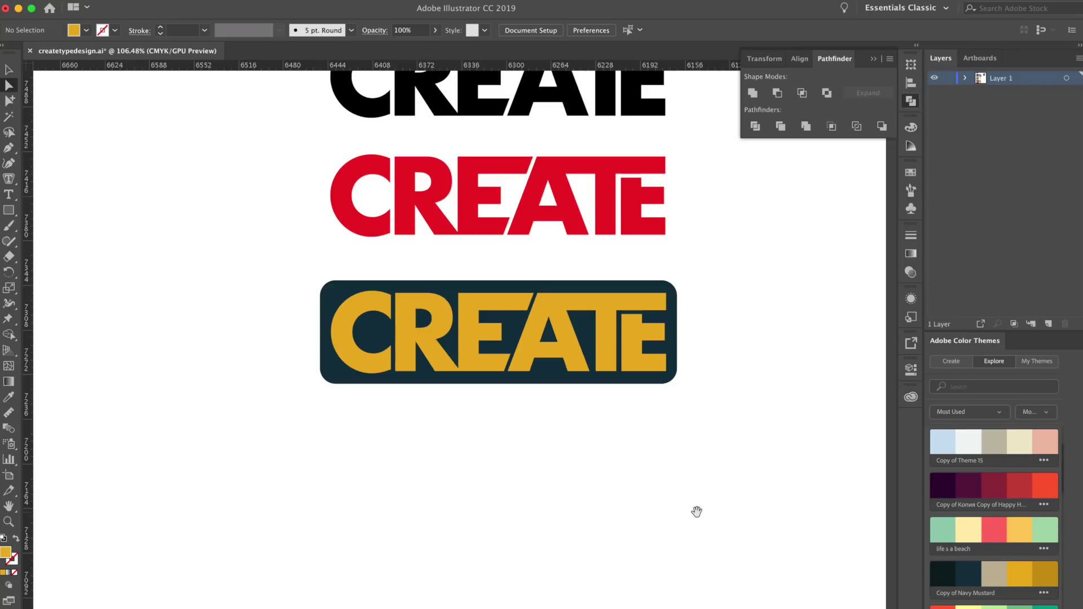
scroll(636, 498, right, 5)
scroll(636, 498, down, 1)
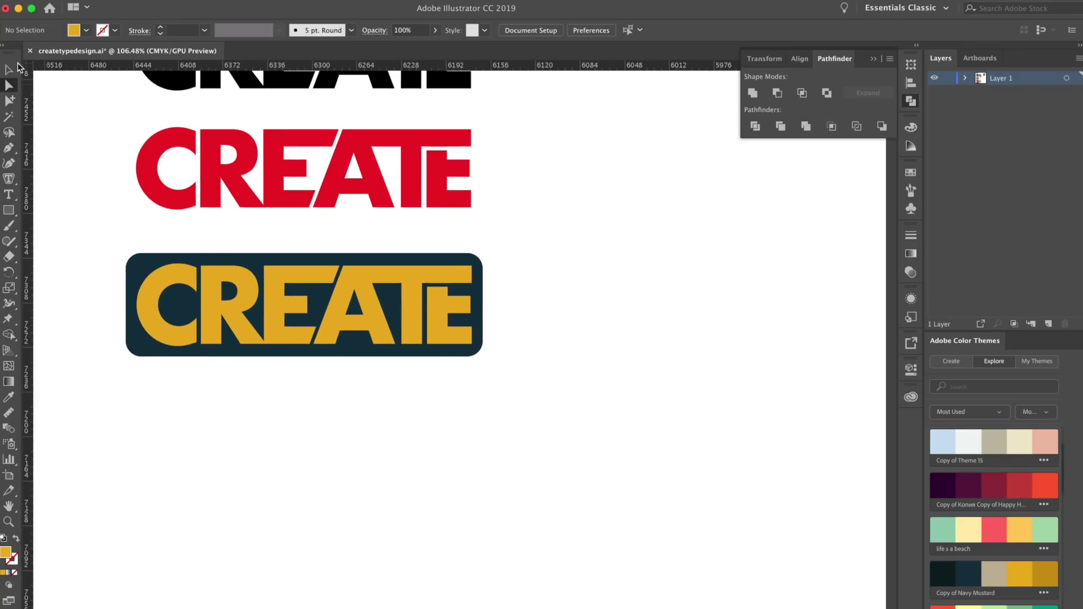
Place the dark t-shirt (Artwork 5) beside the wordmarks and scale it to about 243×264 pt
click(911, 210)
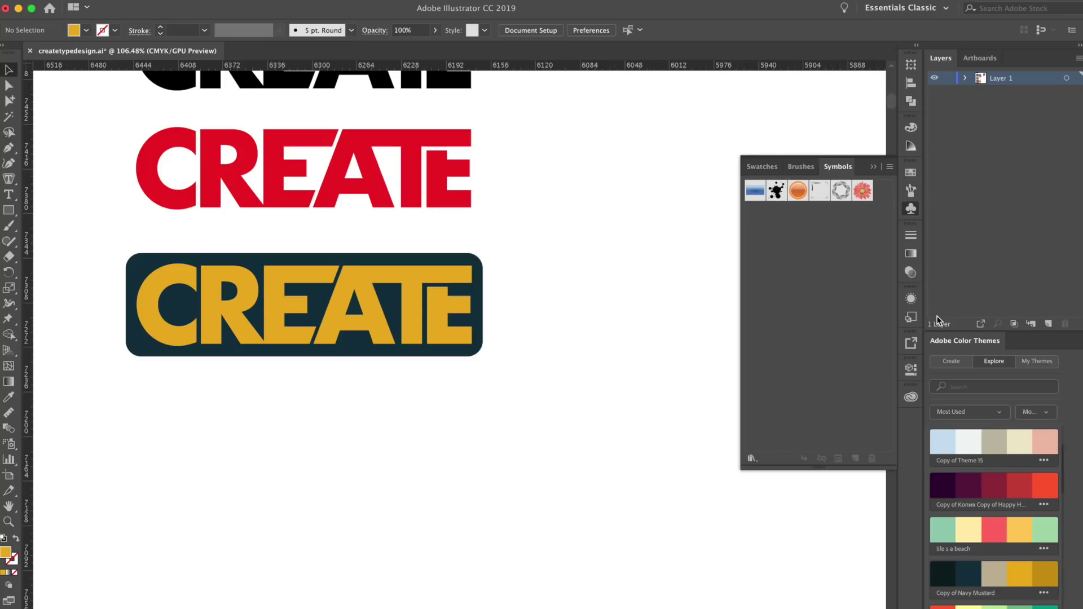
click(911, 396)
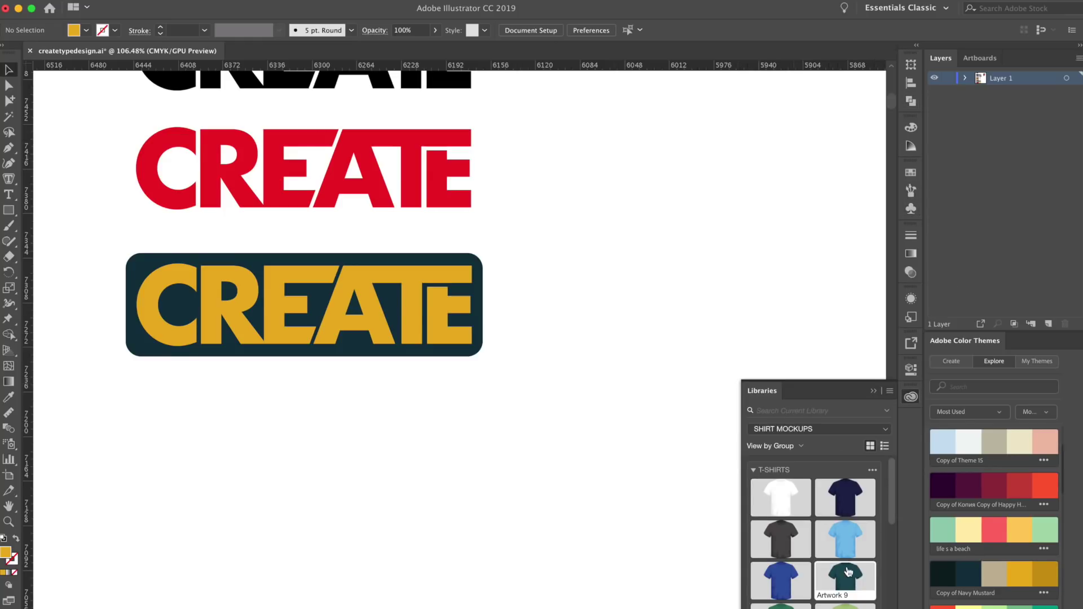
drag(780, 537, 576, 194)
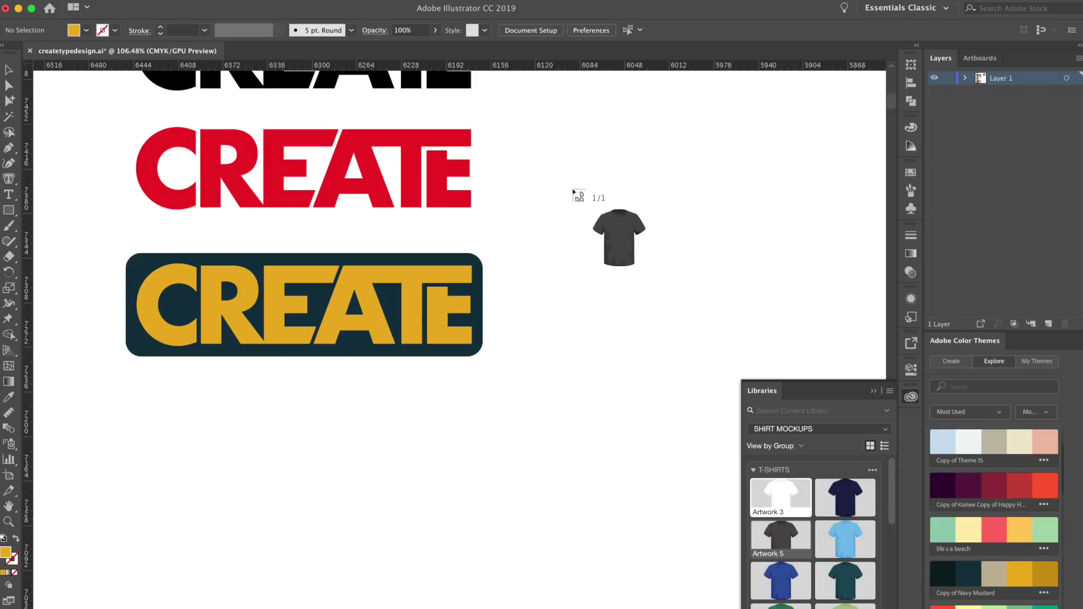
click(571, 188)
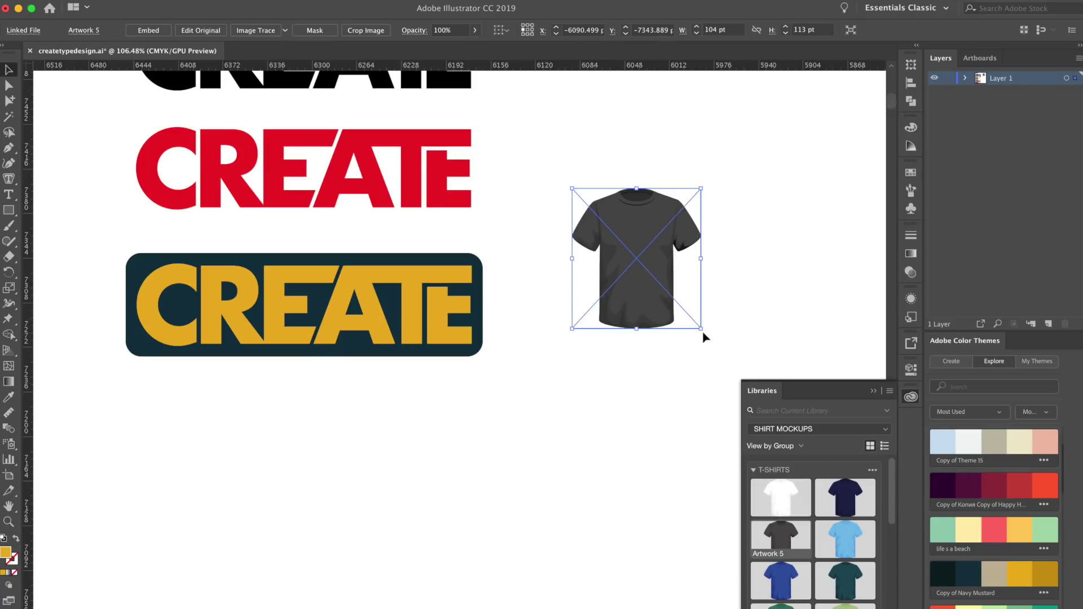
drag(704, 336, 794, 338)
scroll(364, 349, up, 3)
scroll(364, 350, right, 2)
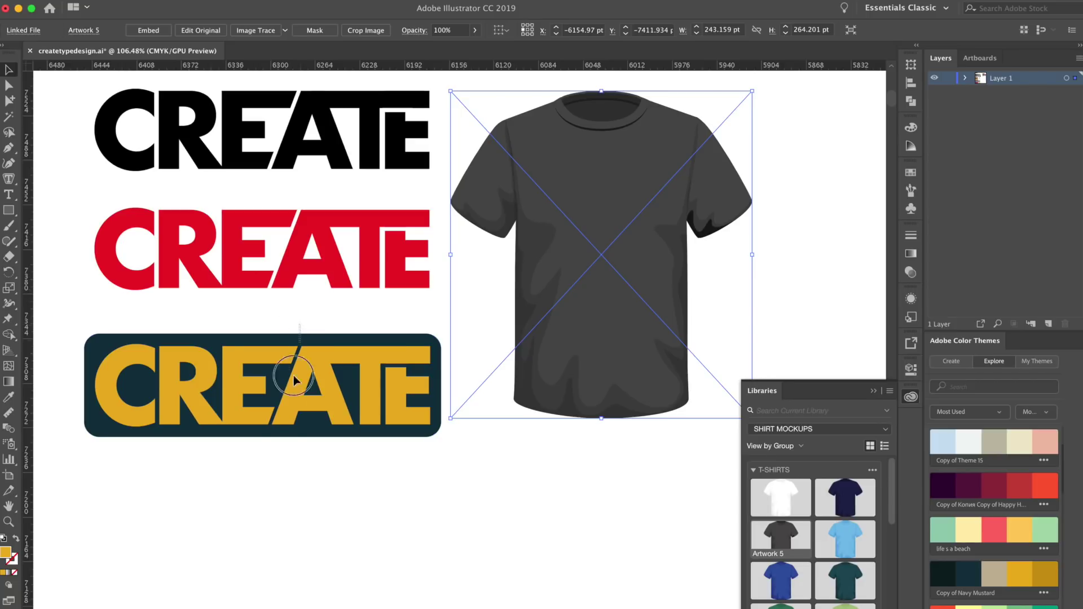
click(305, 354)
Duplicate the navy badge below and fill the copy's box mustard gold
drag(319, 331, 293, 466)
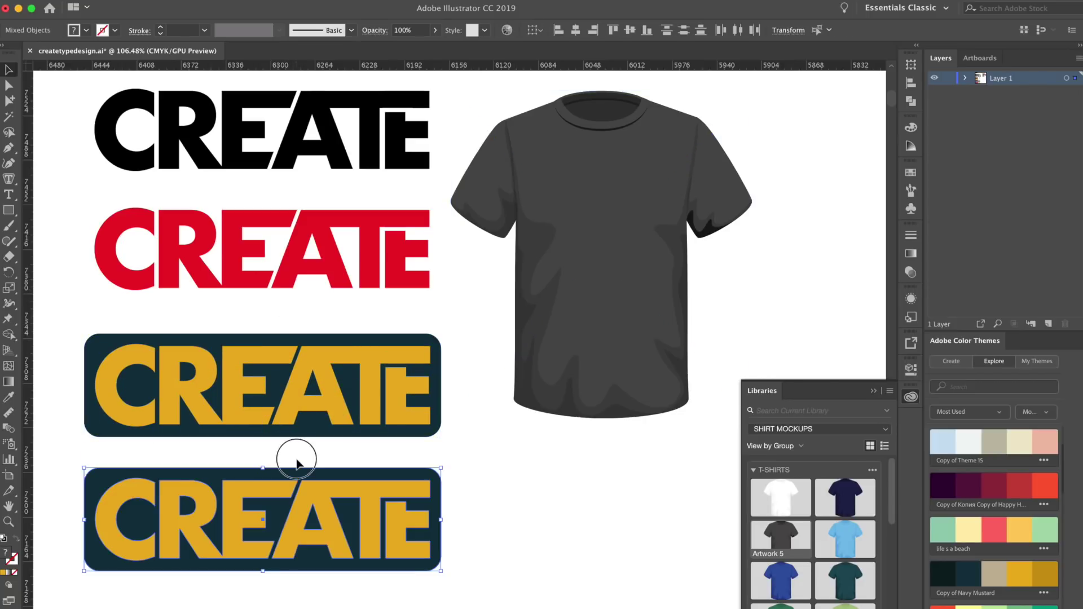
key(super+shift+a)
click(288, 479)
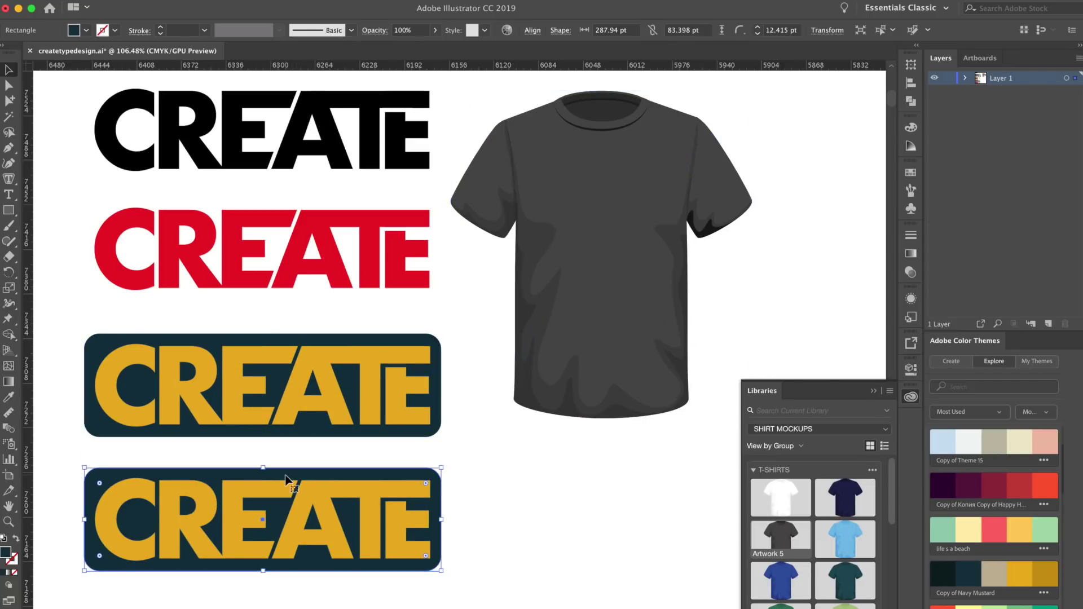
click(9, 396)
click(134, 479)
key(v)
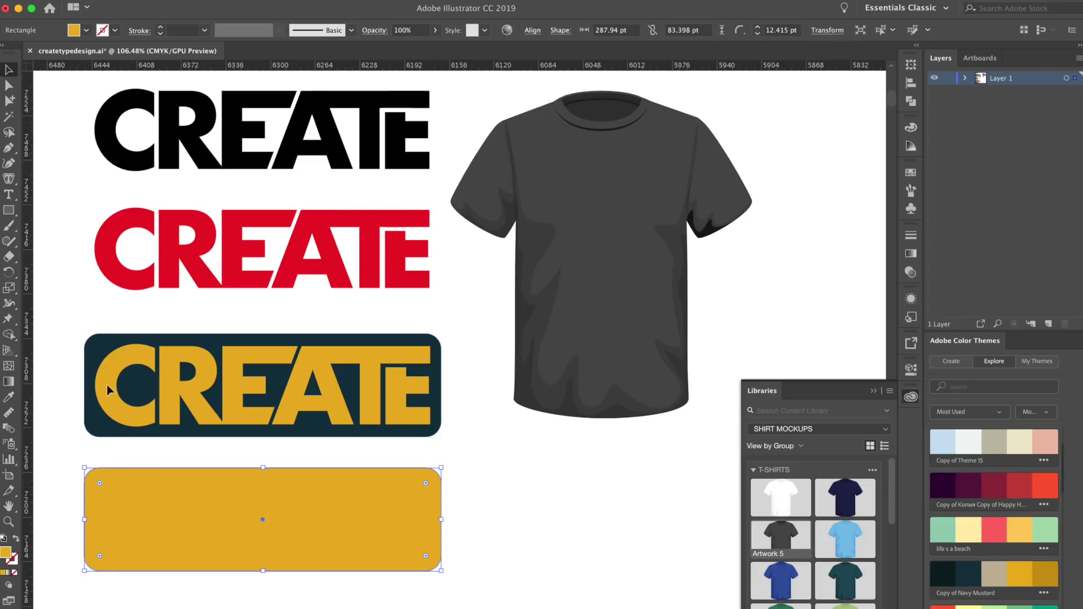
click(45, 491)
click(129, 488)
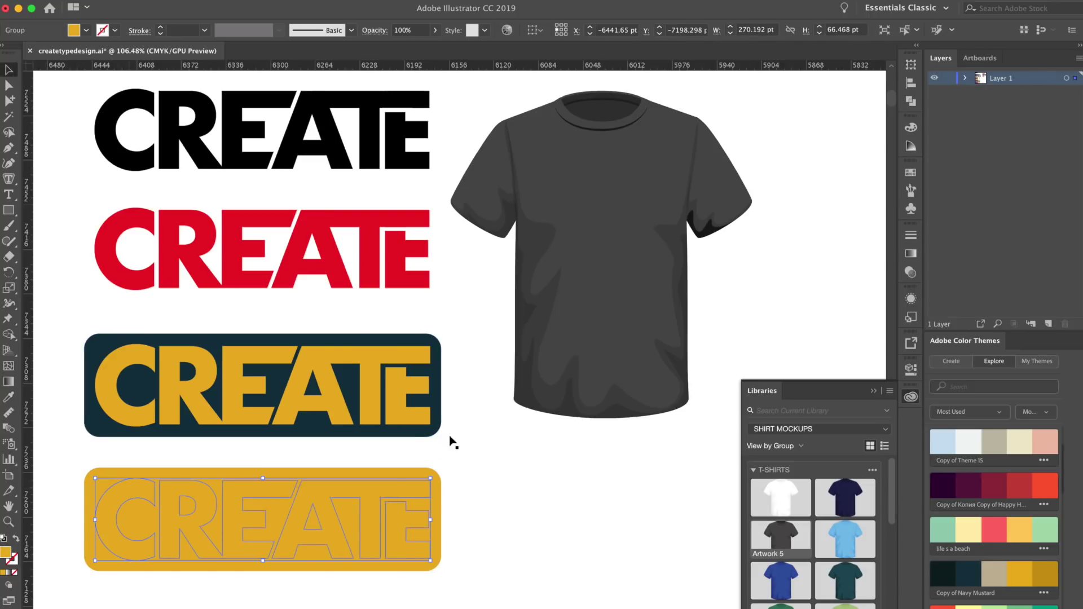
Shrink a copy of the gold badge to about 84.83×24.57 pt on the shirt's chest
click(970, 575)
click(647, 552)
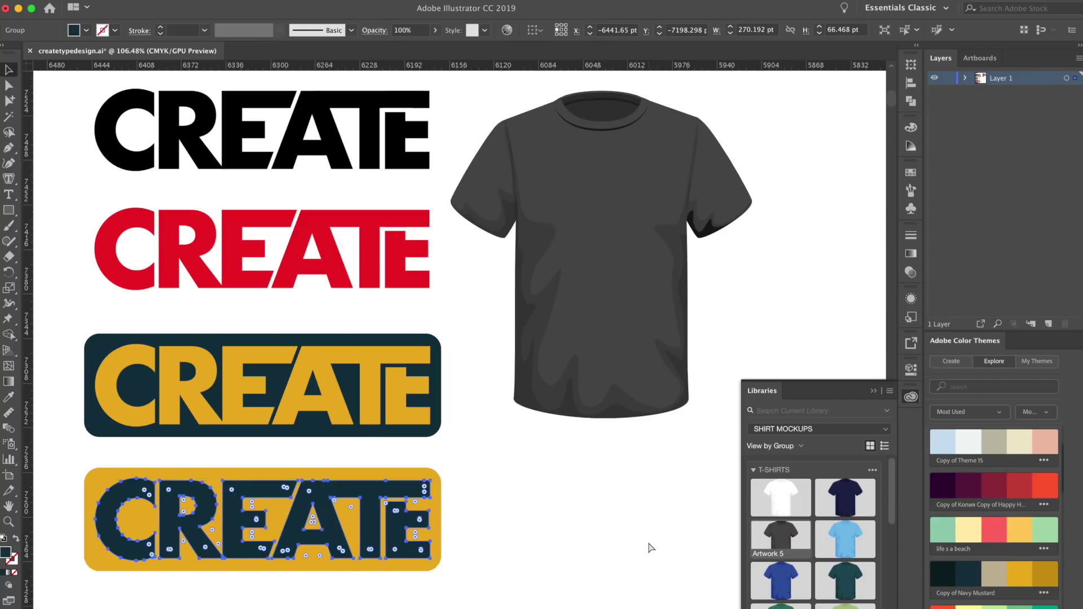
key(a)
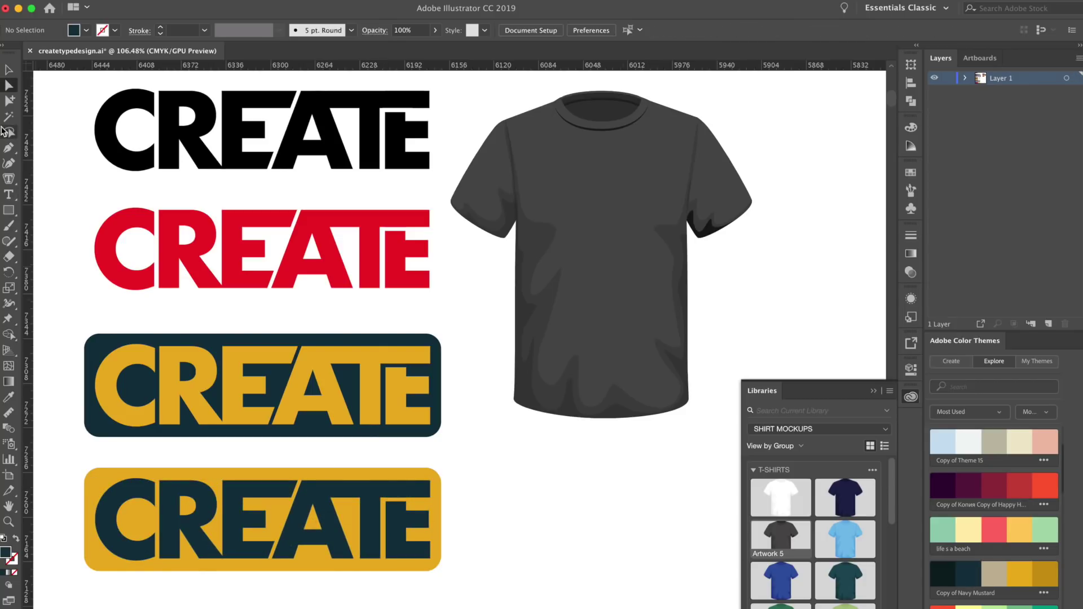
click(10, 70)
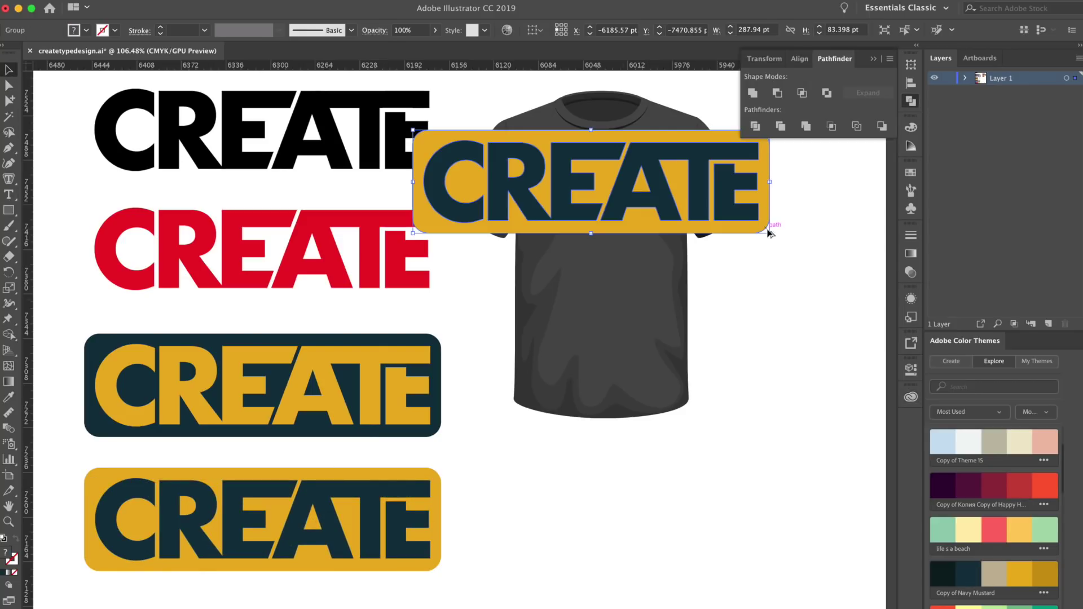
drag(769, 229, 629, 184)
click(786, 242)
click(767, 280)
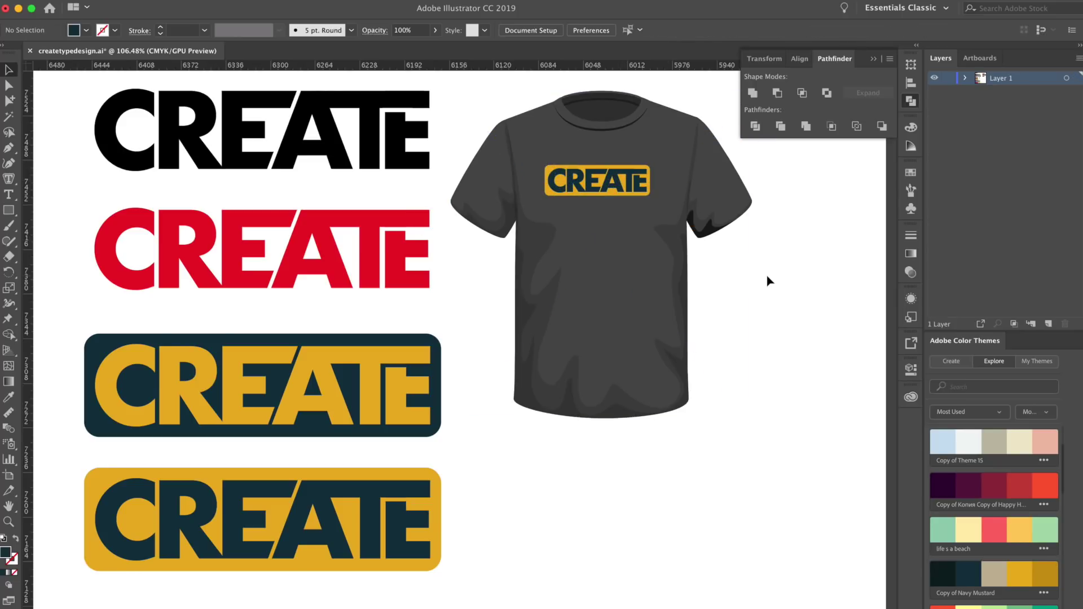
scroll(766, 273, up, 5)
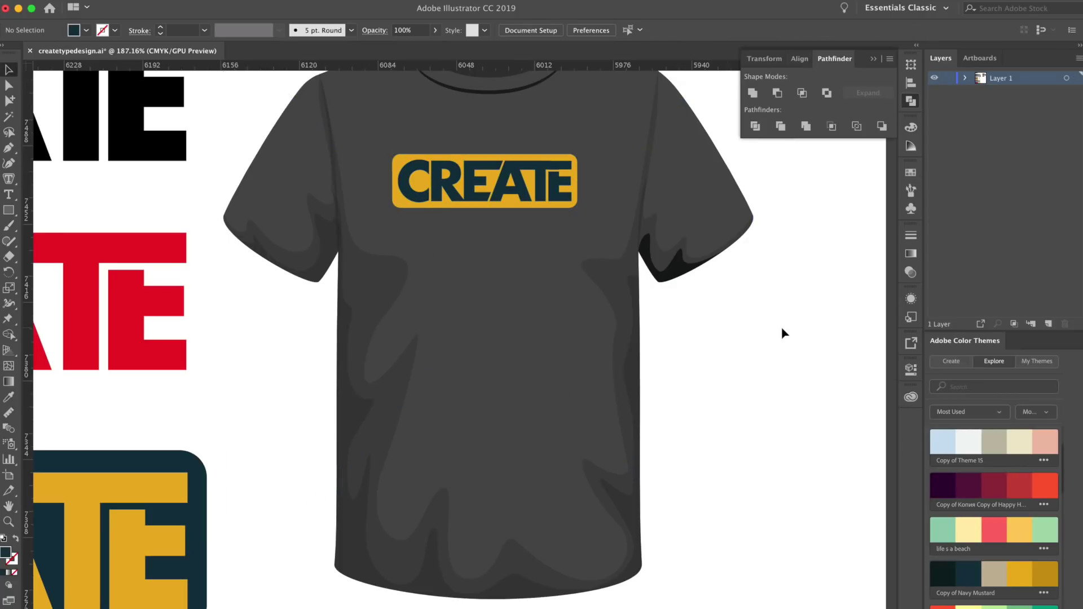
right_click(516, 185)
Shear the shirt badge along the vertical axis at 348°
click(440, 179)
click(440, 180)
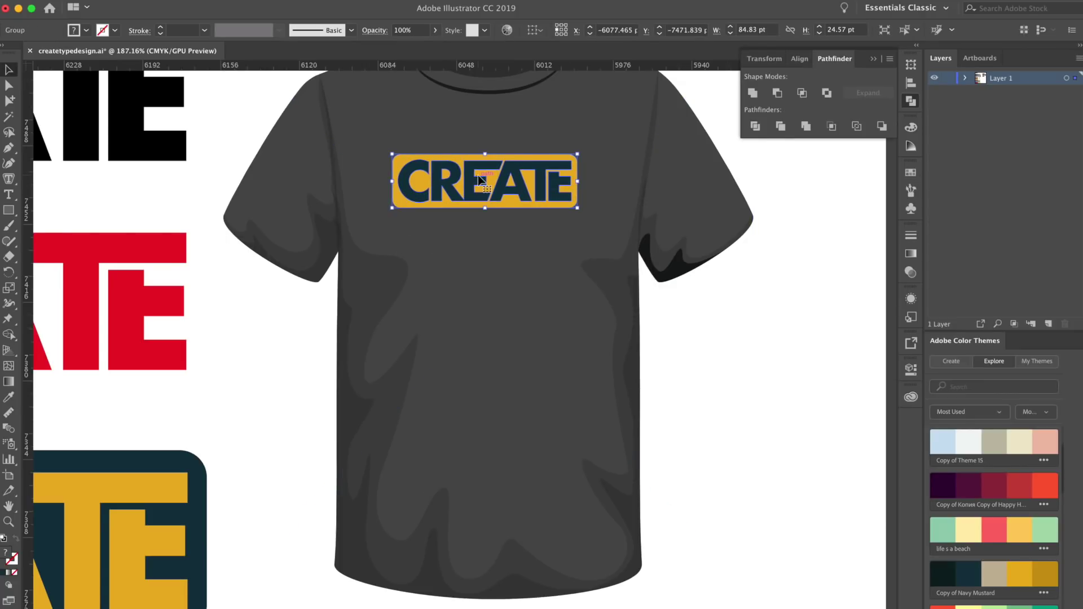
right_click(478, 175)
mouse_move(513, 307)
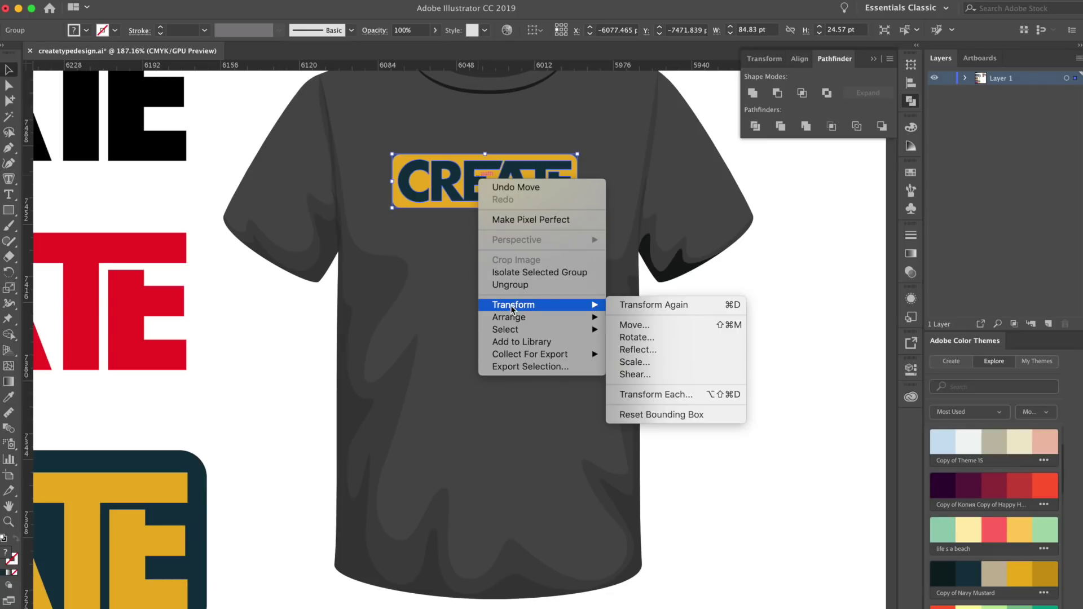
click(676, 381)
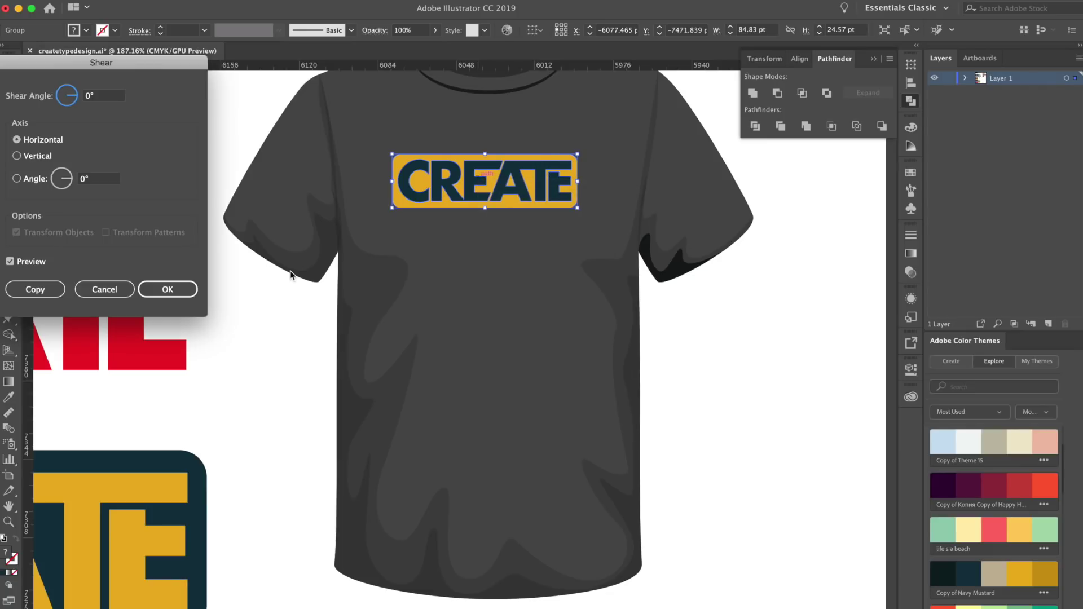
click(17, 156)
click(74, 96)
click(78, 99)
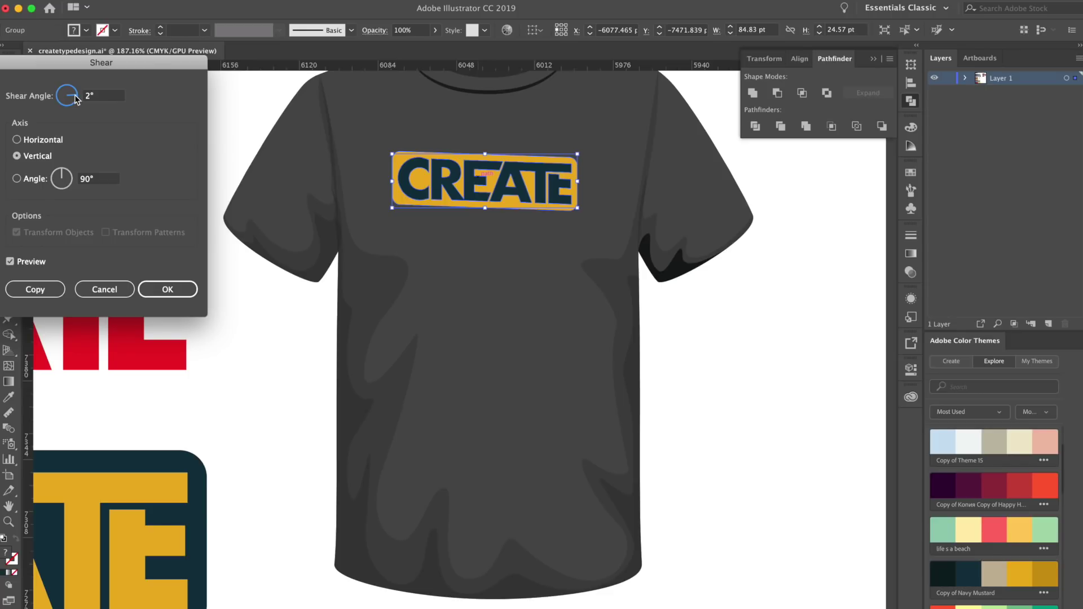
click(77, 99)
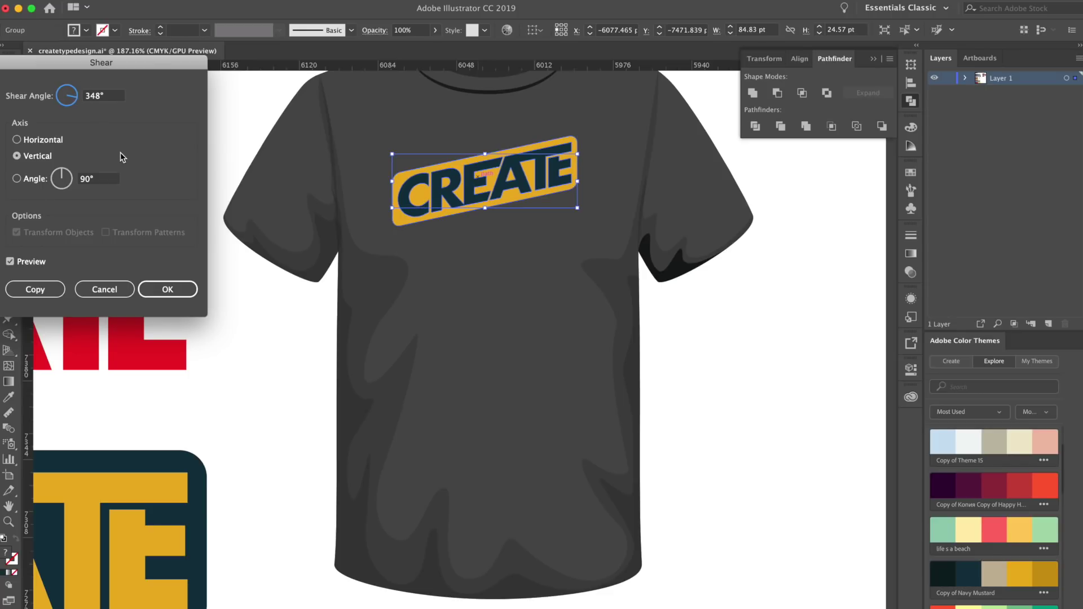
click(168, 289)
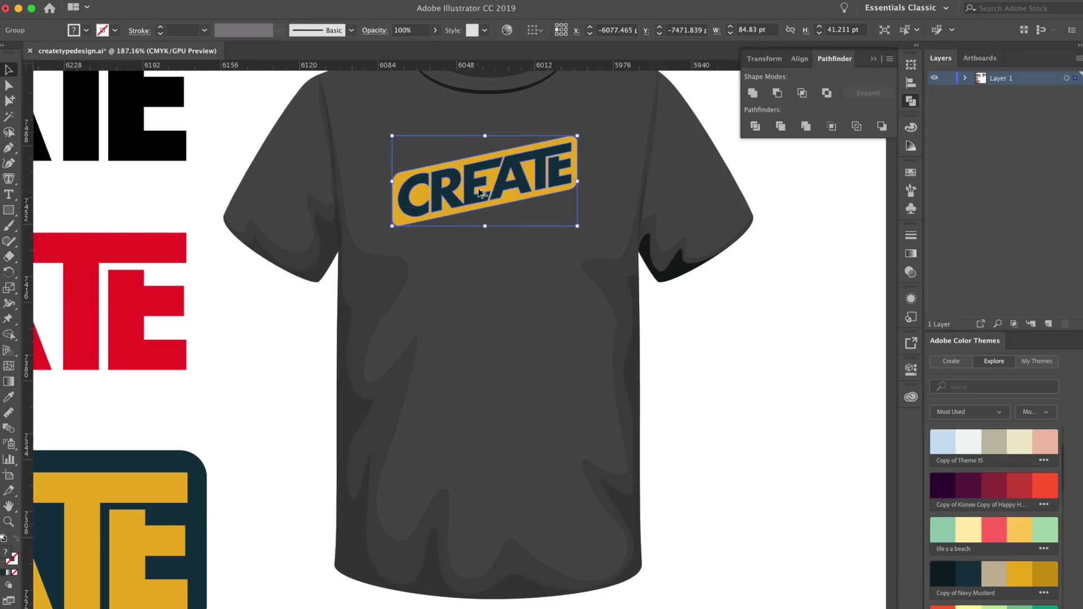
Alt-drag a copy below and repeat with Cmd+D for five stacked badges
drag(478, 201, 480, 251)
key(super+d)
key(super+d)
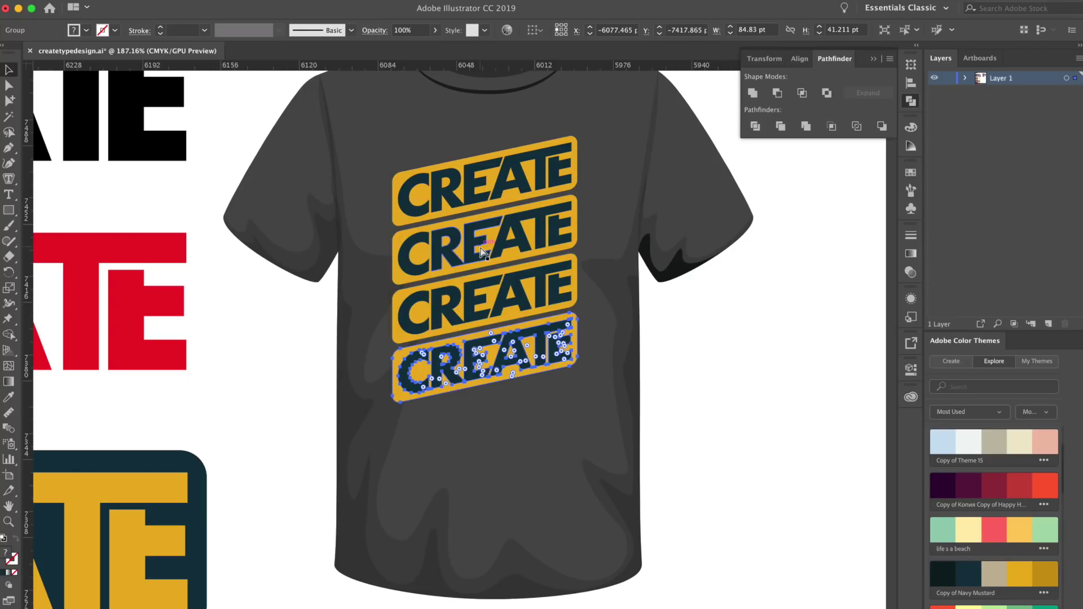
key(super+d)
key(a)
click(759, 291)
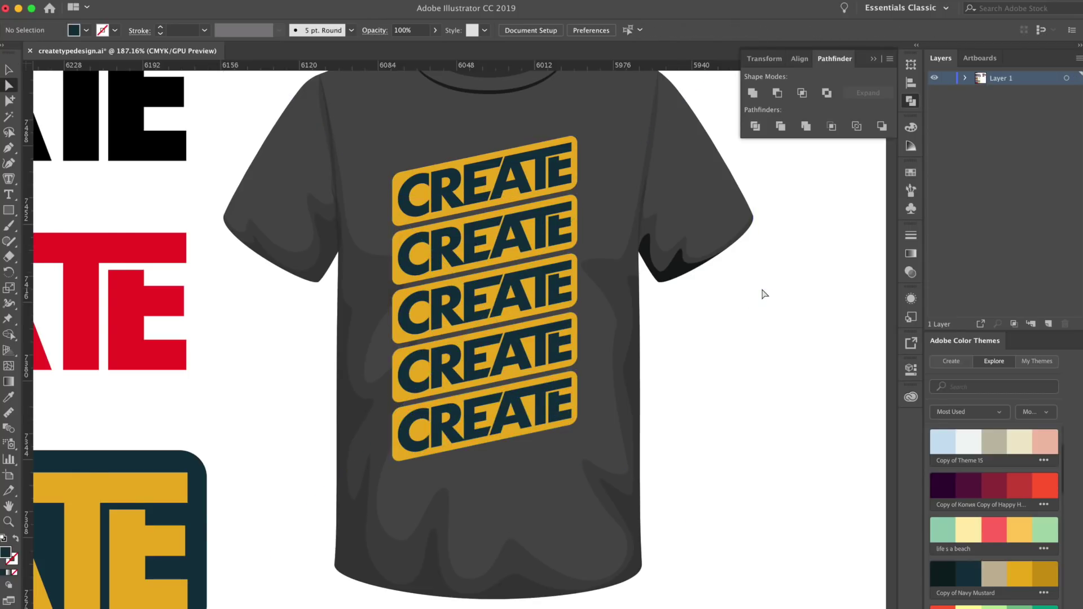
scroll(762, 293, down, 3)
scroll(763, 293, down, 1)
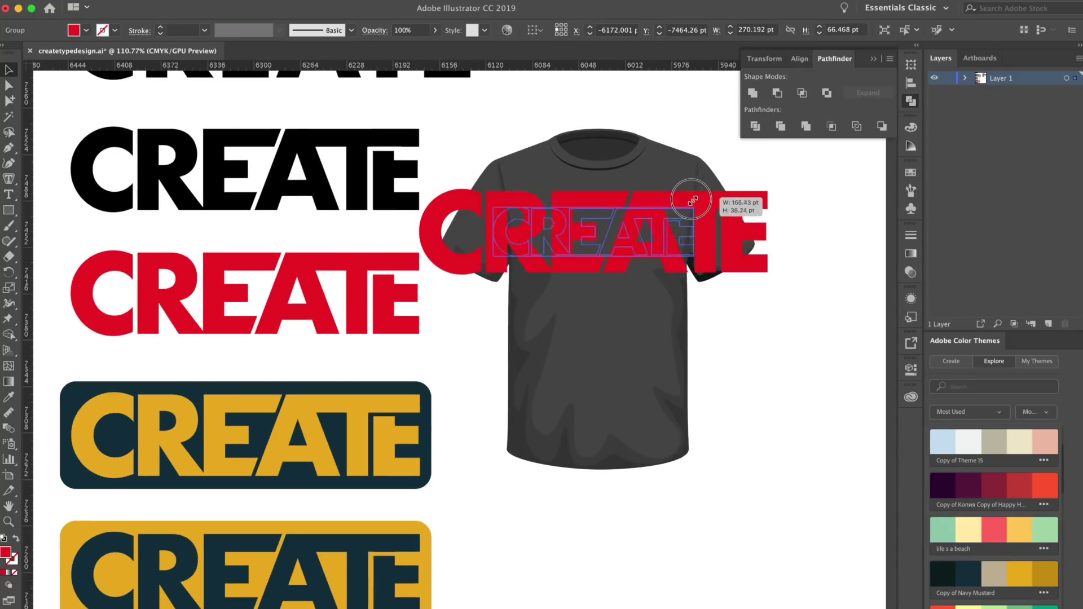
Shrink the red CREATE to fit the shirt's chest
drag(696, 194, 653, 222)
click(798, 248)
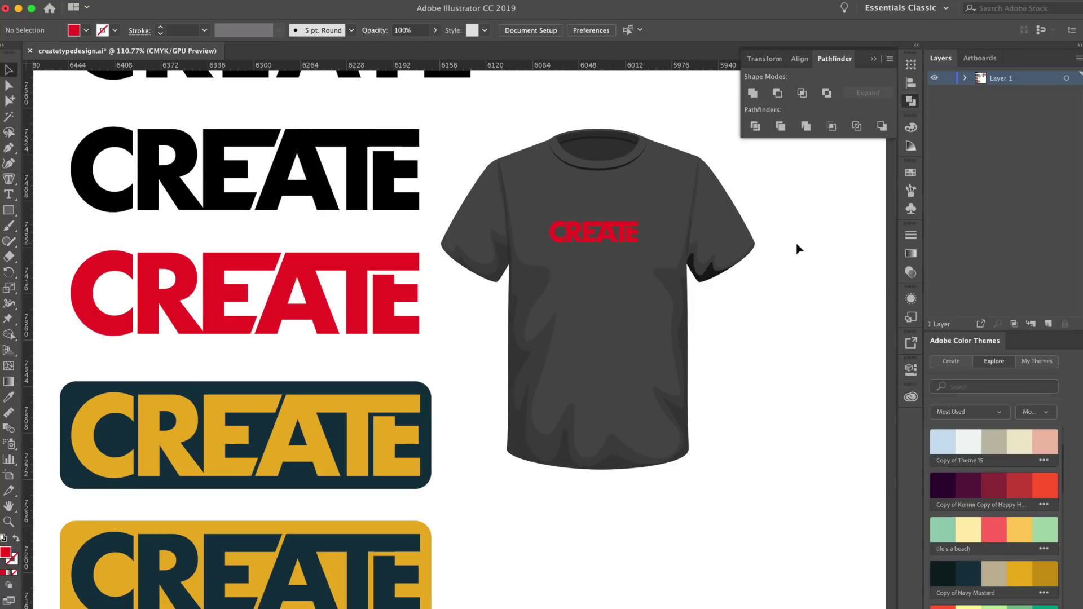
click(750, 238)
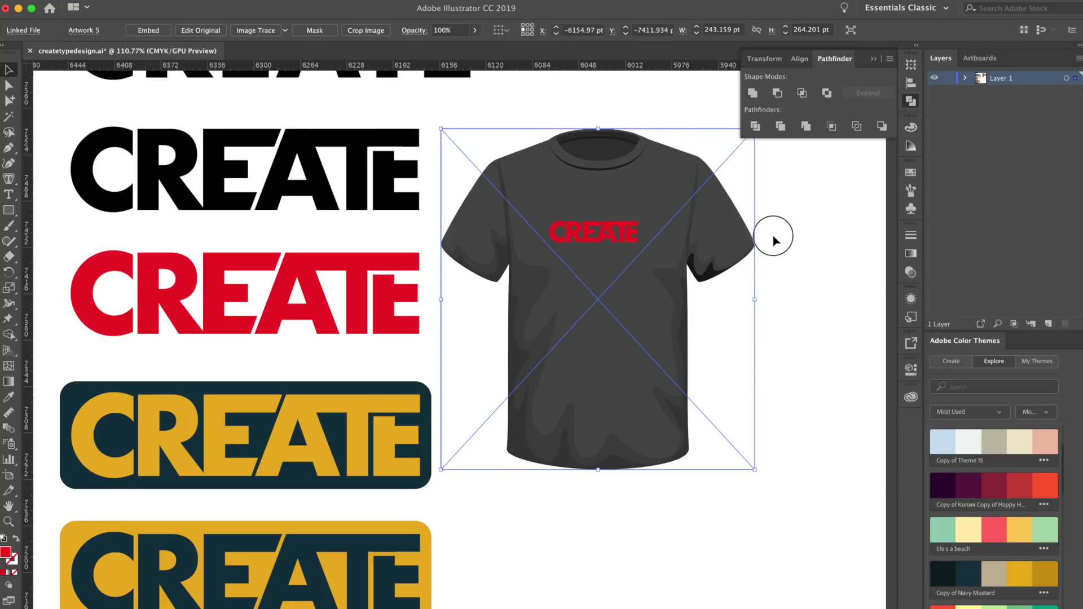
click(778, 240)
Shear the red CREATE along the vertical axis at 352°
click(621, 237)
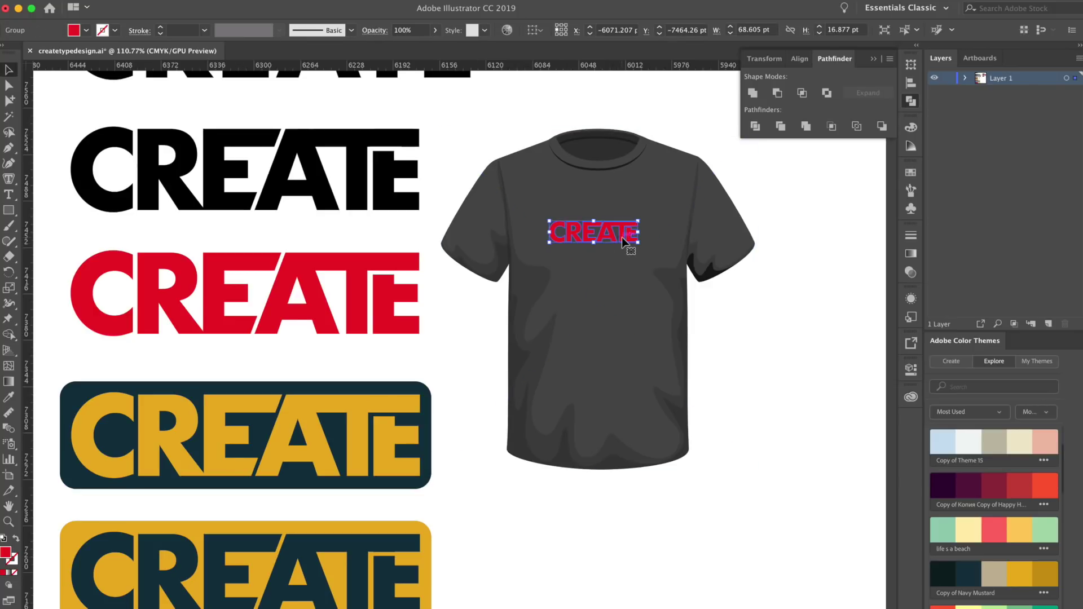
right_click(622, 236)
mouse_move(658, 365)
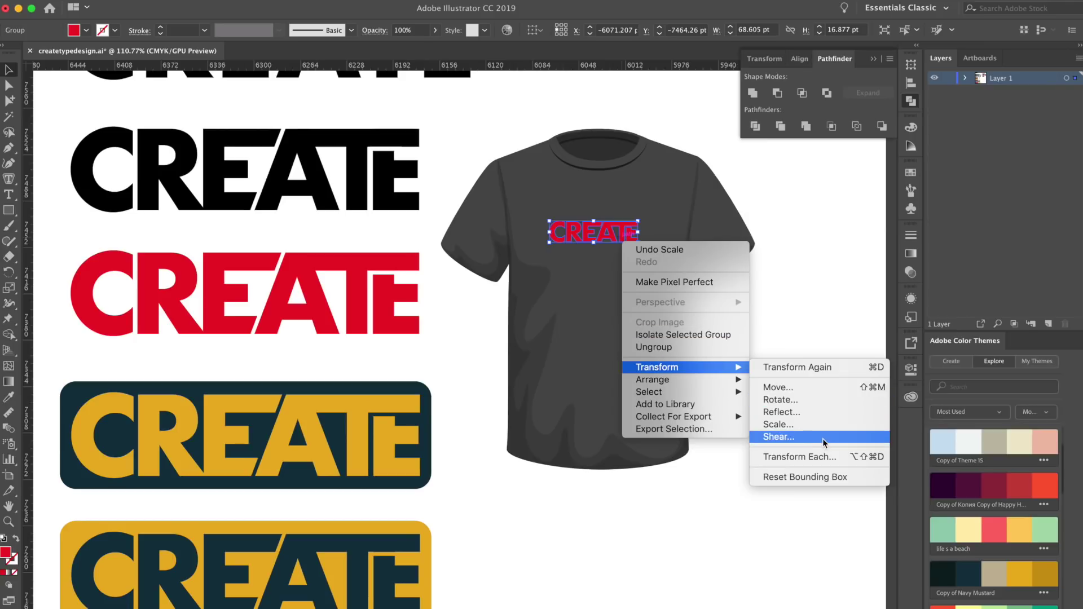
click(816, 438)
click(17, 156)
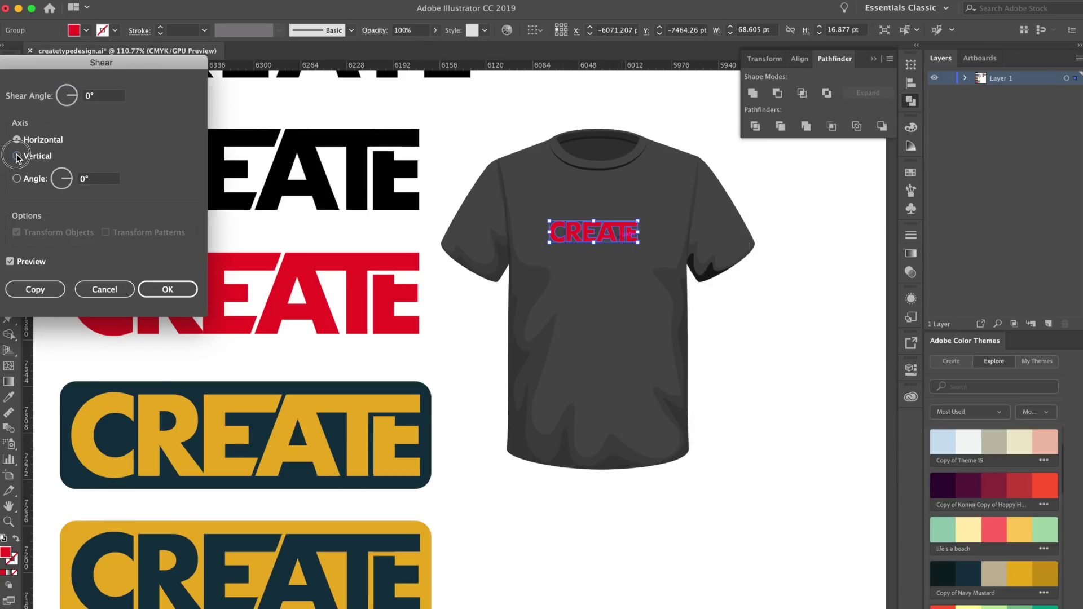
drag(79, 93, 76, 100)
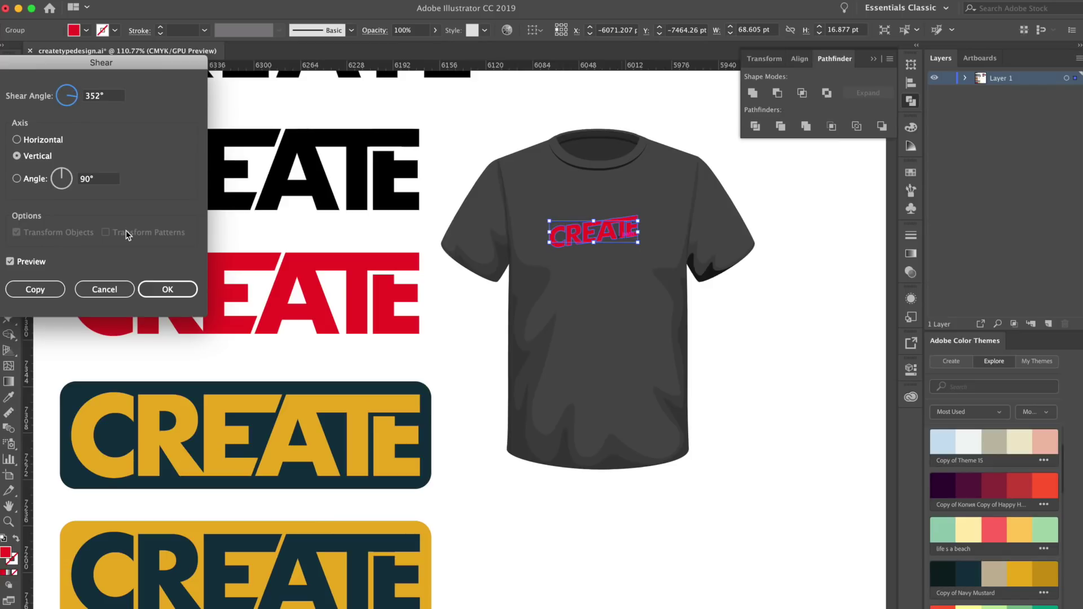
click(158, 285)
Repeat the red CREATE into stacked copies down the shirt
key(ctrl+d)
key(ctrl+d)
key(ctrl+d)
key(ctrl+d)
key(ctrl+d)
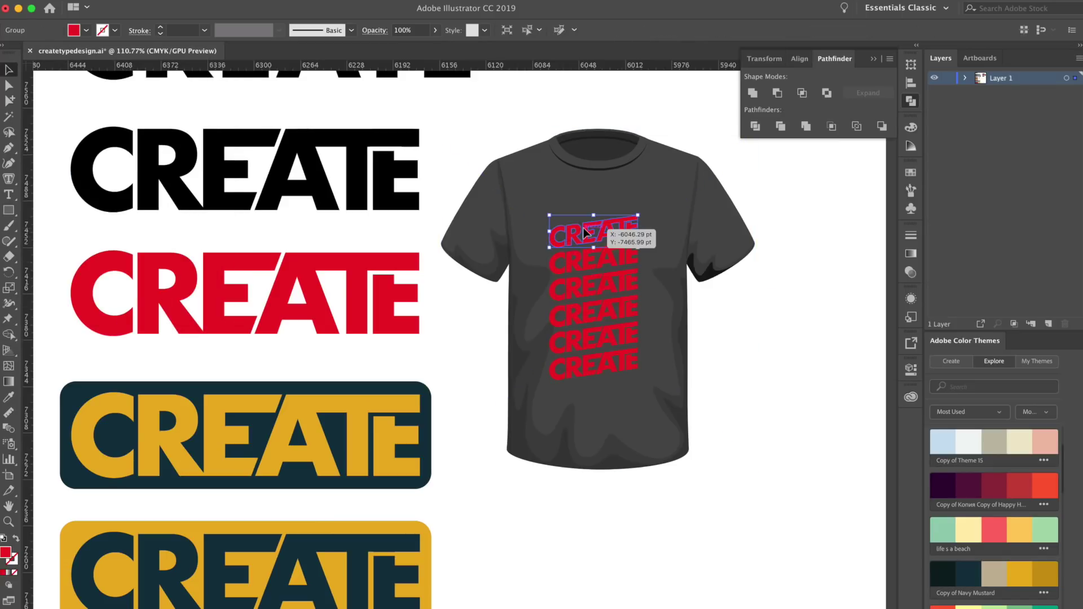
shift+click(588, 261)
shift+click(589, 286)
Add the remaining CREATE copies to the selection and group all six together
shift+click(598, 311)
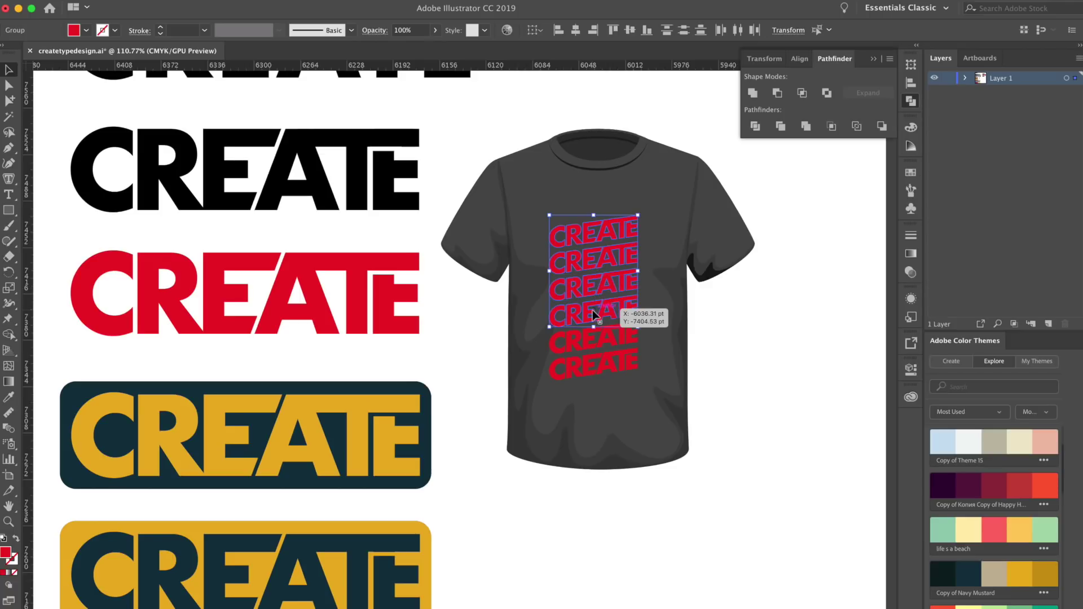
shift+click(595, 338)
shift+click(593, 364)
key(ctrl+g)
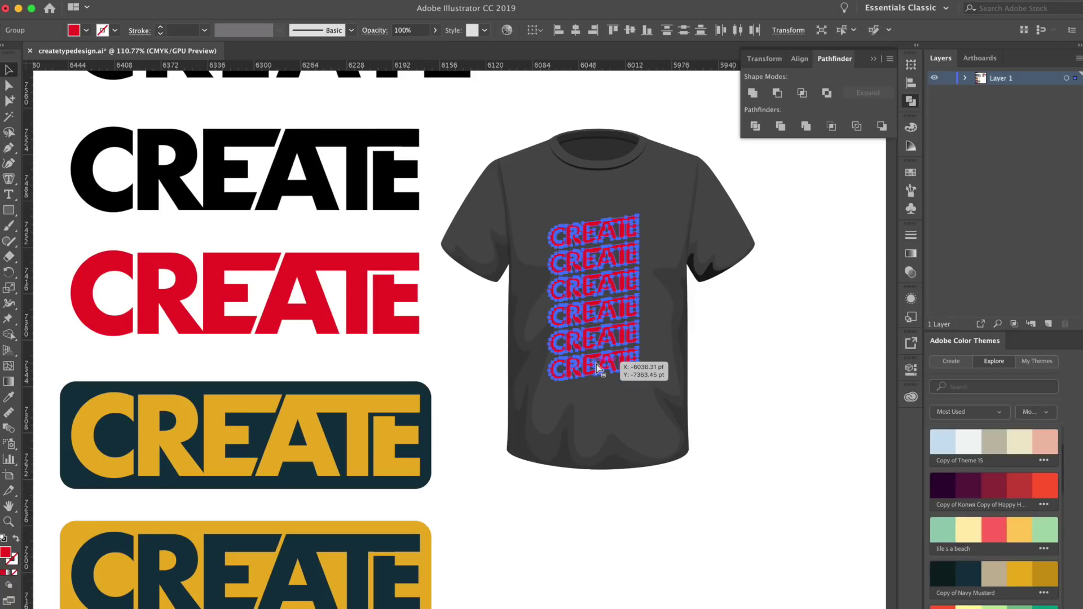
Fill the group with the blue gradient swatch, running it top to bottom so it fades out
click(86, 30)
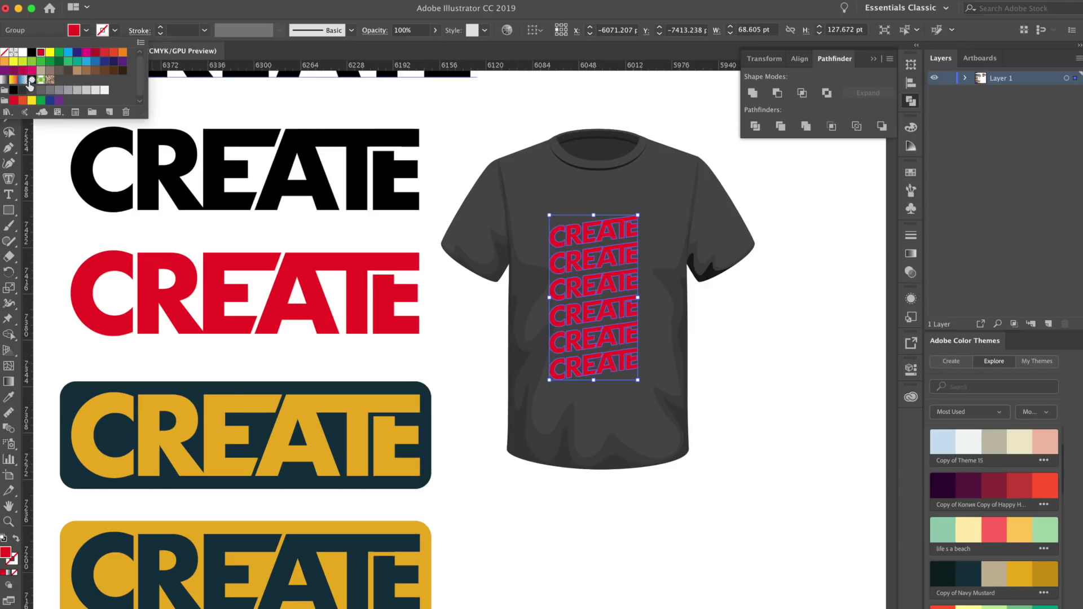
click(30, 81)
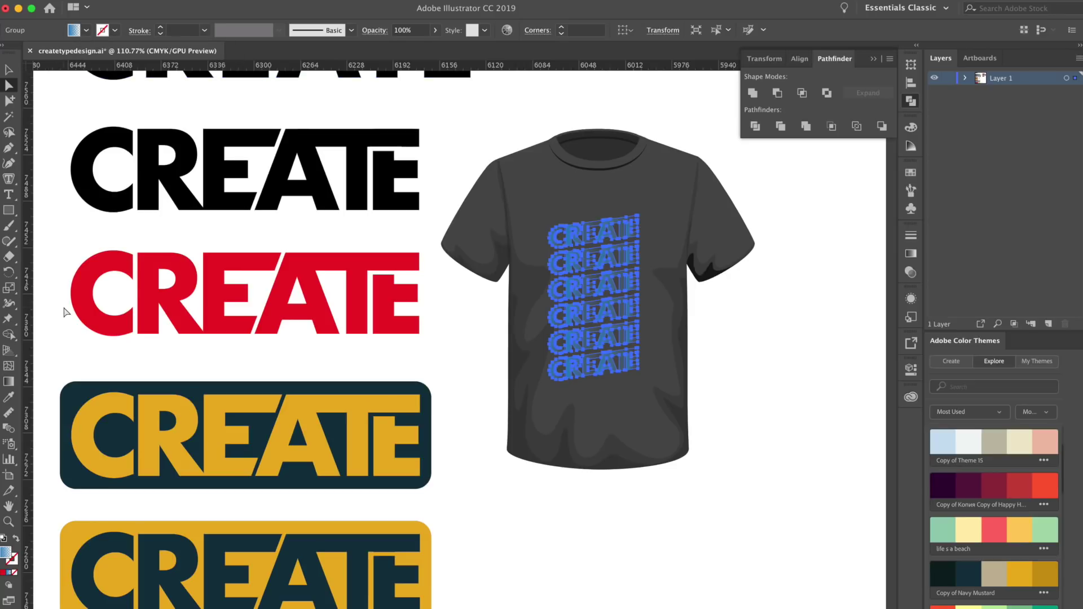
click(9, 381)
drag(596, 242, 603, 364)
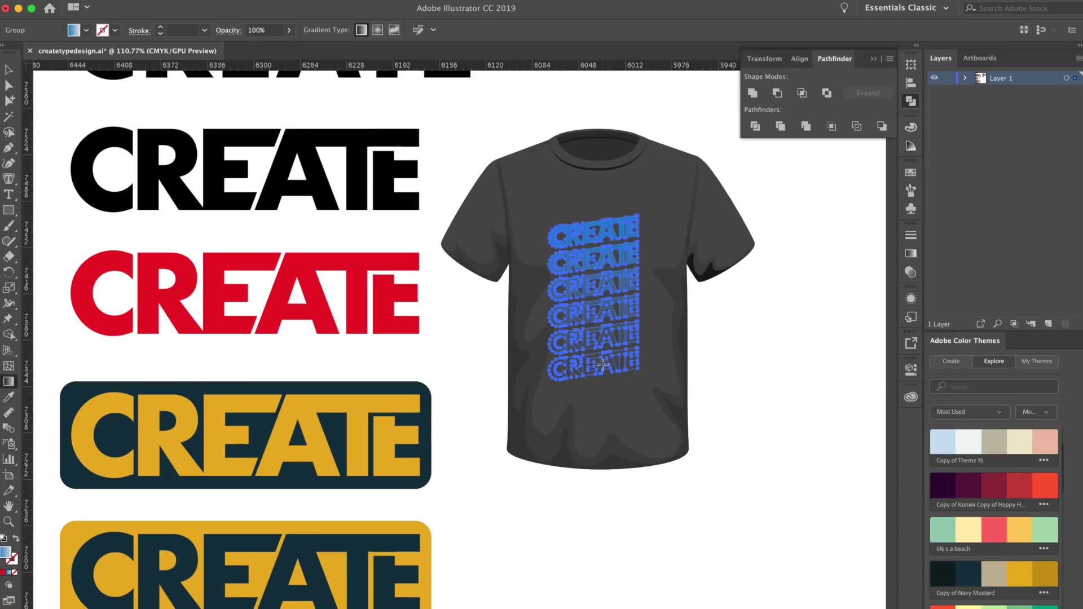
Return to the Selection tool and deselect everything to review the T-shirt mockup
key(v)
scroll(754, 337, down, 3)
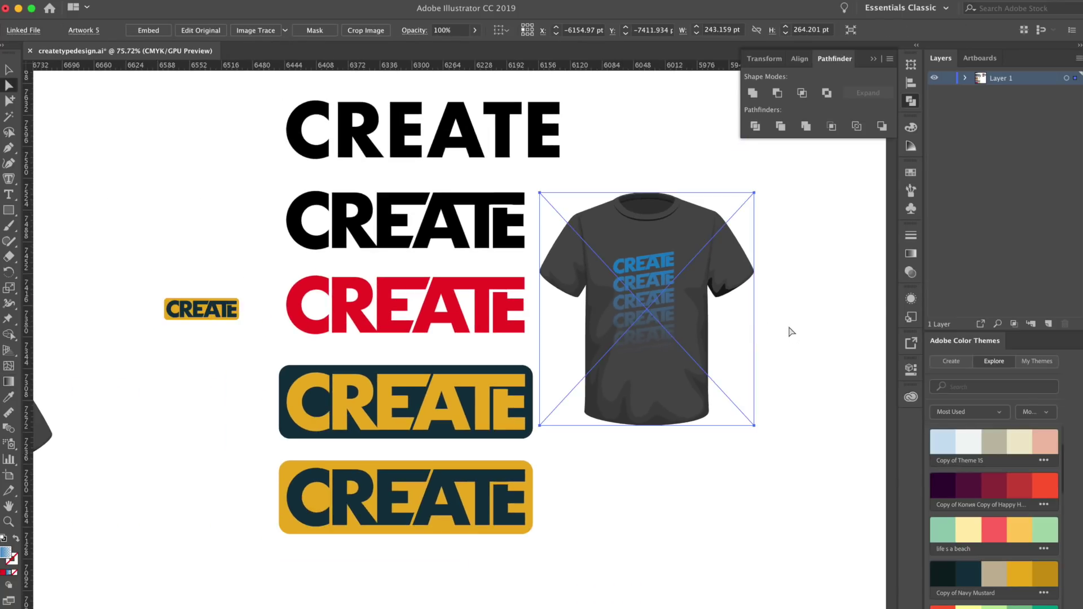
key(a)
click(792, 331)
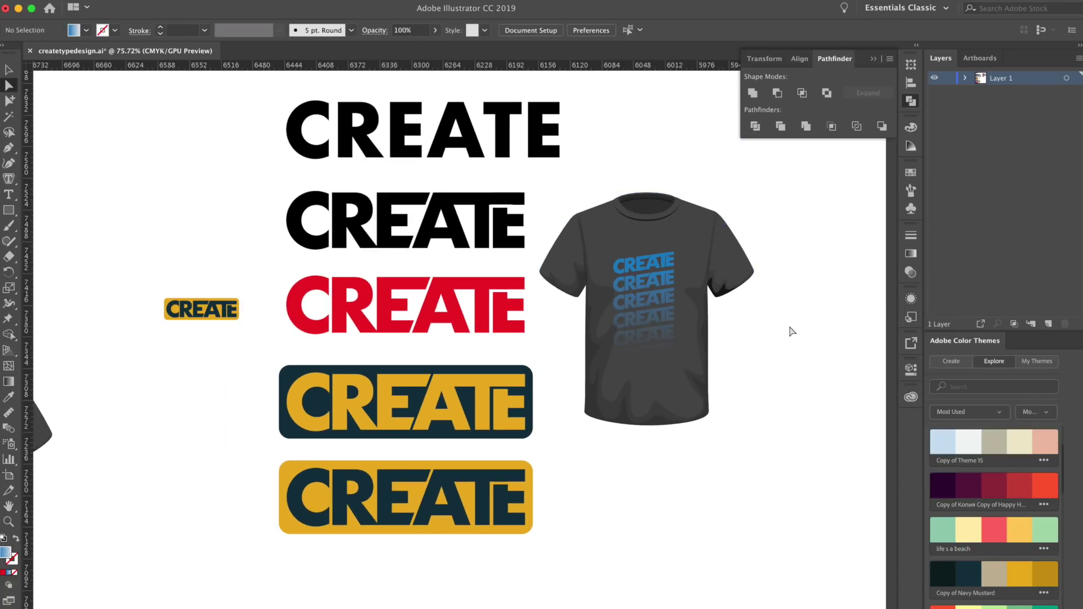